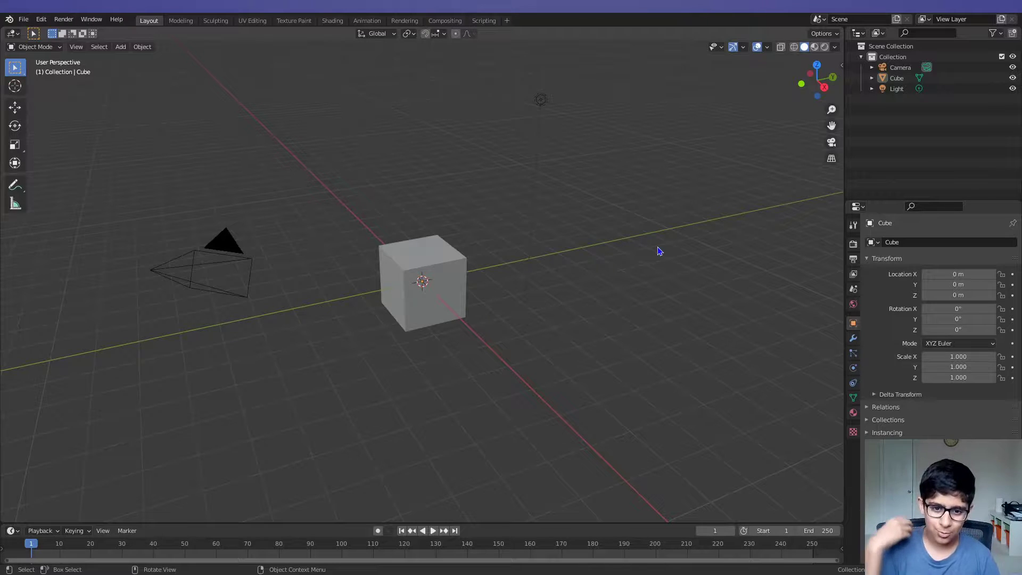
# Select the default cube and bring it into a closer, angled view
pyautogui.click(456, 288)
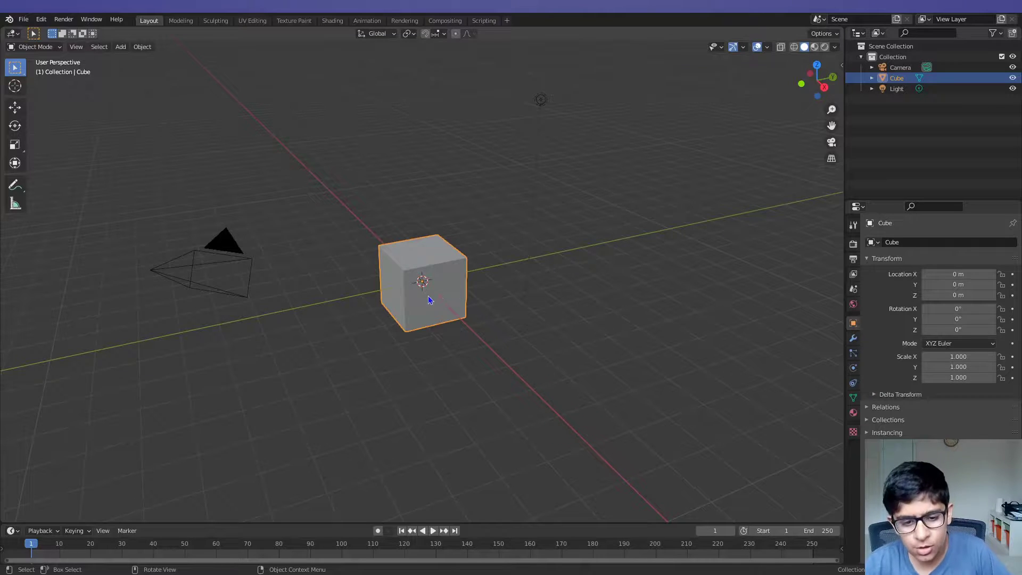
pyautogui.moveTo(430, 299); pyautogui.dragTo(495, 331, button='middle')
pyautogui.scroll(4, 495, 331)
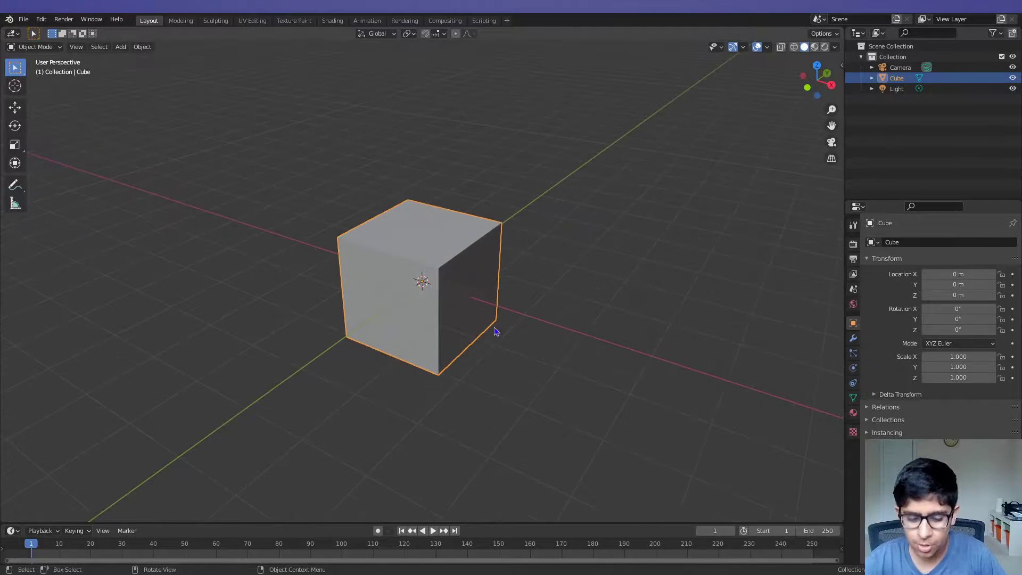
pyautogui.scroll(-1, 627, 310)
# Turn on the Screencast Keys display, hide the sidebar again, and return the stopped timeline to its first frame
pyautogui.press('n')
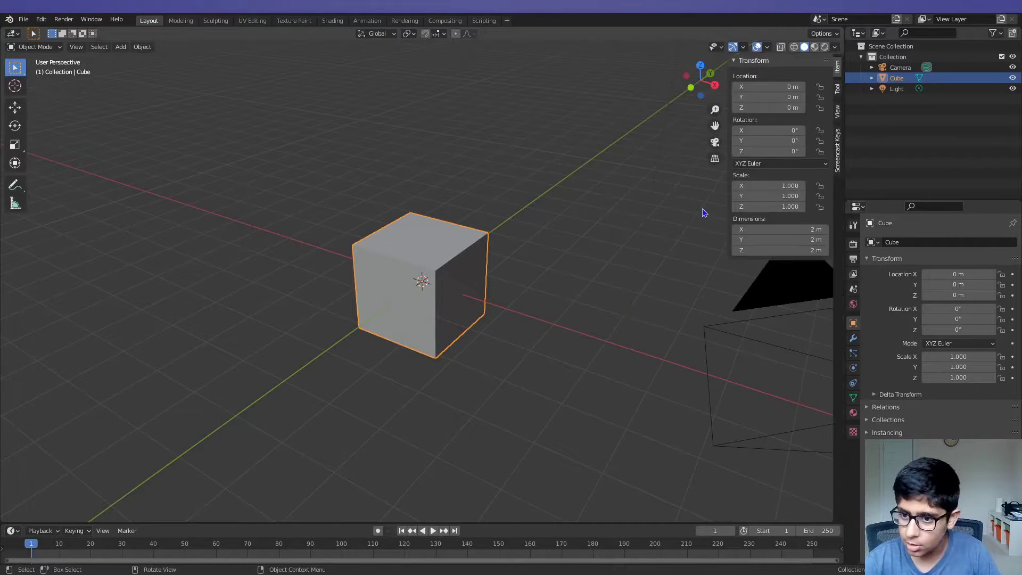
pyautogui.click(842, 158)
pyautogui.click(740, 64)
pyautogui.press('space')
pyautogui.press('n')
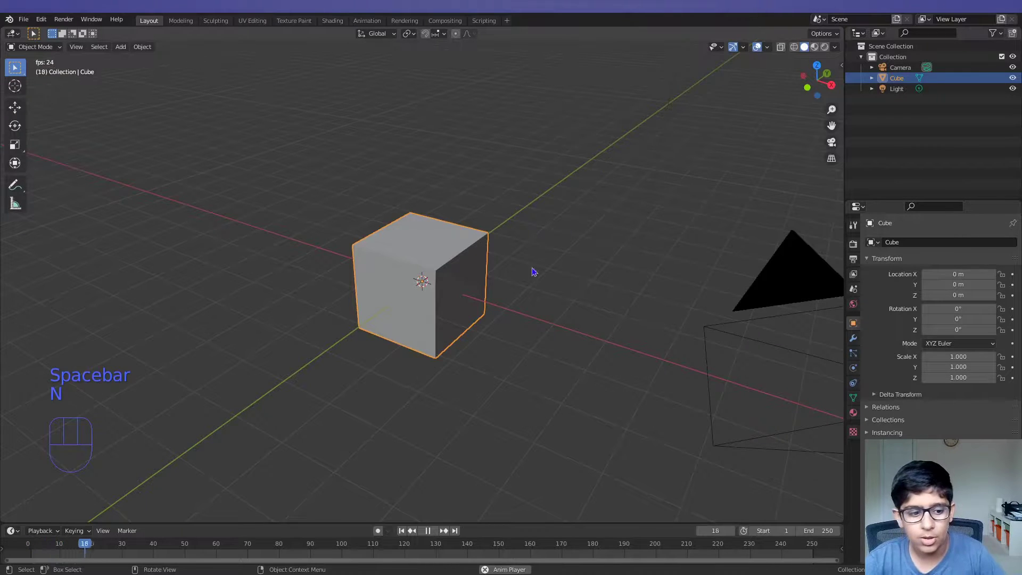
pyautogui.moveTo(533, 271); pyautogui.dragTo(534, 331, button='middle')
pyautogui.press('space')
pyautogui.hotkey('shift', 'Left')
# Examine the cube from several angles and distances
pyautogui.scroll(2, 552, 299)
pyautogui.moveTo(535, 331)
pyautogui.mouseDown(button='middle')
pyautogui.moveTo(546, 316)
pyautogui.moveTo(541, 333)
pyautogui.moveTo(529, 327)
pyautogui.moveTo(552, 323)
pyautogui.mouseUp(button='middle')
pyautogui.scroll(1, 550, 320)
pyautogui.middleClick(546, 315)
pyautogui.scroll(-1, 546, 315)
pyautogui.scroll(3, 546, 316)
pyautogui.scroll(-4, 547, 316)
pyautogui.scroll(2, 548, 317)
pyautogui.scroll(-2, 552, 319)
pyautogui.scroll(3, 552, 322)
pyautogui.scroll(-2, 551, 324)
pyautogui.moveTo(603, 323); pyautogui.dragTo(616, 350, button='middle')
pyautogui.scroll(4, 605, 327)
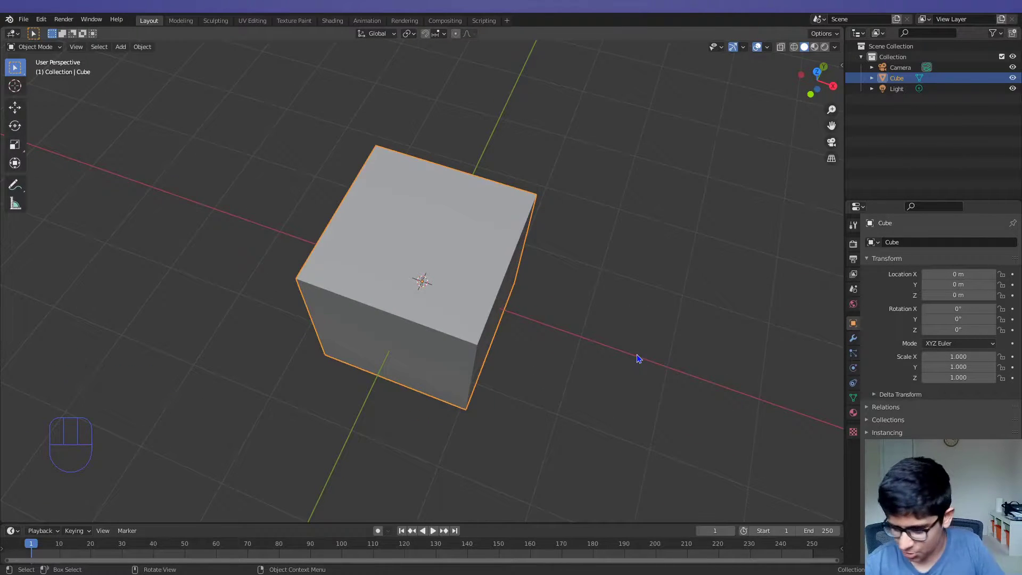
pyautogui.moveTo(605, 459); pyautogui.dragTo(548, 371, button='middle')
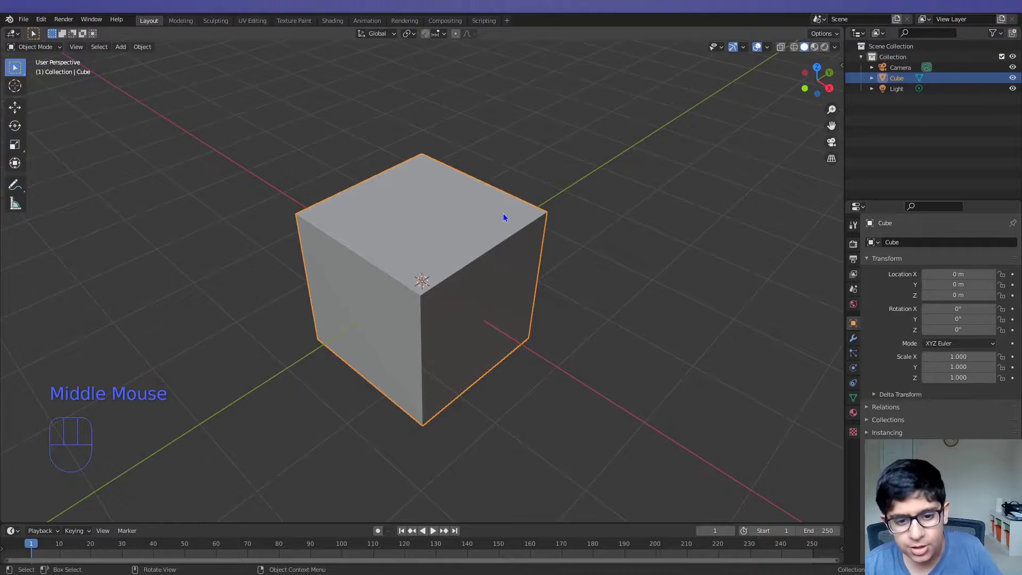
# Delete the default cube from the scene
pyautogui.press('x')
pyautogui.click(419, 290)
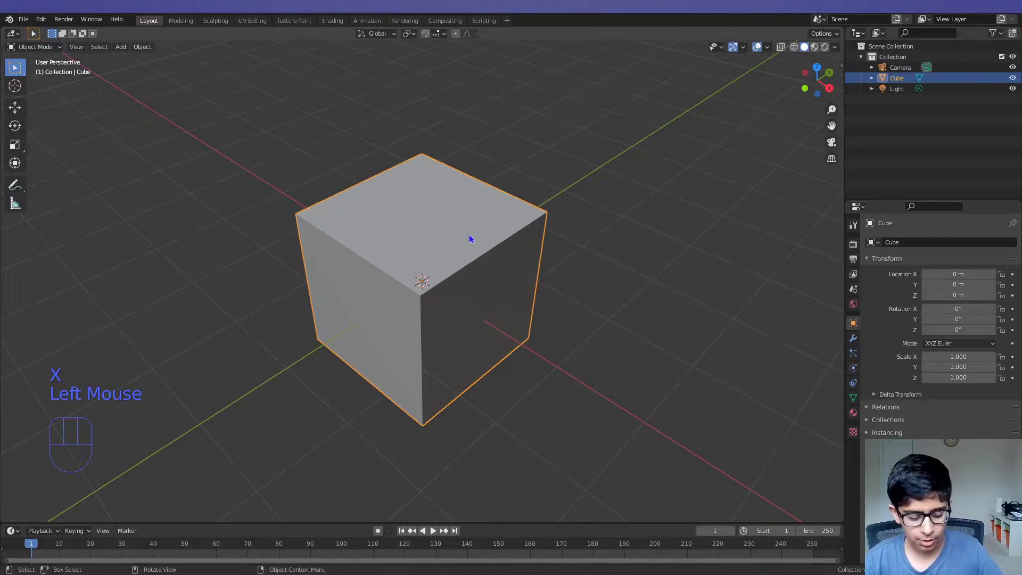
pyautogui.press('x')
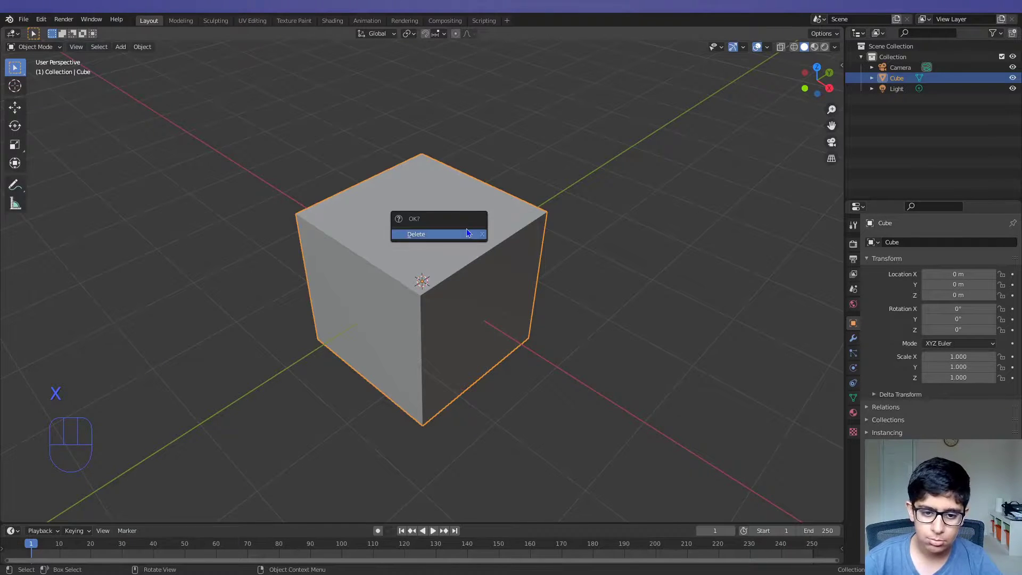
pyautogui.click(468, 233)
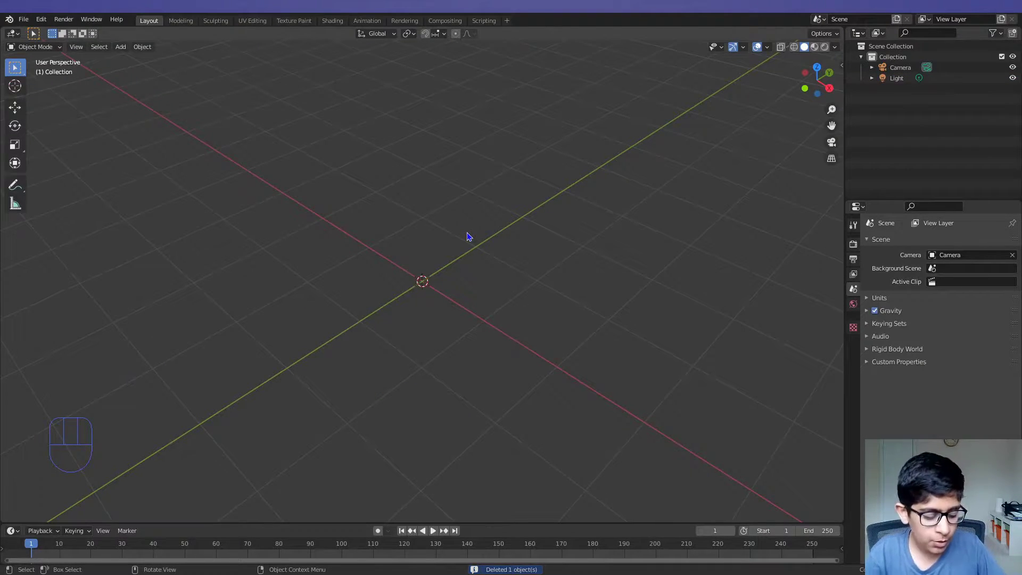
# Add a Monkey mesh at the scene origin
pyautogui.moveTo(468, 236)
pyautogui.mouseDown(button='middle')
pyautogui.moveTo(646, 308)
pyautogui.moveTo(385, 344)
pyautogui.moveTo(420, 145)
pyautogui.moveTo(526, 349)
pyautogui.moveTo(429, 233)
pyautogui.moveTo(442, 233)
pyautogui.moveTo(408, 278)
pyautogui.moveTo(485, 259)
pyautogui.moveTo(482, 242)
pyautogui.mouseUp(button='middle')
pyautogui.scroll(-3, 442, 233)
pyautogui.scroll(4, 441, 234)
pyautogui.scroll(1, 442, 235)
pyautogui.scroll(-4, 454, 232)
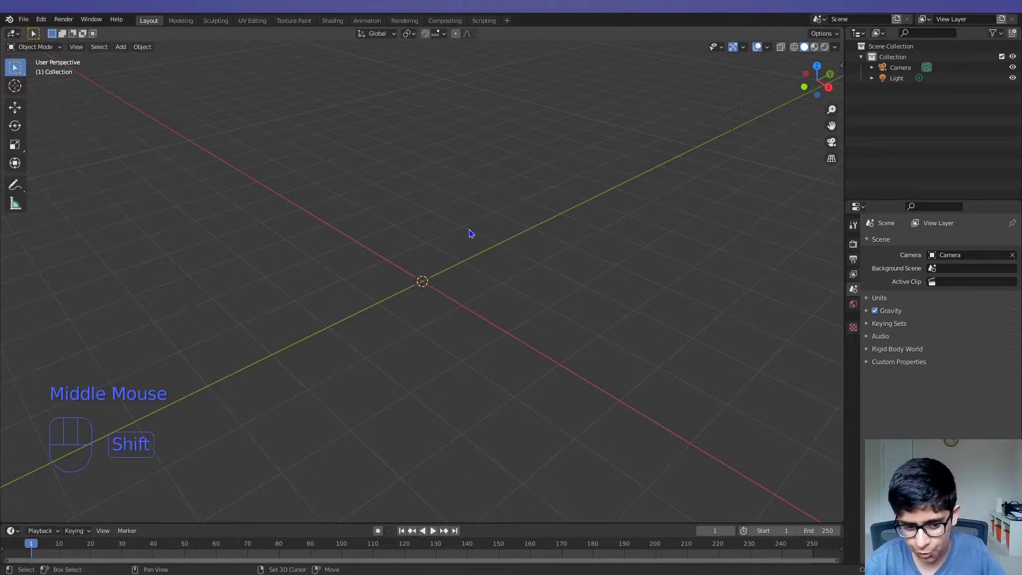
pyautogui.hotkey('shift', 'a')
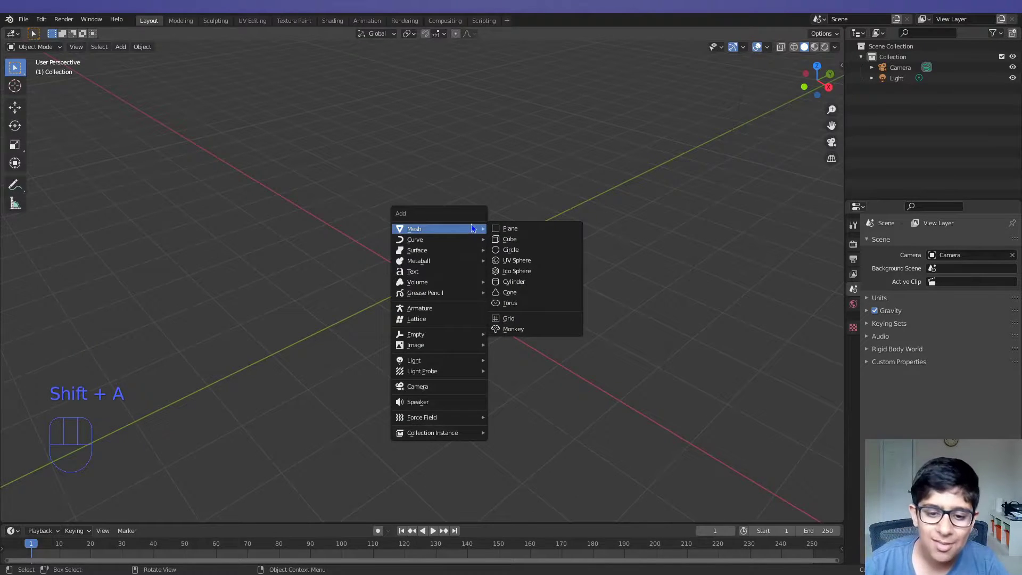
pyautogui.click(121, 47)
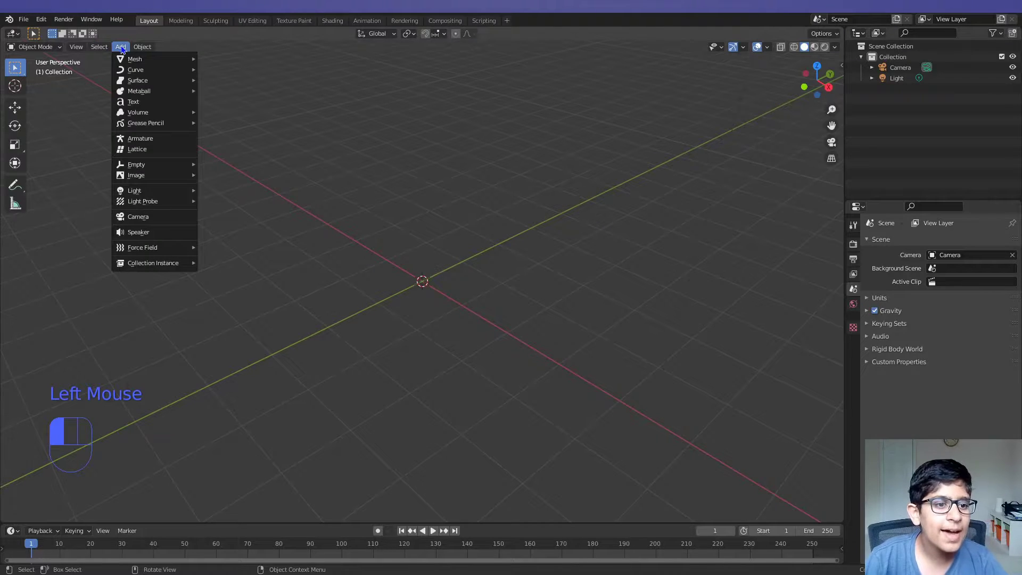
pyautogui.moveTo(128, 63)
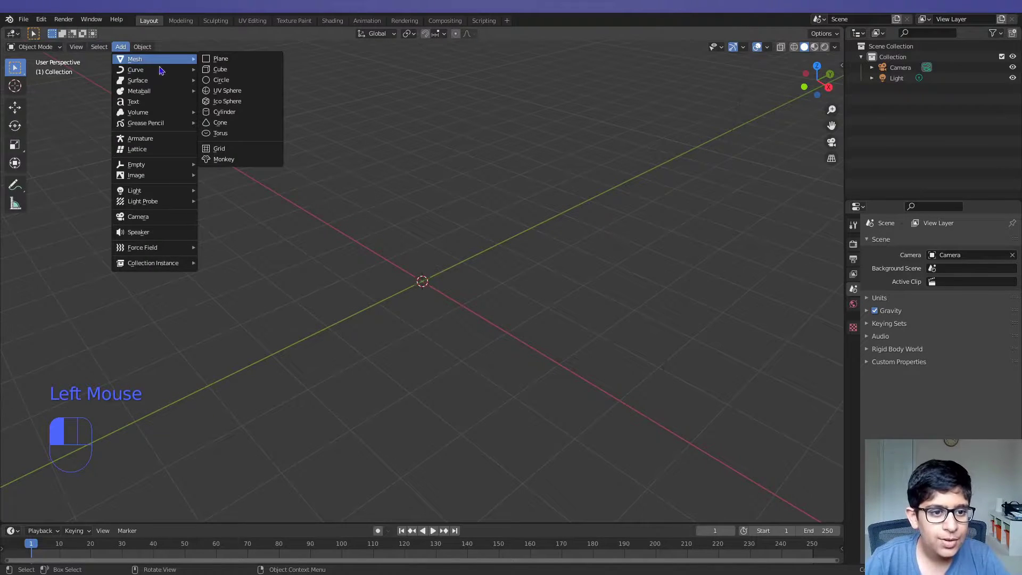
pyautogui.click(248, 163)
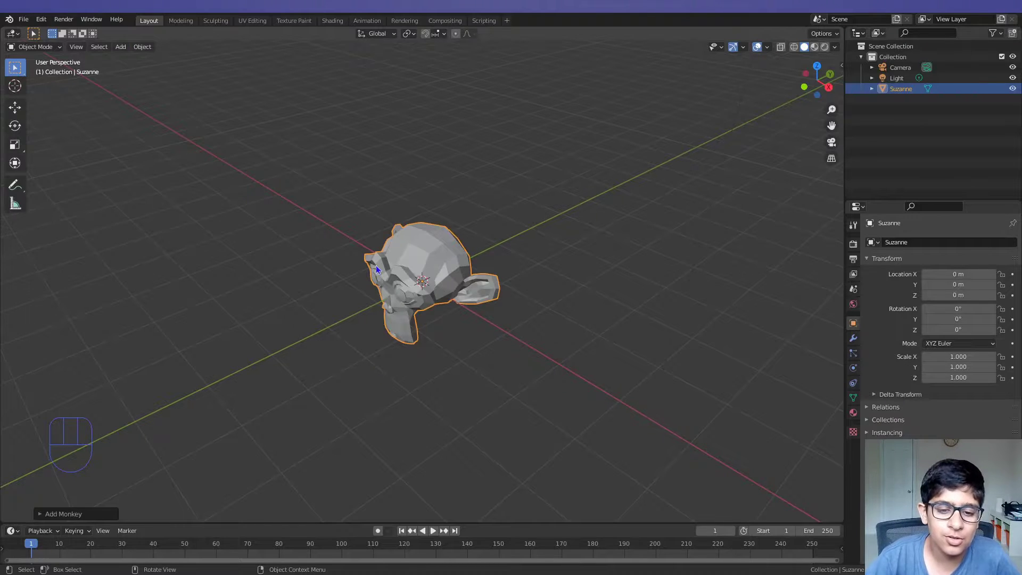
# Examine the monkey head from the front, side and above at different distances
pyautogui.moveTo(376, 269); pyautogui.dragTo(426, 245, button='middle')
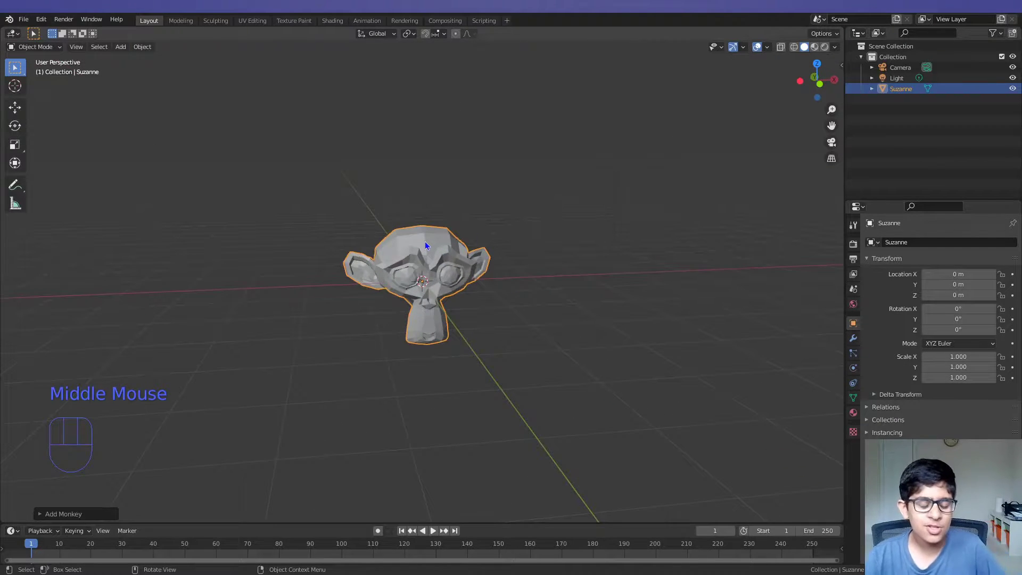
pyautogui.moveTo(418, 292); pyautogui.dragTo(408, 331, button='middle')
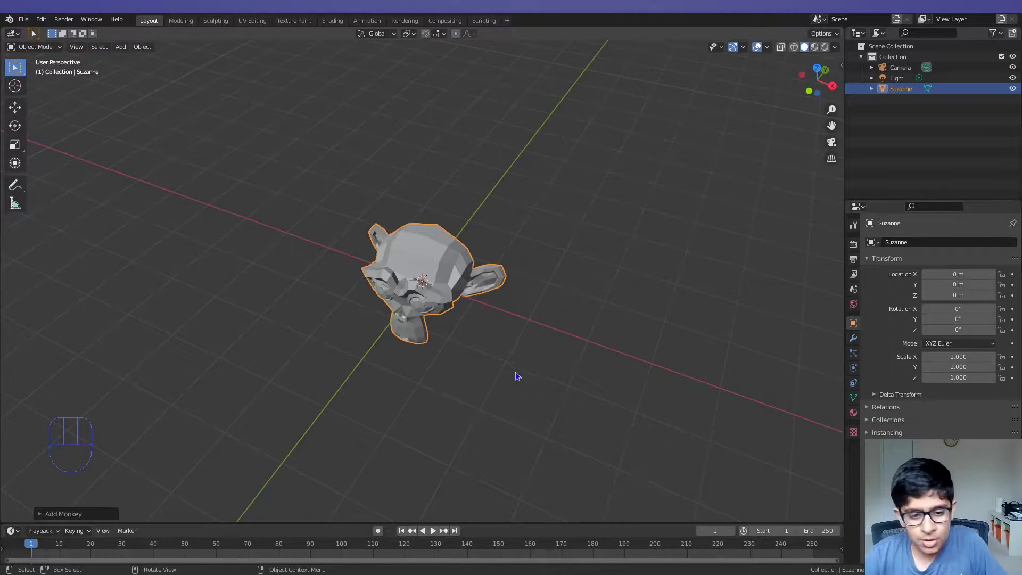
pyautogui.scroll(1, 518, 374)
pyautogui.moveTo(517, 375); pyautogui.dragTo(433, 393, button='middle')
pyautogui.scroll(2, 497, 429)
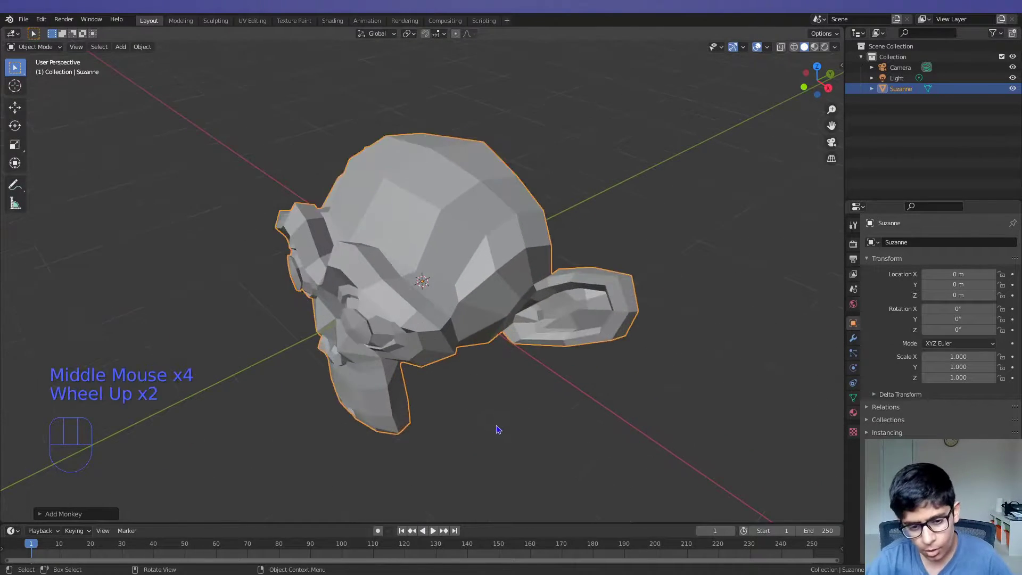
pyautogui.scroll(-1, 497, 428)
pyautogui.scroll(1, 497, 428)
pyautogui.scroll(-2, 497, 456)
pyautogui.moveTo(506, 447); pyautogui.dragTo(440, 327, button='middle')
pyautogui.scroll(1, 457, 325)
pyautogui.scroll(1, 456, 325)
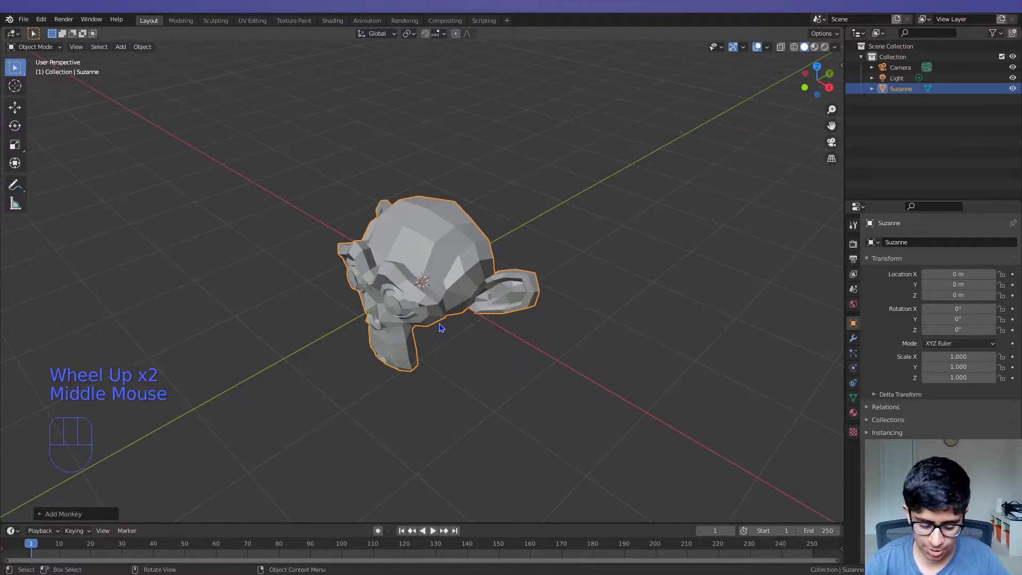
# Try moving the monkey head freely to about X 1.2 m, Y 3.8 m, Z 2.5 m, and undo the move
pyautogui.press('g')
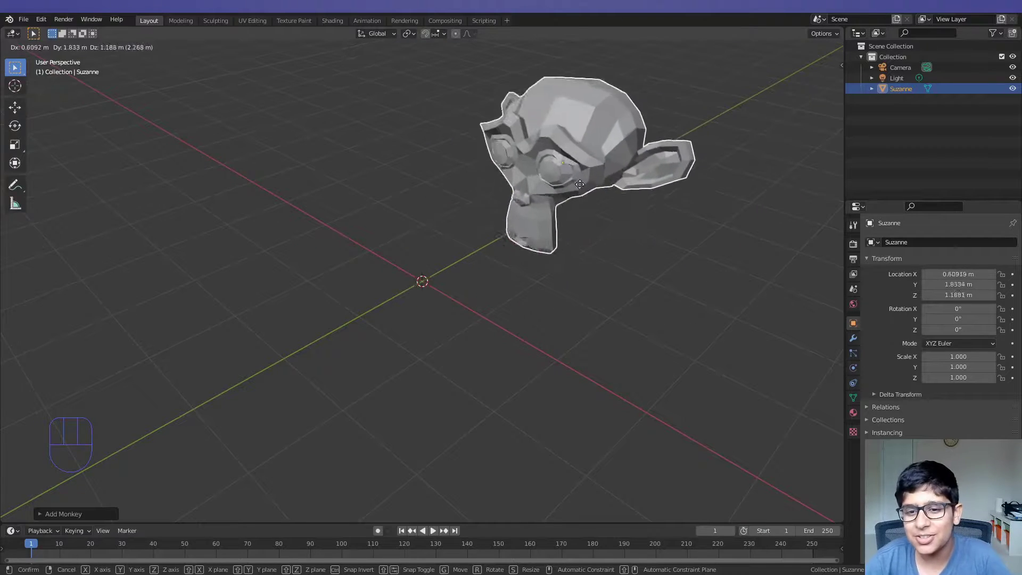
pyautogui.click(726, 71)
pyautogui.scroll(-2, 708, 128)
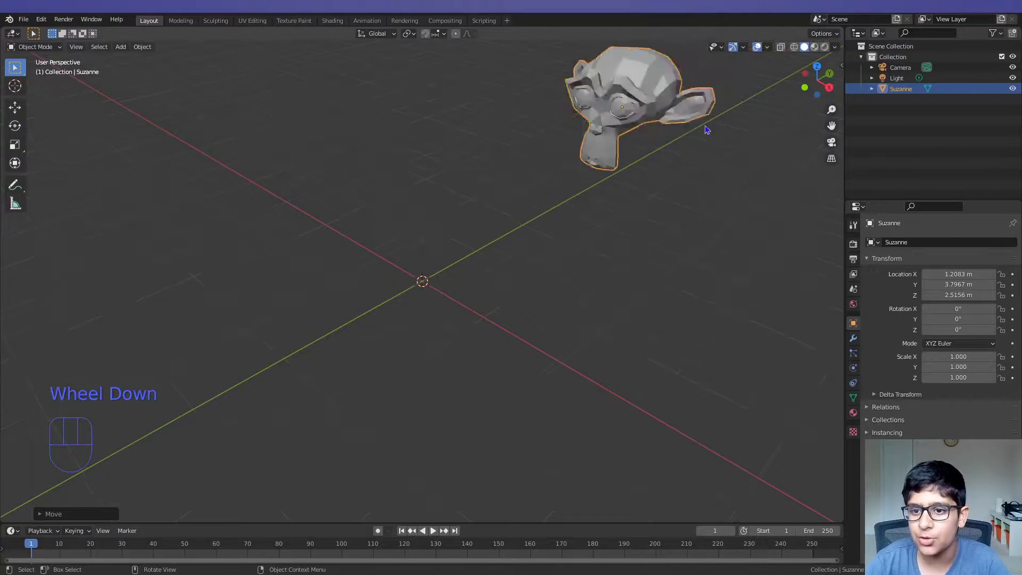
pyautogui.moveTo(665, 164); pyautogui.dragTo(628, 312, button='middle')
pyautogui.scroll(-2, 584, 336)
pyautogui.scroll(1, 584, 336)
pyautogui.scroll(2, 584, 332)
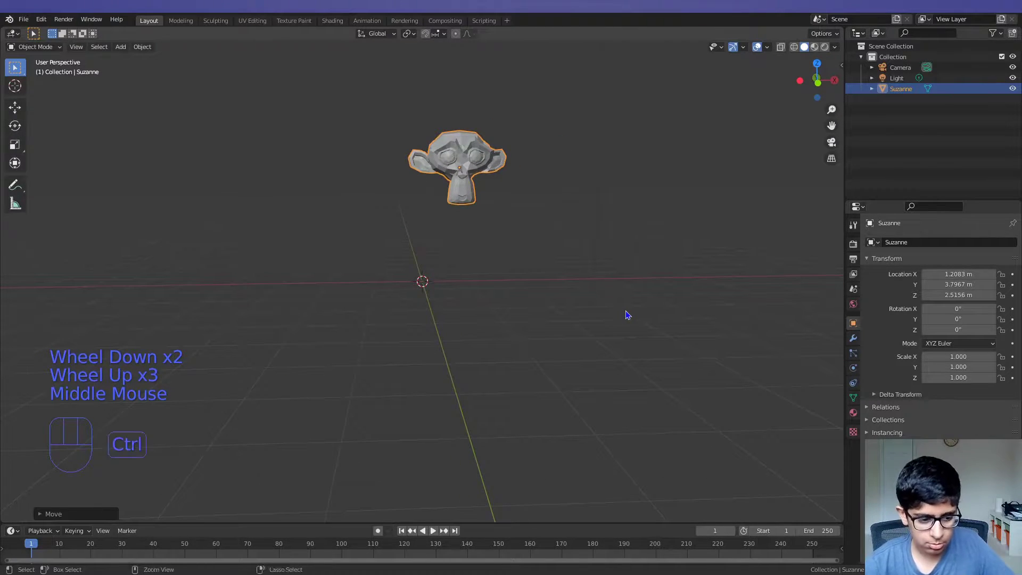
pyautogui.hotkey('ctrl', 'z')
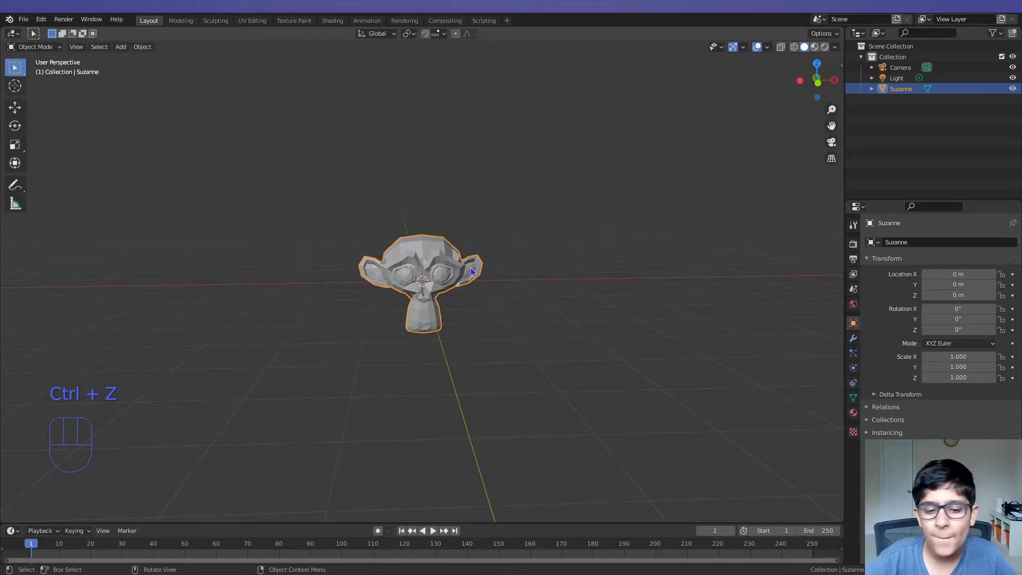
# Draw a vertical annotation line from the monkey's centre to above its head in the front orthographic view
pyautogui.click(15, 185)
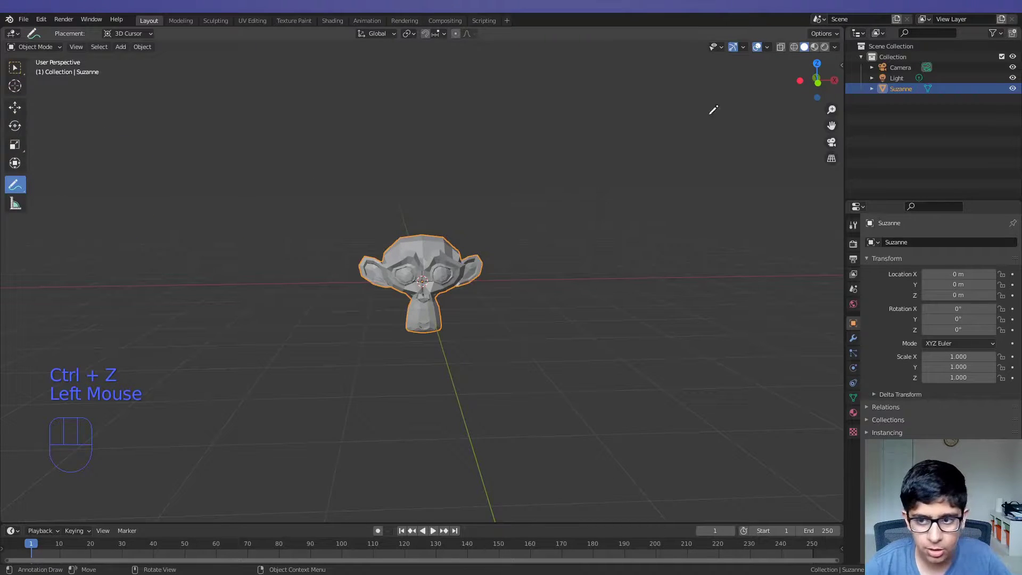
pyautogui.click(819, 83)
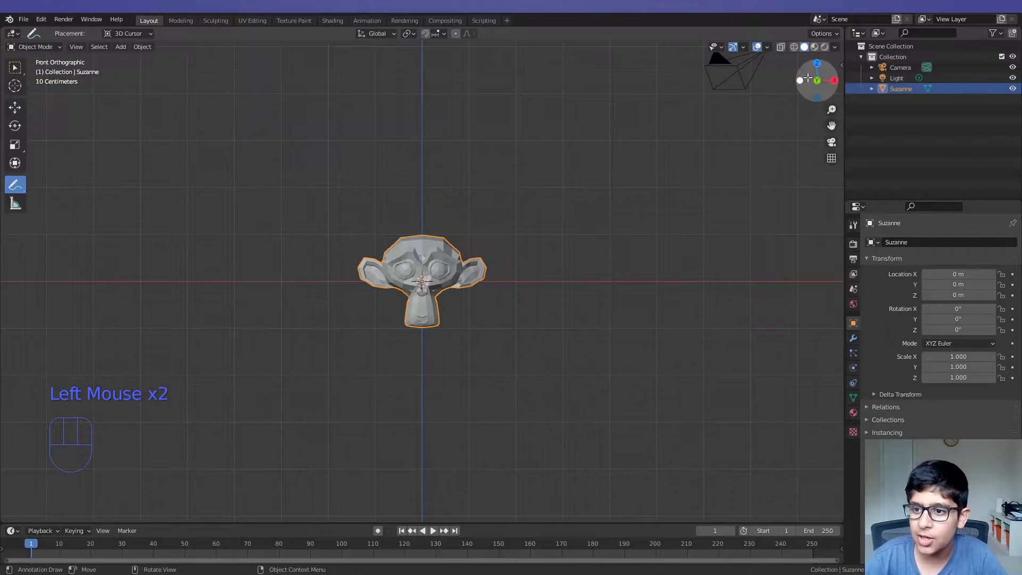
pyautogui.click(817, 81)
pyautogui.click(834, 81)
pyautogui.click(817, 81)
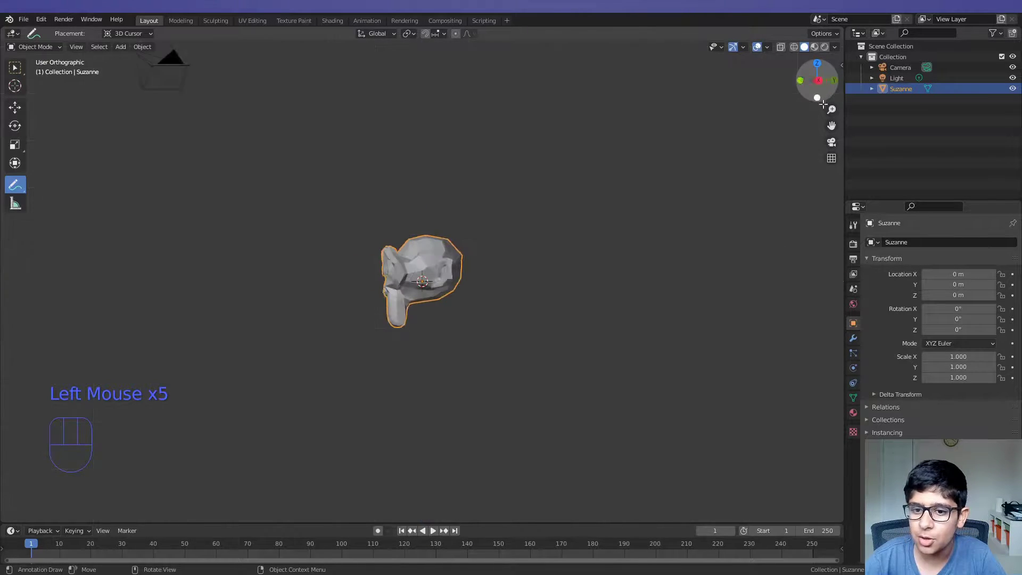
pyautogui.click(800, 81)
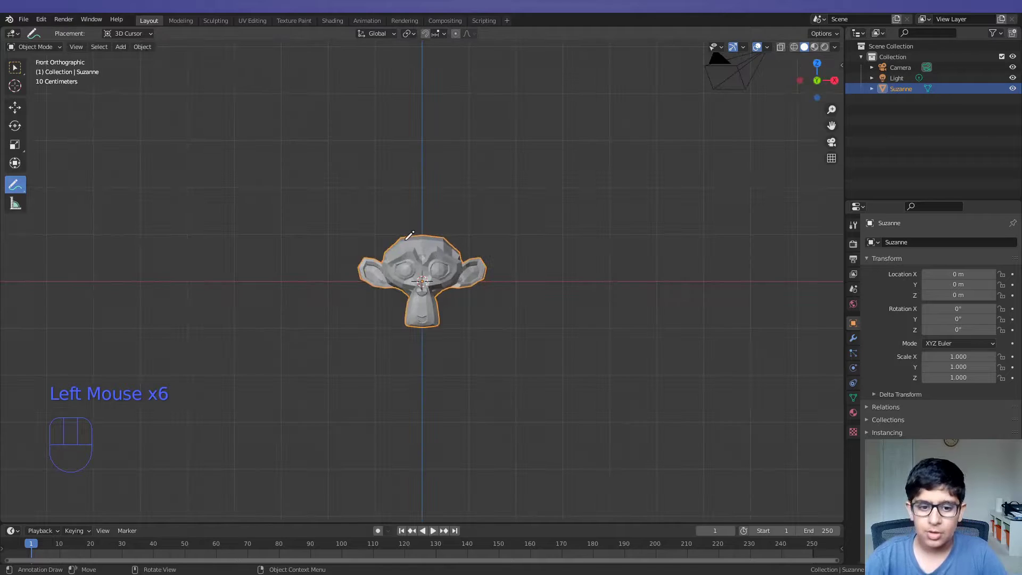
pyautogui.scroll(1, 428, 278)
pyautogui.click(425, 276)
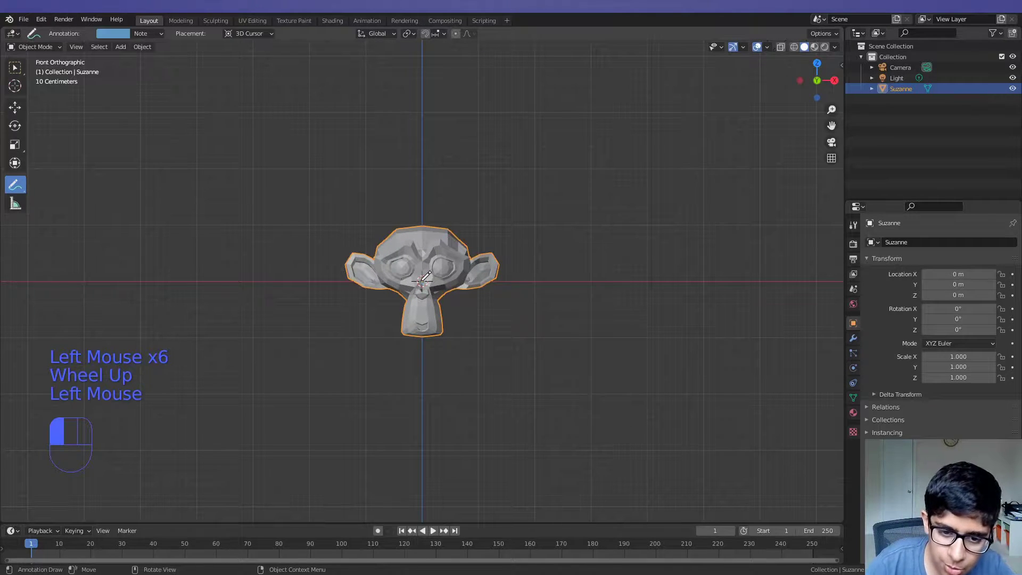
pyautogui.moveTo(426, 276); pyautogui.dragTo(424, 173)
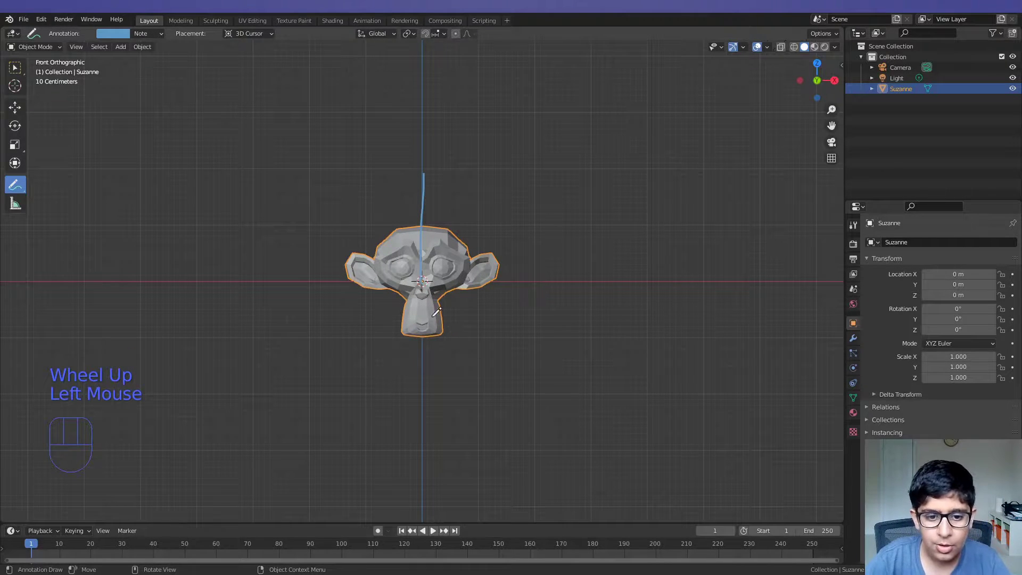
# Switch back to the Select Box tool and undo the annotation stroke over the monkey head
pyautogui.rightClick(109, 127)
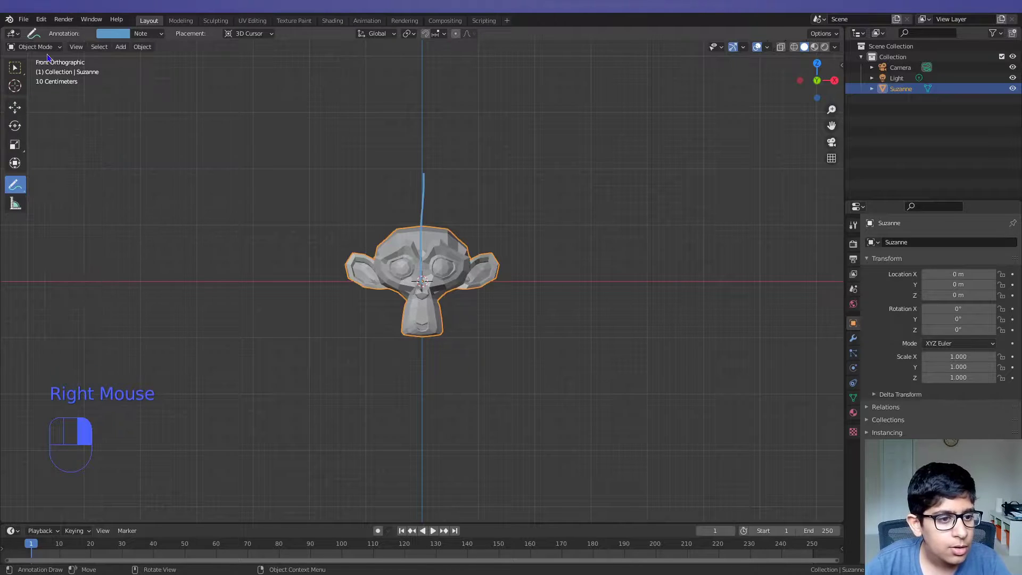
pyautogui.click(15, 69)
pyautogui.moveTo(480, 191)
pyautogui.mouseDown(button='middle')
pyautogui.moveTo(479, 217)
pyautogui.moveTo(347, 244)
pyautogui.moveTo(433, 319)
pyautogui.moveTo(529, 187)
pyautogui.moveTo(497, 191)
pyautogui.mouseUp(button='middle')
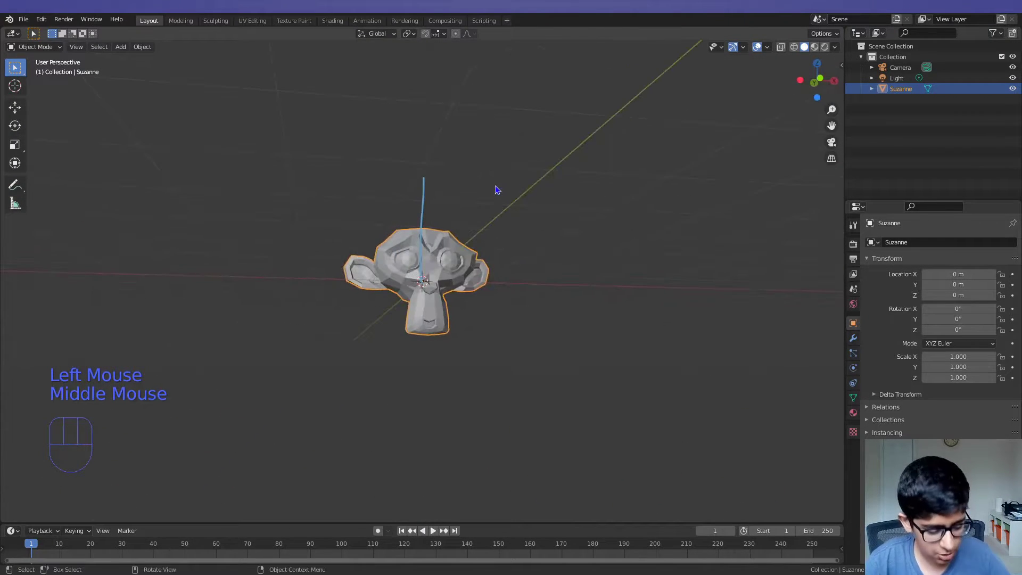
pyautogui.hotkey('ctrl', 'z')
# Move the monkey head about 2.6 m up along the global Z axis, after trying the X and Y axis constraints
pyautogui.scroll(-1, 446, 272)
pyautogui.moveTo(446, 272); pyautogui.dragTo(440, 355, button='middle')
pyautogui.press('g')
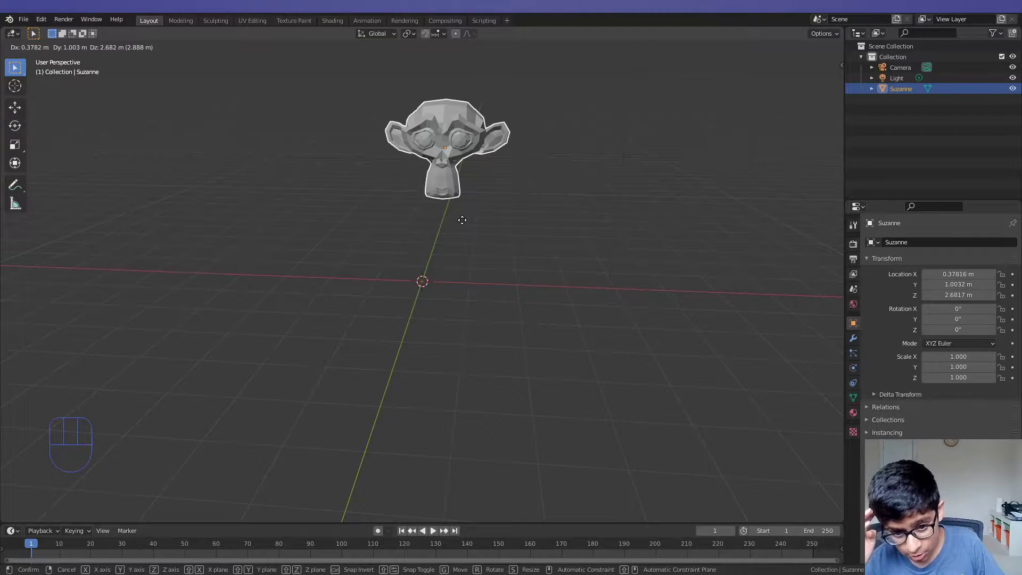
pyautogui.press('x')
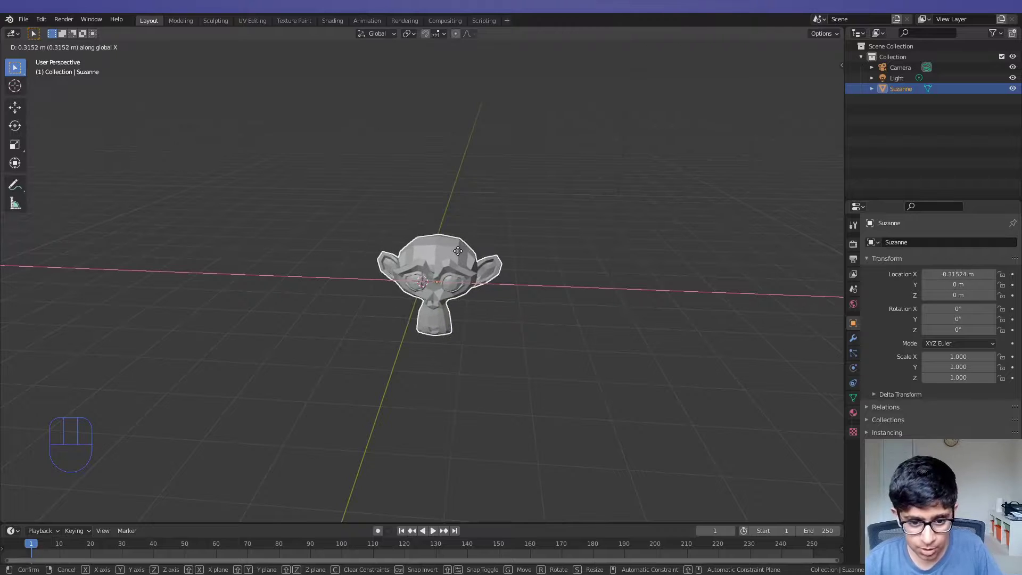
pyautogui.press('y')
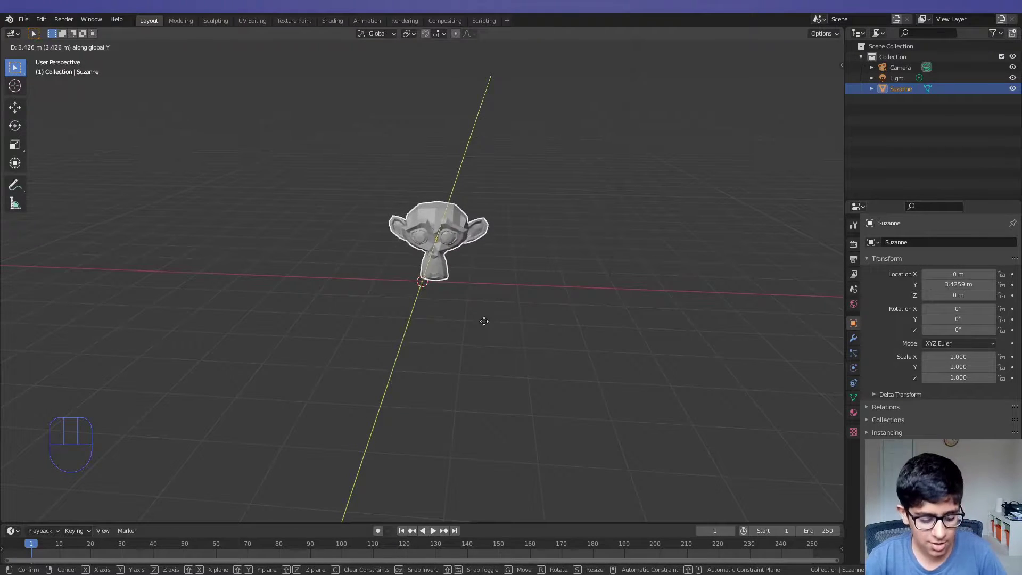
pyautogui.press('z')
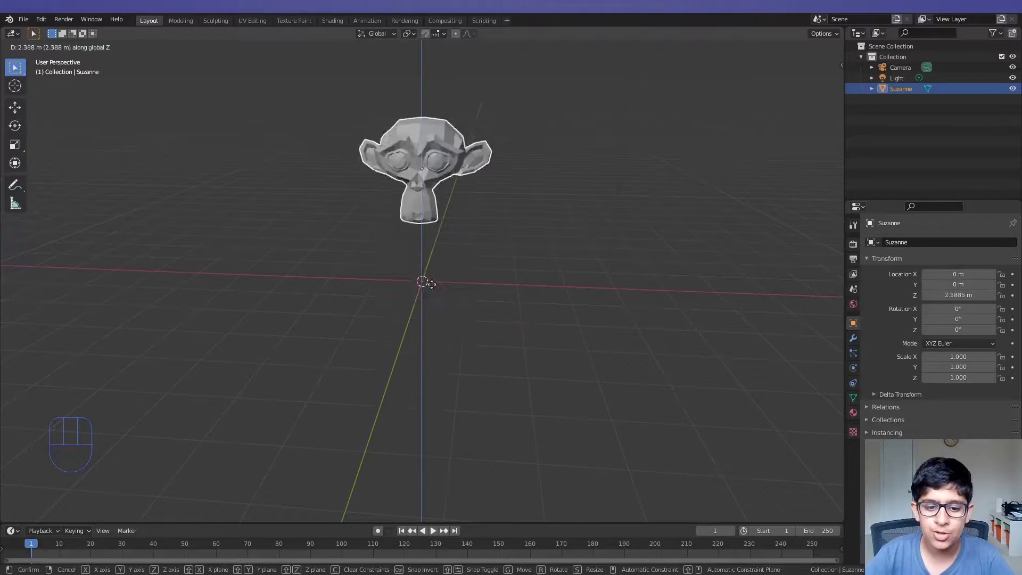
pyautogui.press('y')
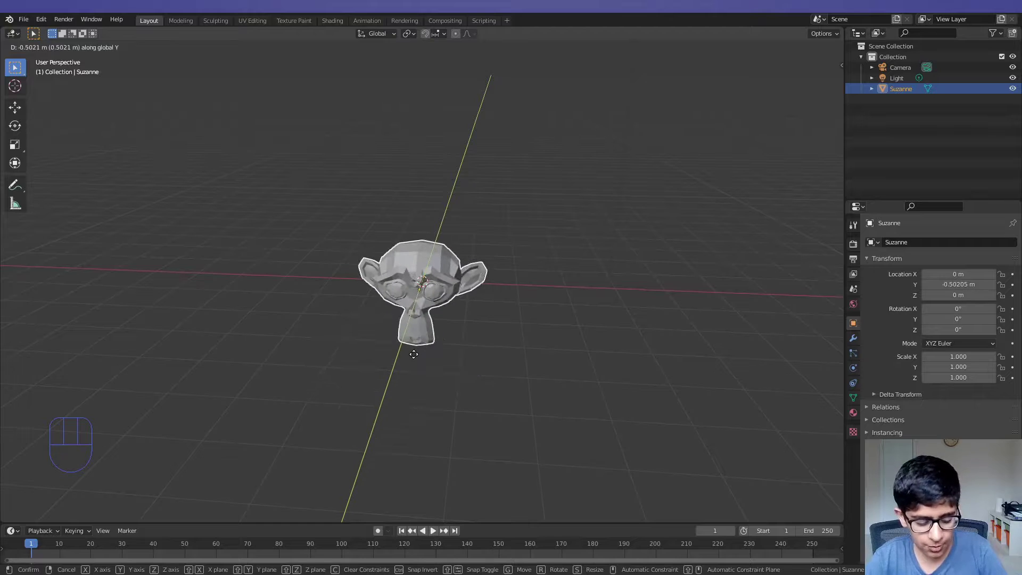
pyautogui.press('x')
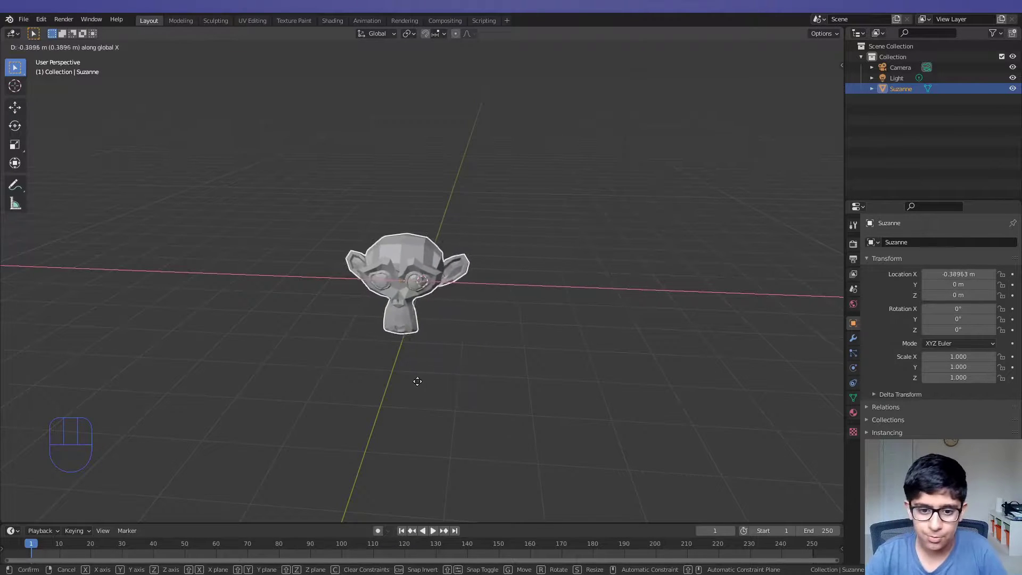
pyautogui.press('z')
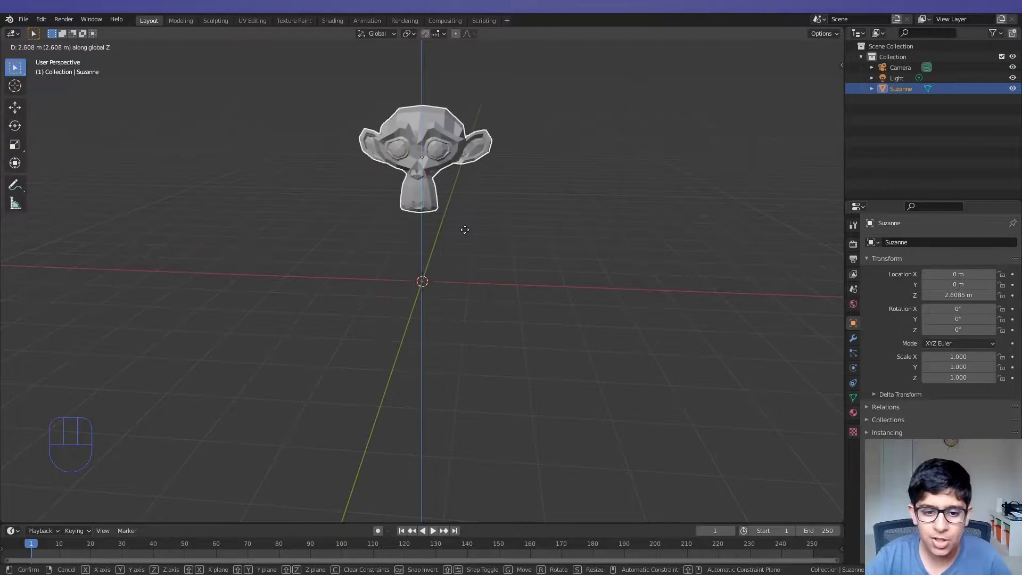
pyautogui.click(467, 227)
# Try constraining the monkey head's move to global Z and X, and move it to about 12.2 m along global Y
pyautogui.moveTo(477, 271); pyautogui.dragTo(495, 250, button='middle')
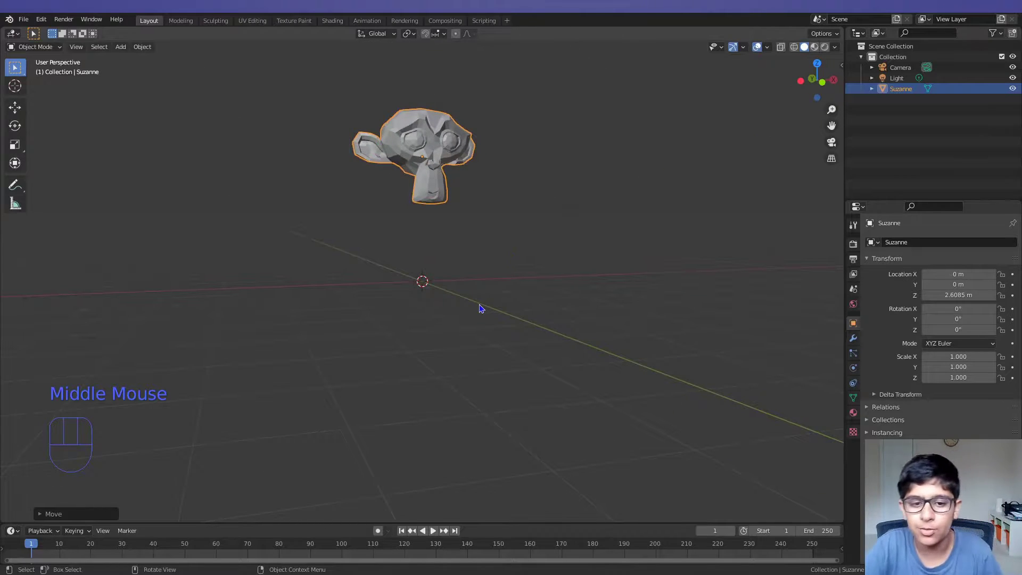
pyautogui.scroll(-2, 479, 312)
pyautogui.scroll(2, 479, 313)
pyautogui.moveTo(479, 313); pyautogui.dragTo(453, 341, button='middle')
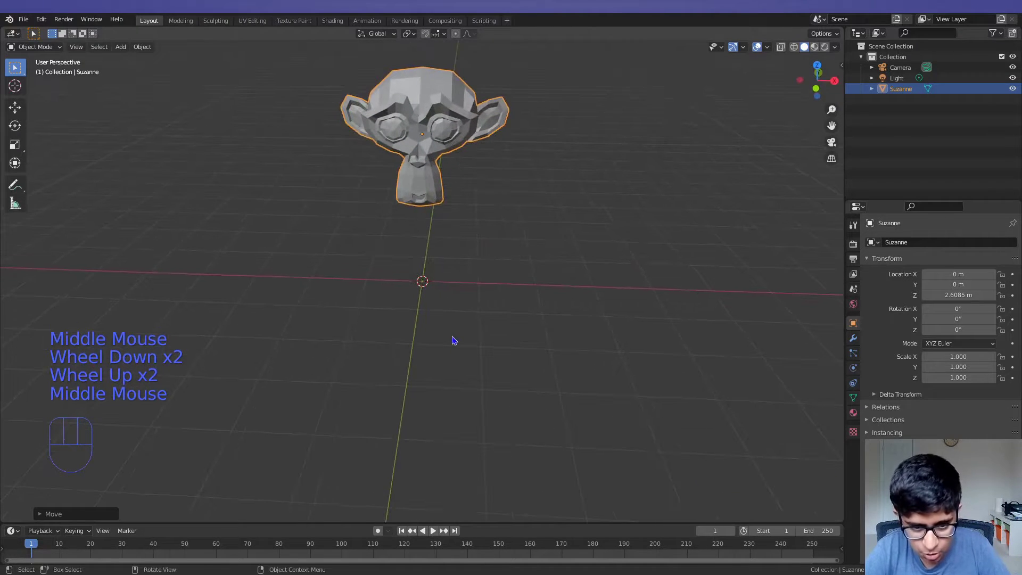
pyautogui.press('g')
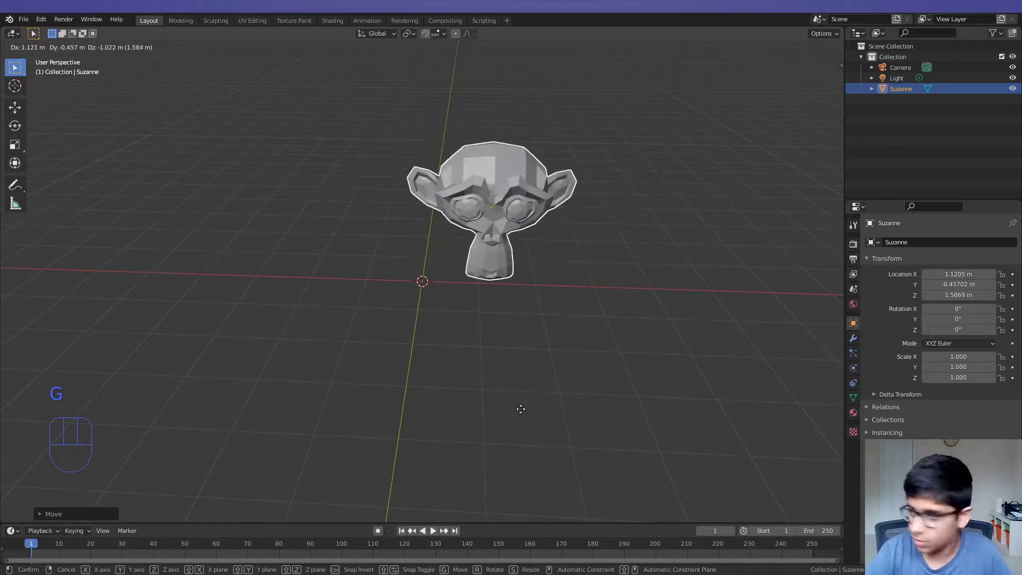
pyautogui.press('z')
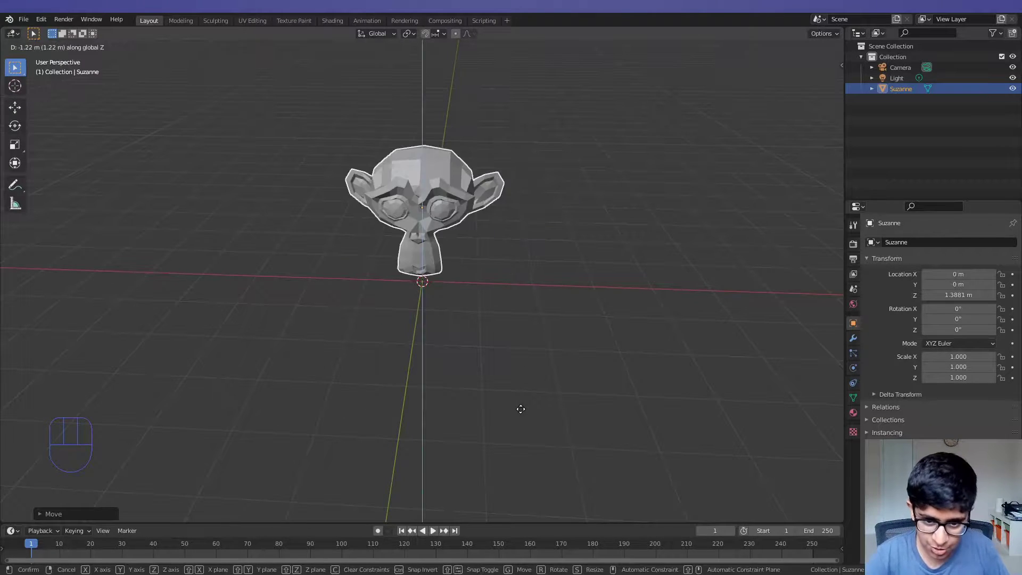
pyautogui.press('x')
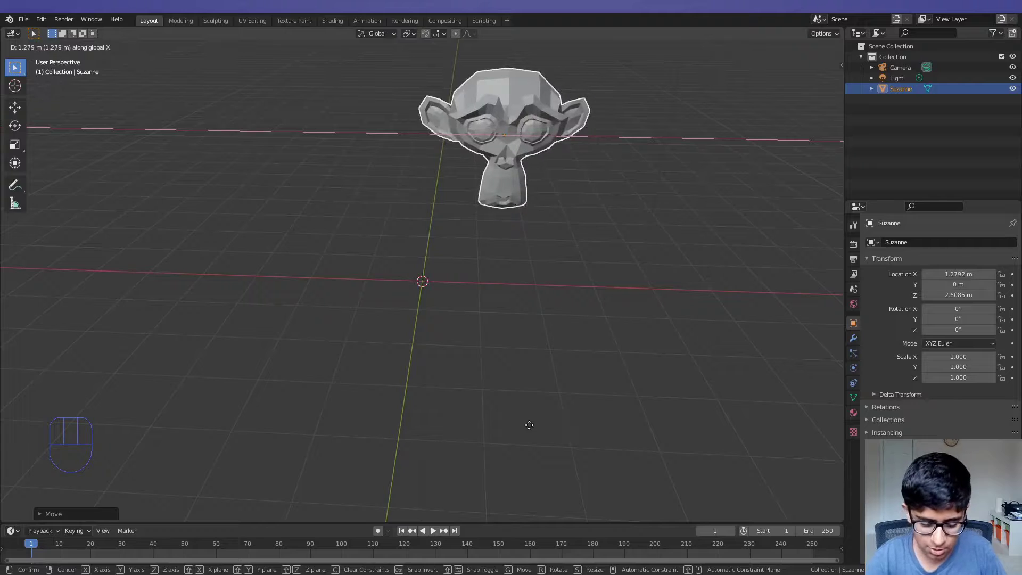
pyautogui.press('y')
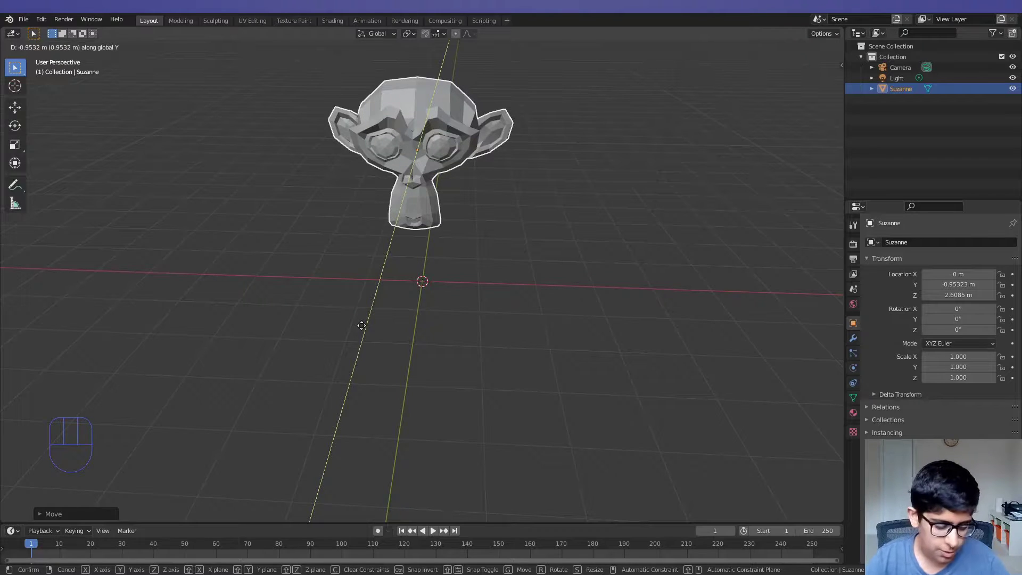
pyautogui.click(449, 228)
# Undo both axis moves of the monkey head, redo them, and undo the Y move again
pyautogui.moveTo(449, 228); pyautogui.dragTo(551, 222, button='middle')
pyautogui.hotkey('ctrl', 'z')
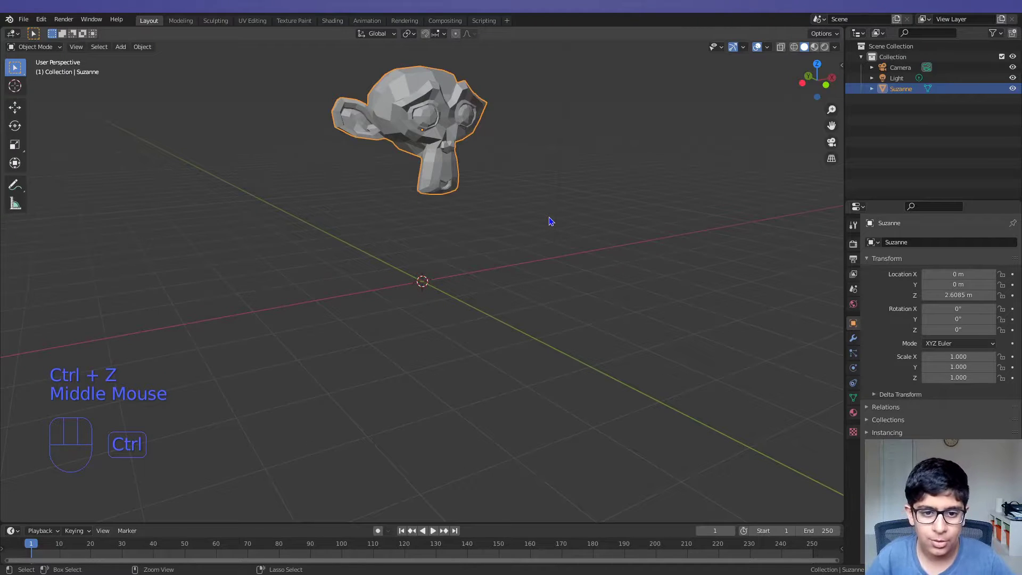
pyautogui.hotkey('ctrl', 'z')
pyautogui.hotkey('ctrl', 'z')
pyautogui.hotkey('ctrl', 'shift', 'z')
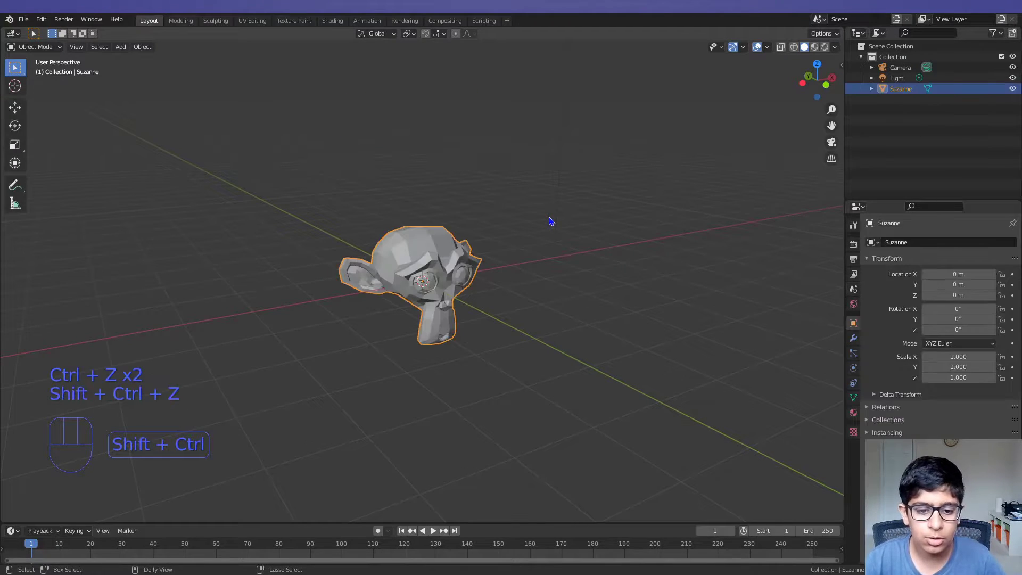
pyautogui.hotkey('ctrl', 'shift', 'z')
pyautogui.hotkey('ctrl', 'shift', 'z')
pyautogui.moveTo(551, 221); pyautogui.dragTo(492, 214, button='middle')
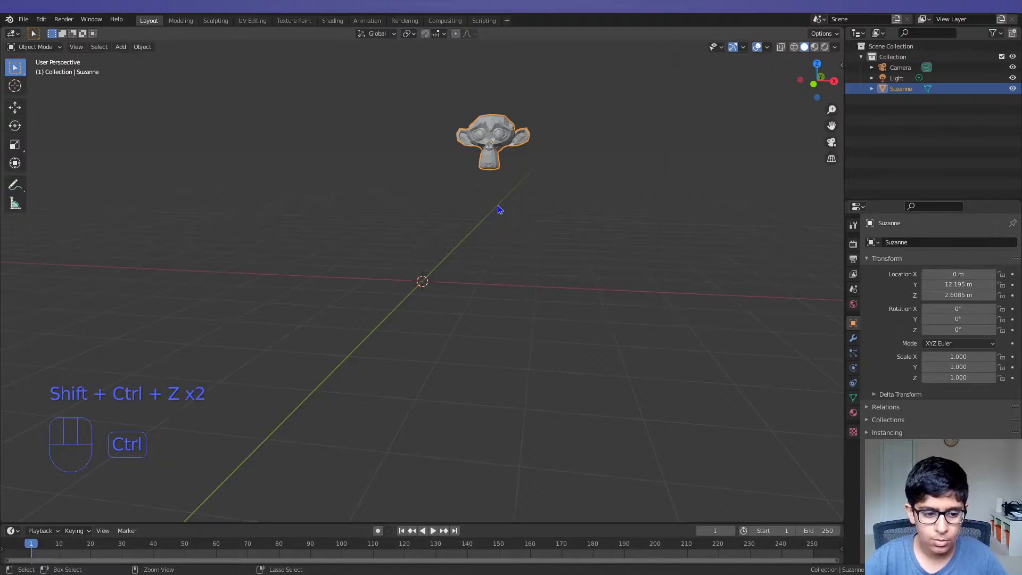
pyautogui.hotkey('ctrl', 'z')
# Try moving the monkey head along the global Y axis to about 93 m, and cancel the move
pyautogui.scroll(-1, 500, 209)
pyautogui.moveTo(500, 209); pyautogui.dragTo(476, 222, button='middle')
pyautogui.scroll(-3, 520, 226)
pyautogui.press('g')
pyautogui.press('y')
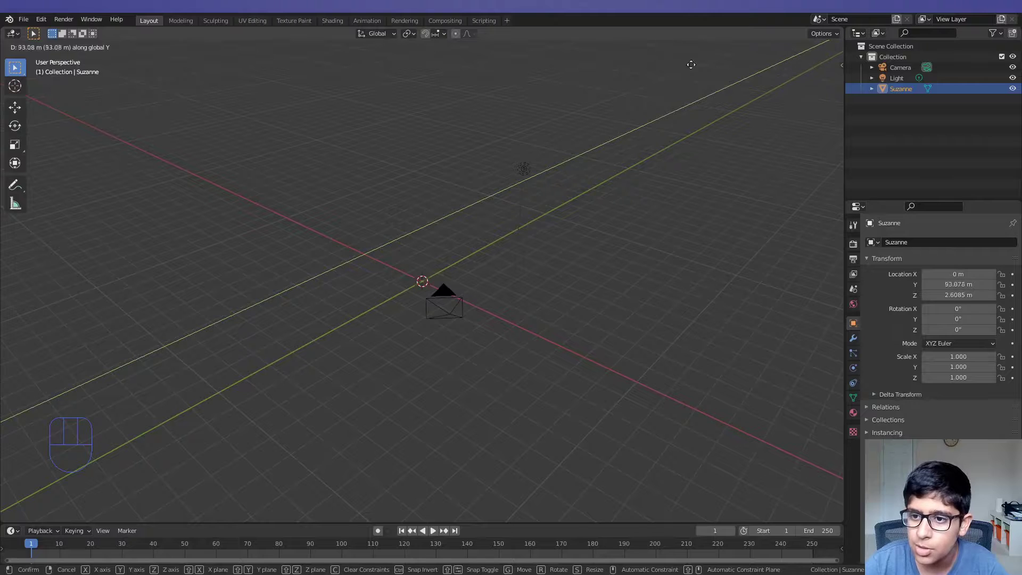
pyautogui.rightClick(419, 173)
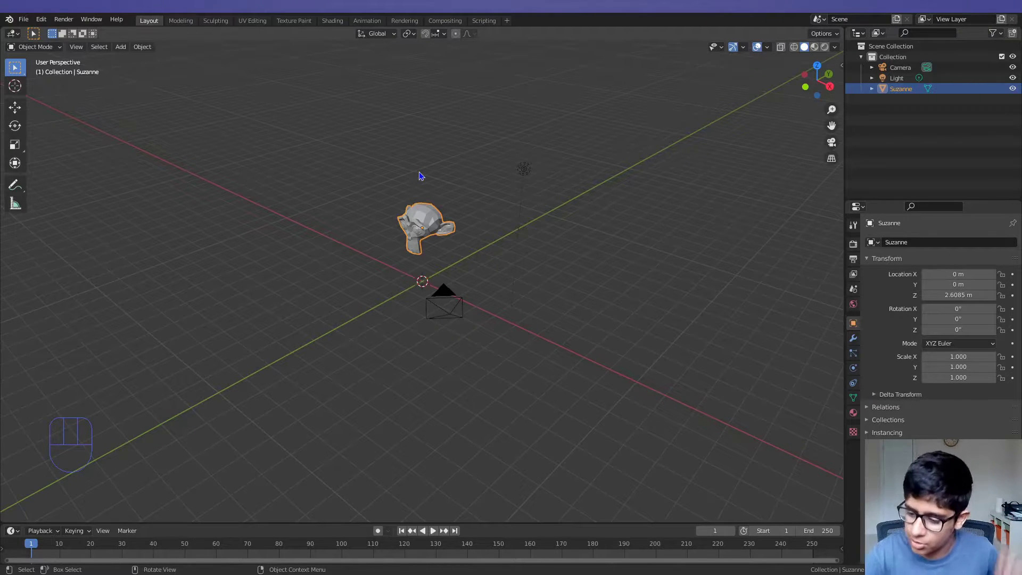
# Try moving the monkey head freely with the Move tool's gizmo to about X 2.2 m, Y 0.35 m, Z -0.68 m, and undo it
pyautogui.moveTo(469, 259); pyautogui.dragTo(487, 215, button='middle')
pyautogui.scroll(2, 531, 237)
pyautogui.moveTo(486, 234); pyautogui.dragTo(528, 245, button='middle')
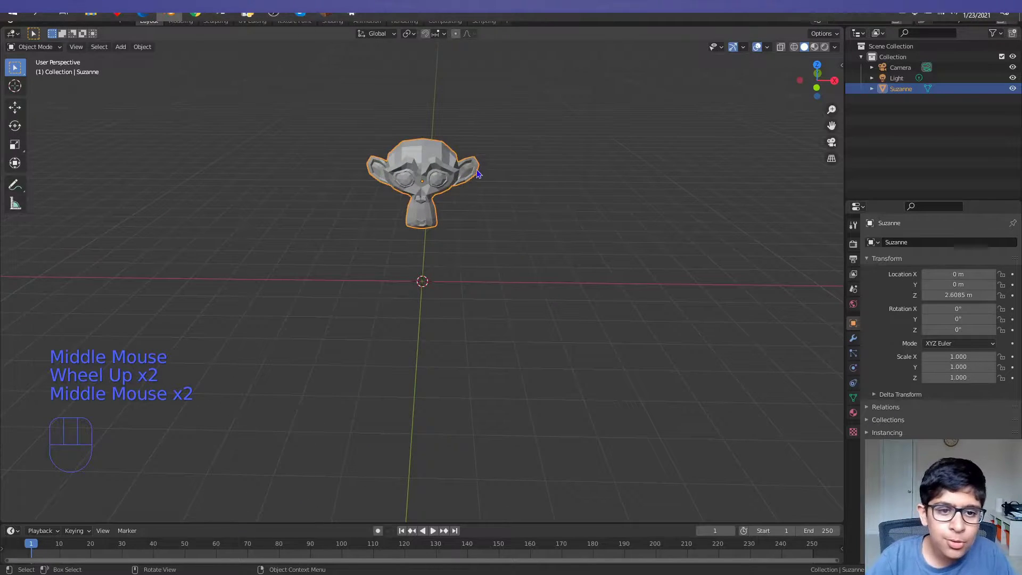
pyautogui.scroll(1, 508, 179)
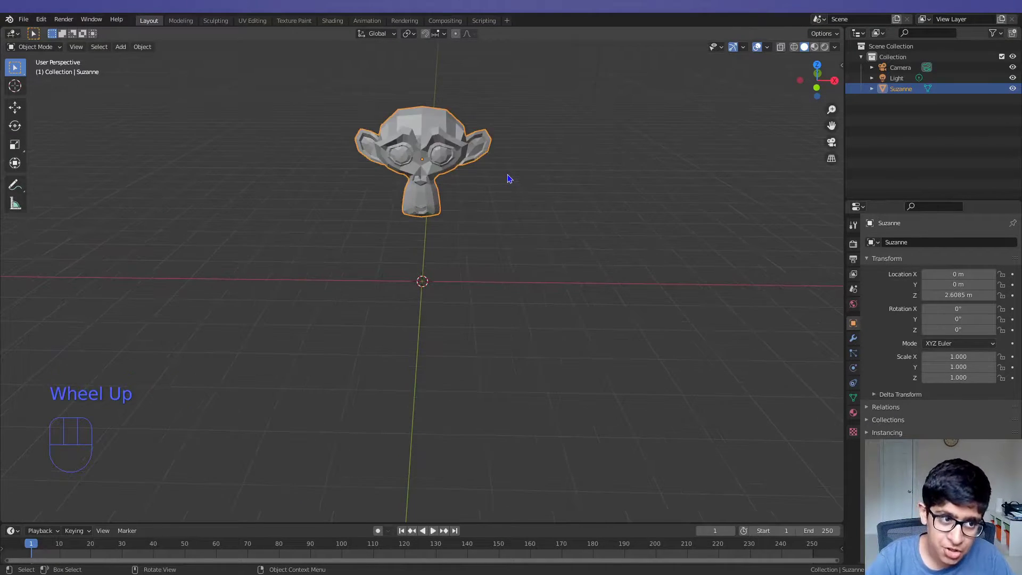
pyautogui.moveTo(508, 178); pyautogui.dragTo(457, 173, button='middle')
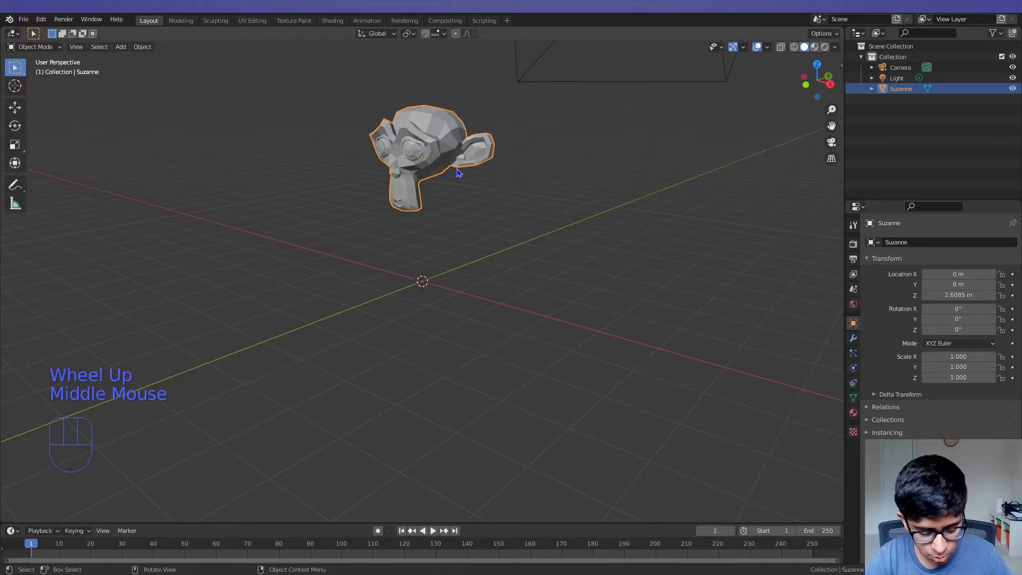
pyautogui.click(15, 108)
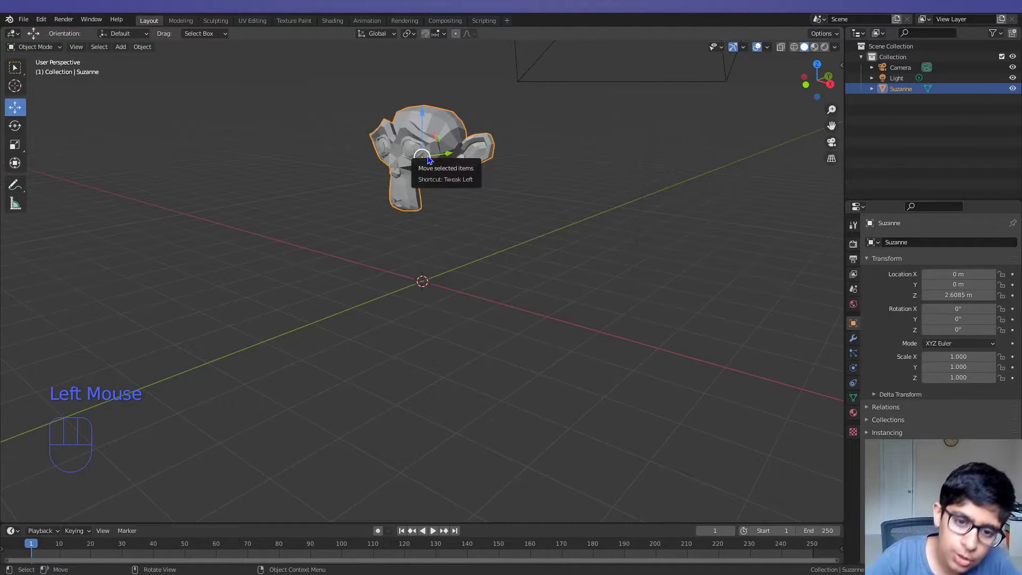
pyautogui.moveTo(423, 158); pyautogui.dragTo(520, 330)
pyautogui.rightClick(406, 172)
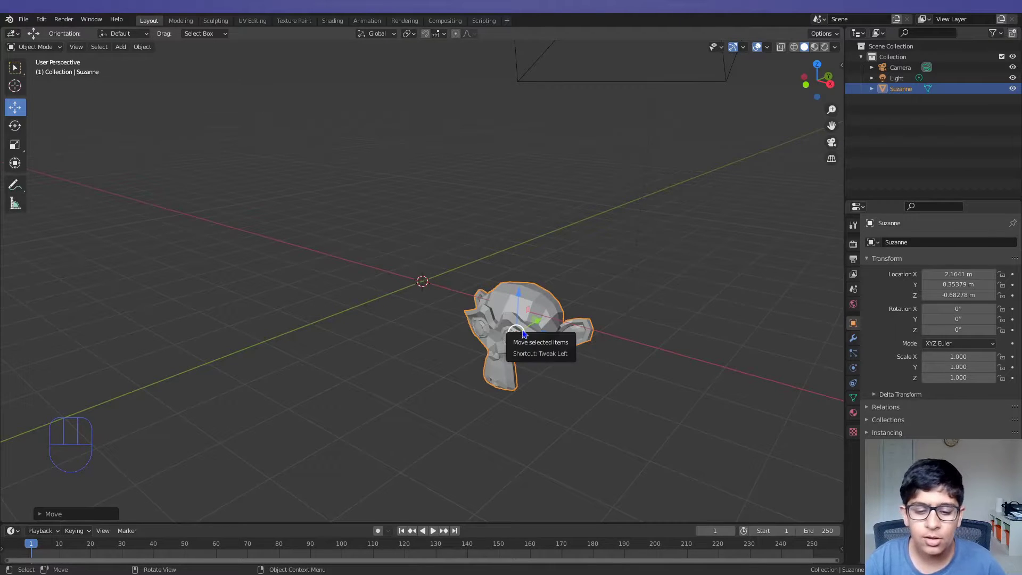
pyautogui.moveTo(522, 330); pyautogui.dragTo(567, 299, button='middle')
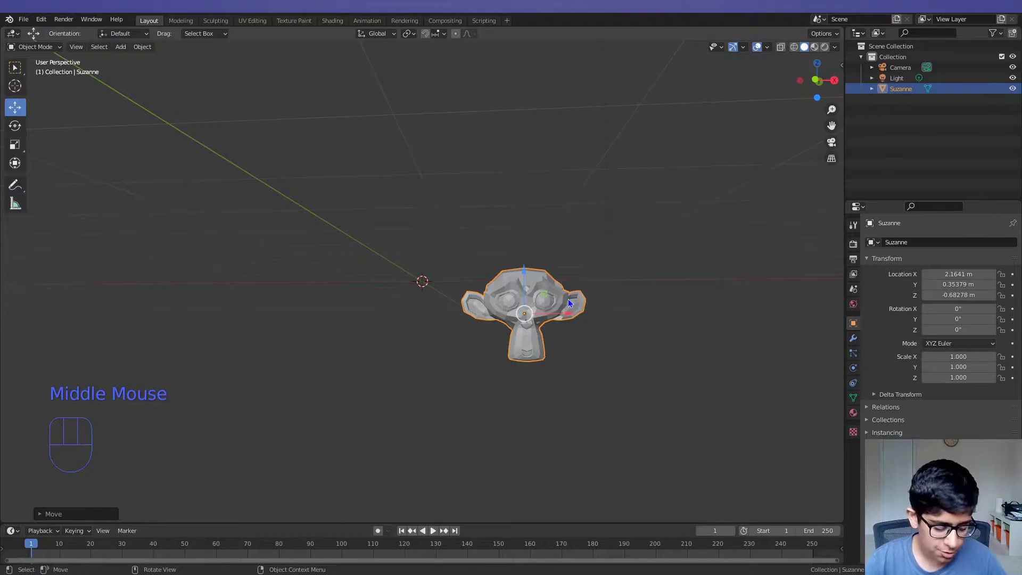
pyautogui.hotkey('ctrl', 'z')
# Try moving the monkey head along Y, X and Z with the gizmo's individual axis arrows, cancelling each move
pyautogui.moveTo(570, 303); pyautogui.dragTo(492, 355, button='middle')
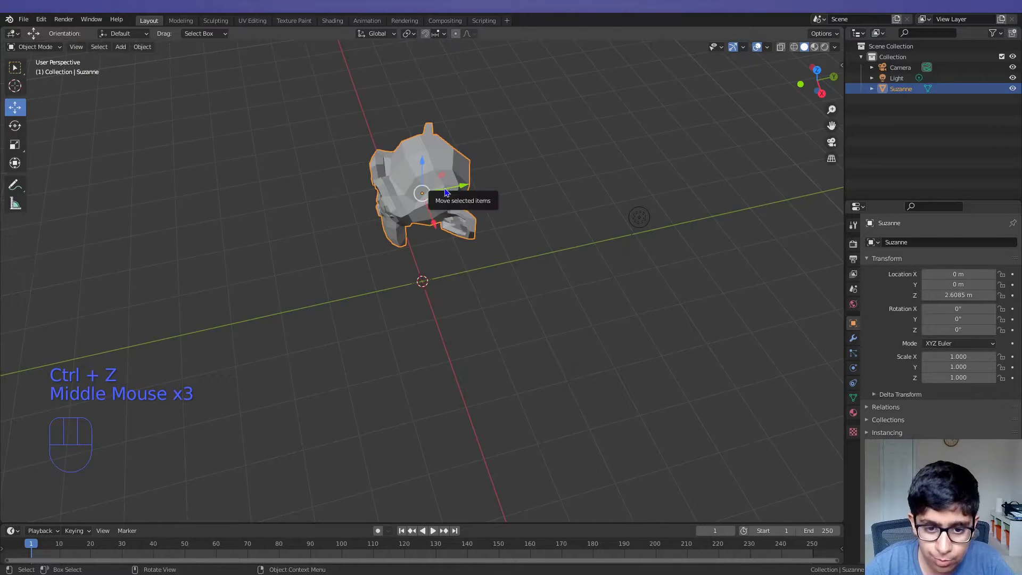
pyautogui.moveTo(446, 191); pyautogui.dragTo(683, 200)
pyautogui.rightClick(682, 200)
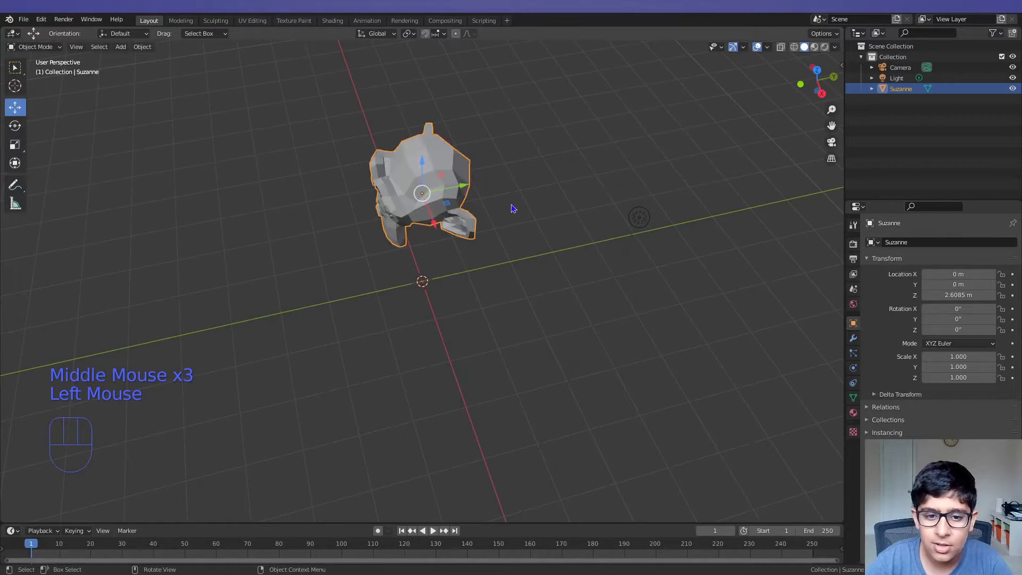
pyautogui.moveTo(430, 216); pyautogui.dragTo(542, 292)
pyautogui.rightClick(541, 291)
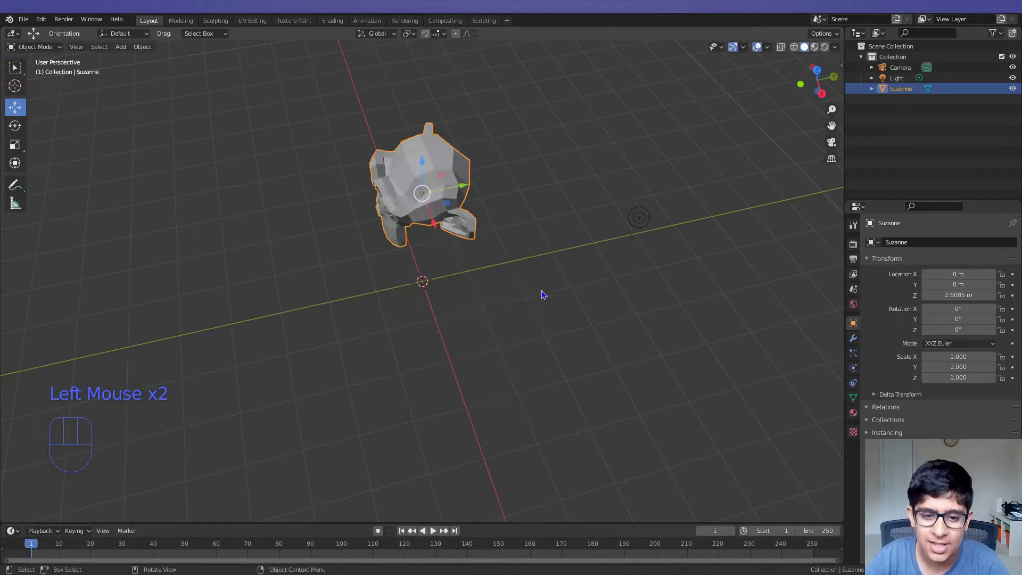
pyautogui.moveTo(420, 181); pyautogui.dragTo(451, 293)
pyautogui.rightClick(452, 293)
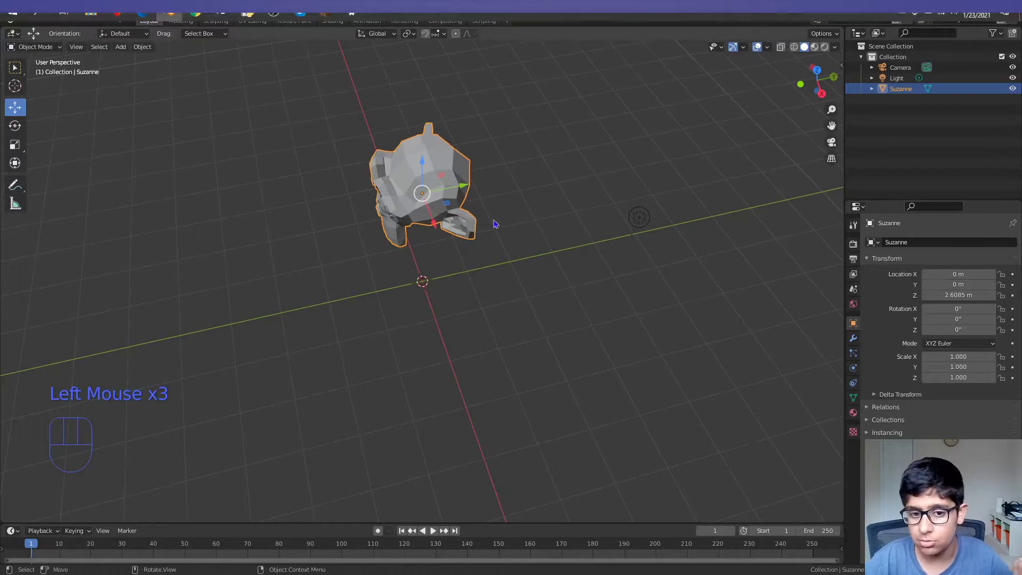
# Switch back to the Select Box tool and try rotating the monkey head freely by about 407°, cancelling the rotation
pyautogui.moveTo(473, 262); pyautogui.dragTo(655, 177, button='middle')
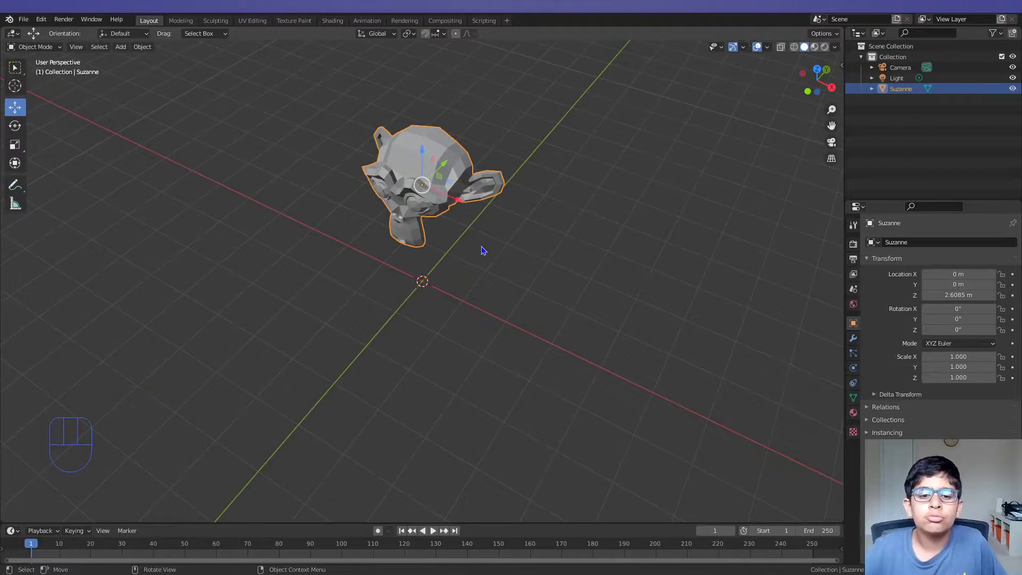
pyautogui.moveTo(481, 251); pyautogui.dragTo(457, 239, button='middle')
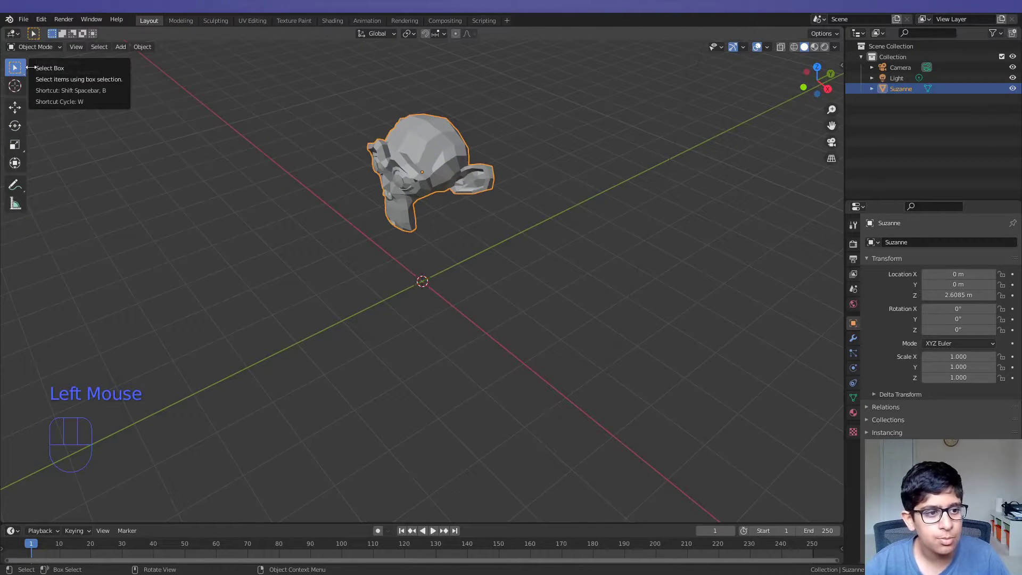
pyautogui.scroll(-1, 462, 237)
pyautogui.moveTo(462, 238); pyautogui.dragTo(466, 271, button='middle')
pyautogui.press('r')
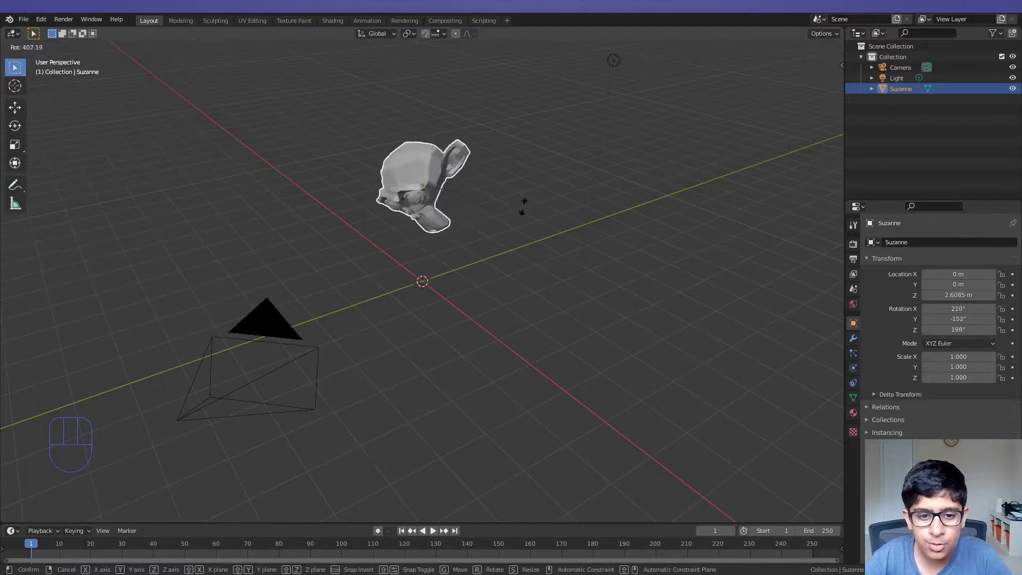
pyautogui.rightClick(527, 220)
# Try rotating the monkey head freely by about -205° in a near-front view, and cancel the rotation
pyautogui.moveTo(525, 219); pyautogui.dragTo(580, 209, button='middle')
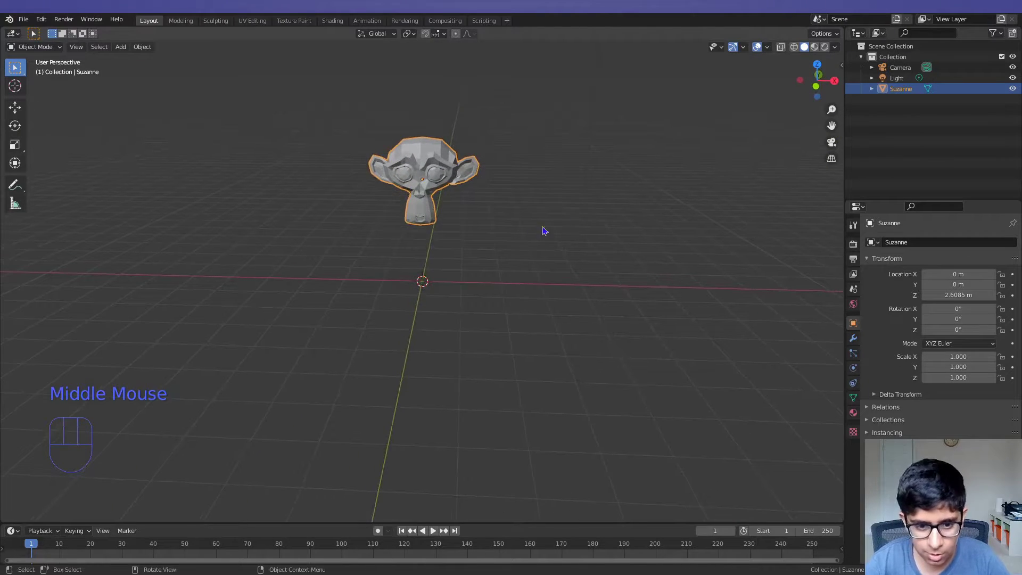
pyautogui.moveTo(521, 239); pyautogui.dragTo(531, 242, button='middle')
pyautogui.press('r')
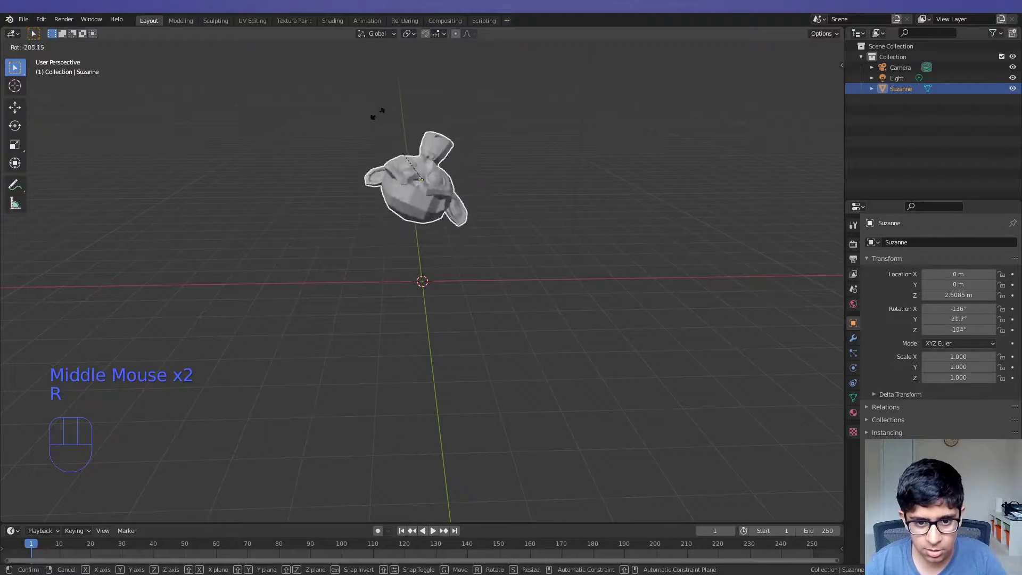
pyautogui.rightClick(398, 208)
# Try rotating the monkey head freely by about -355° in a side view, and cancel the rotation
pyautogui.scroll(1, 394, 209)
pyautogui.moveTo(393, 210); pyautogui.dragTo(513, 227, button='middle')
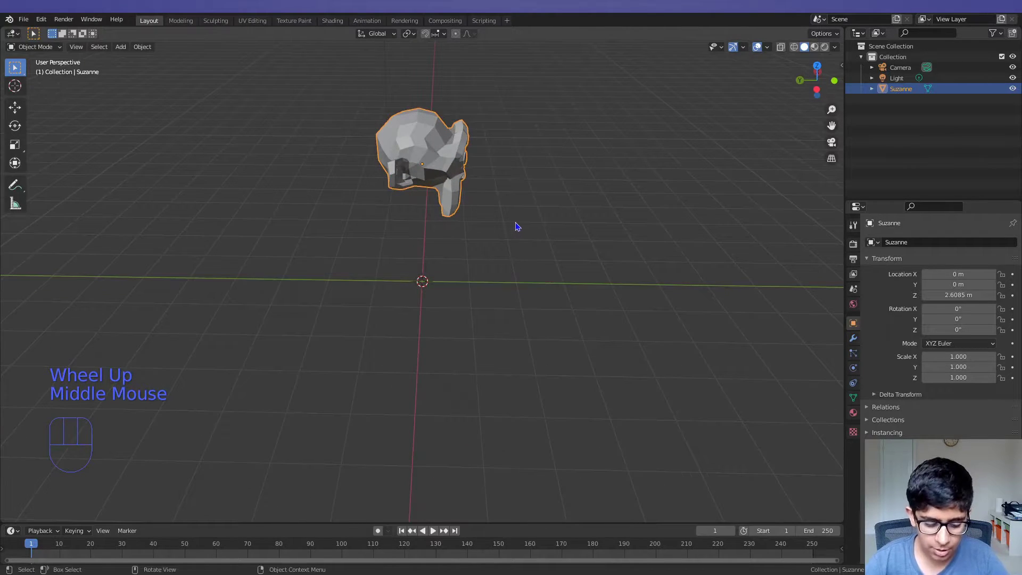
pyautogui.press('r')
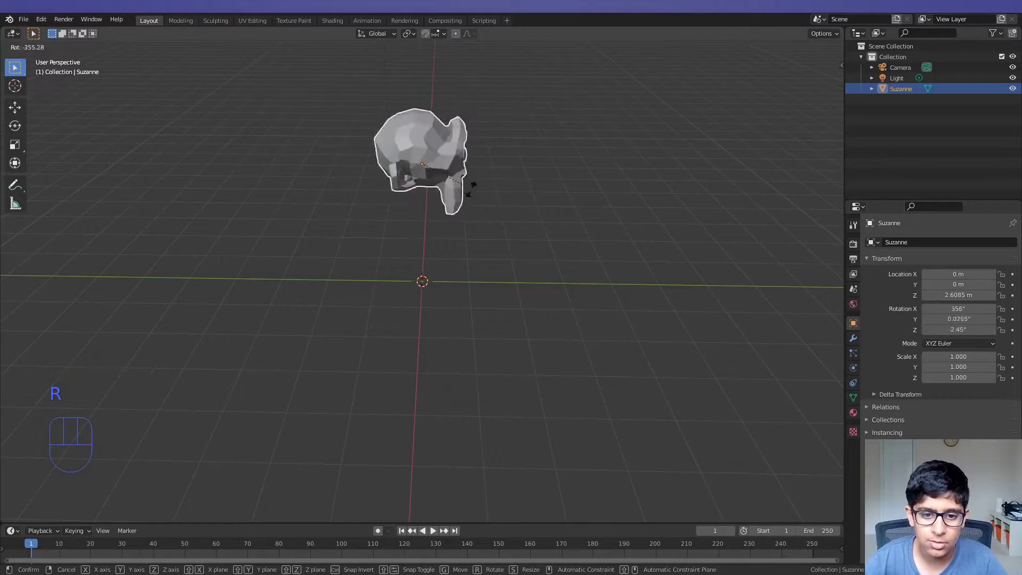
pyautogui.rightClick(472, 193)
# Examine the monkey head and the world axes from several angles and distances, ending on a side-rear view centred on the head
pyautogui.moveTo(611, 161); pyautogui.dragTo(483, 182, button='middle')
pyautogui.scroll(-3, 482, 182)
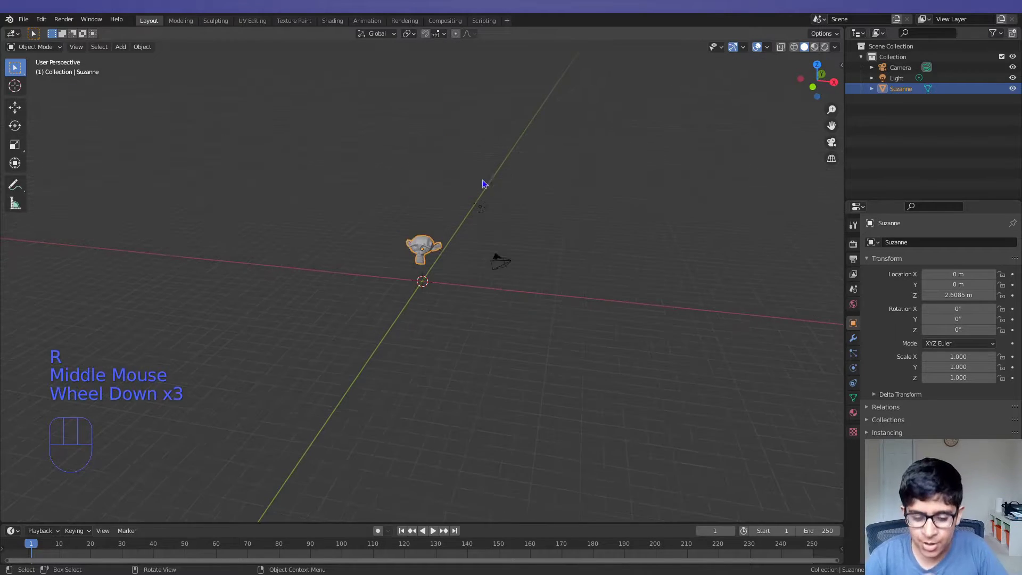
pyautogui.scroll(-1, 482, 182)
pyautogui.moveTo(479, 256); pyautogui.dragTo(380, 204, button='middle')
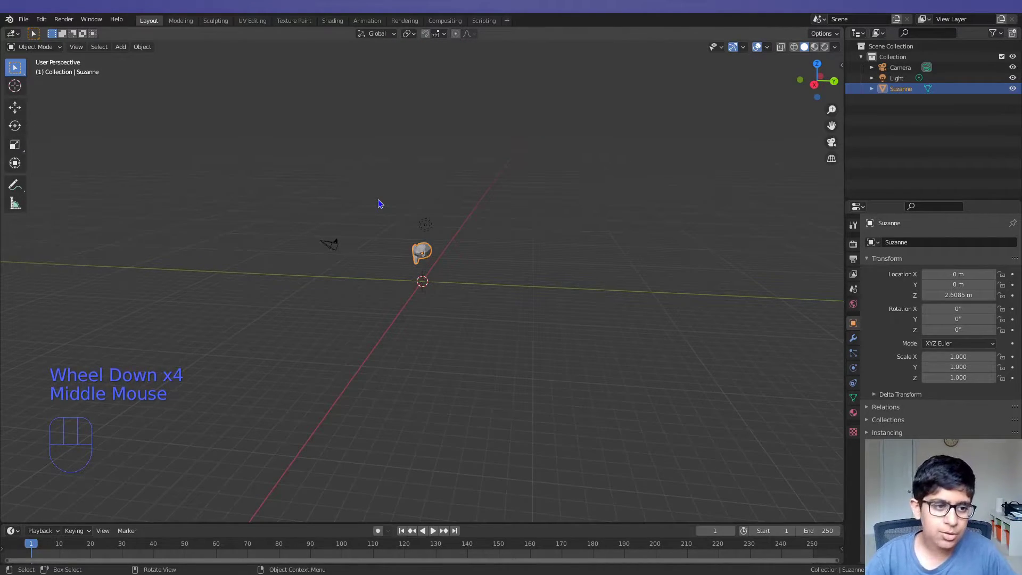
pyautogui.moveTo(453, 274); pyautogui.dragTo(488, 282, button='middle')
pyautogui.scroll(3, 518, 289)
pyautogui.scroll(1, 518, 289)
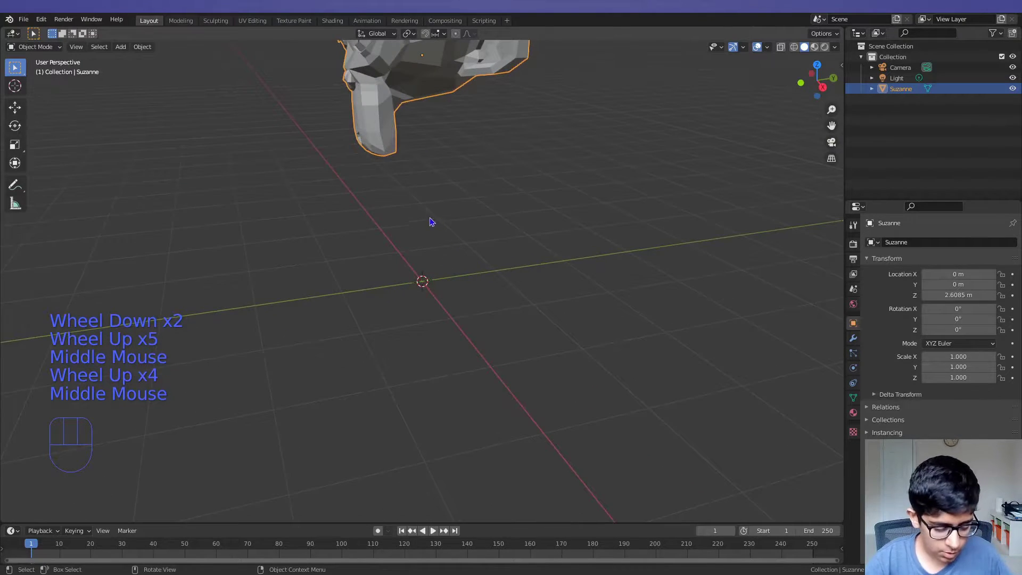
pyautogui.keyDown('shift'); pyautogui.moveTo(431, 222); pyautogui.dragTo(417, 371, button='middle'); pyautogui.keyUp('shift')
pyautogui.keyDown('shift'); pyautogui.scroll(-1, 426, 330); pyautogui.keyUp('shift')
pyautogui.scroll(2, 427, 330)
pyautogui.scroll(-3, 429, 326)
pyautogui.moveTo(429, 327); pyautogui.dragTo(414, 325, button='middle')
pyautogui.scroll(1, 414, 325)
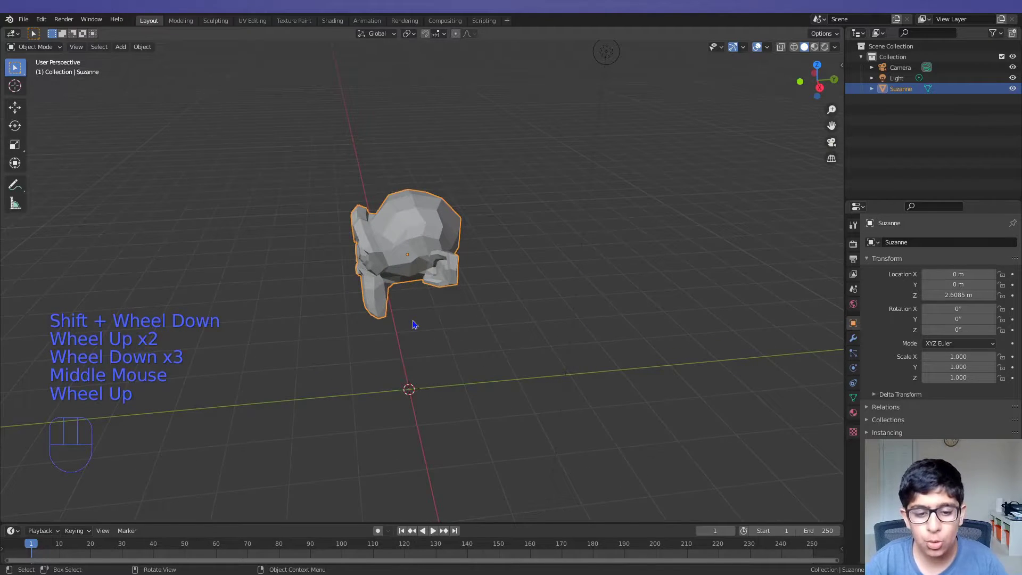
# Try rotating the monkey head around the global X, Y and Z axes one at a time, cancelling each rotation
pyautogui.press('r')
pyautogui.press('x')
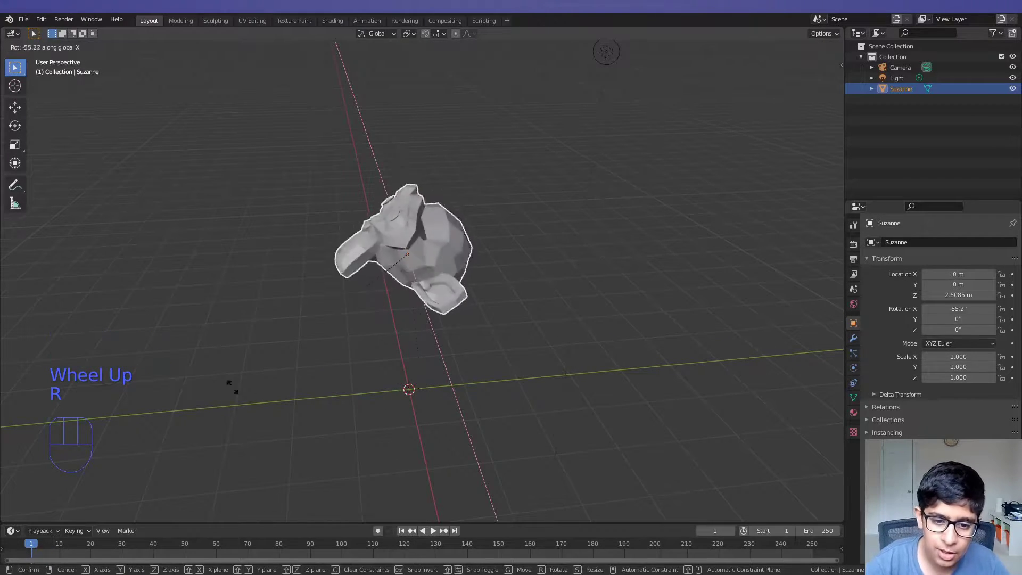
pyautogui.rightClick(445, 363)
pyautogui.press('r')
pyautogui.press('y')
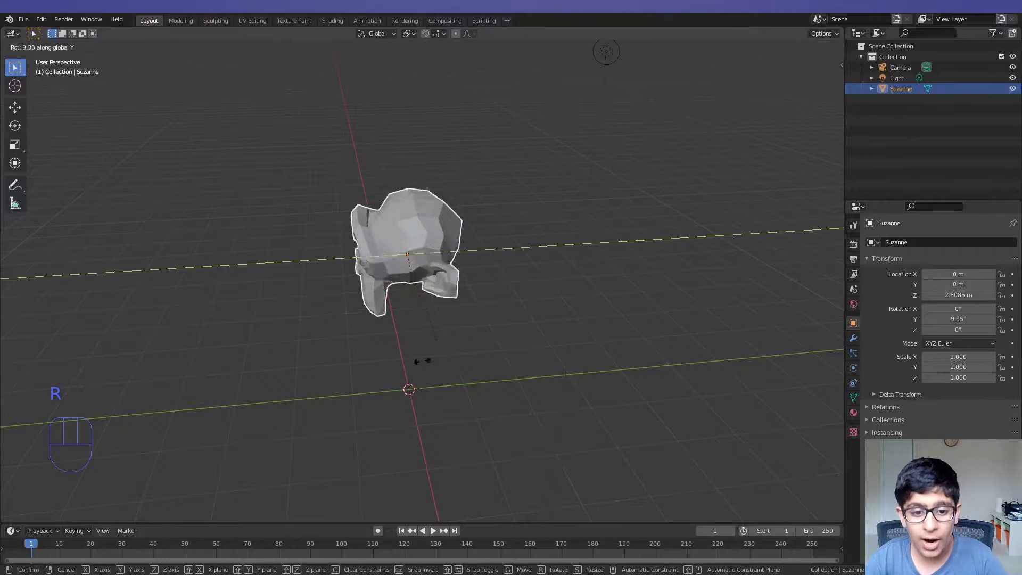
pyautogui.rightClick(405, 276)
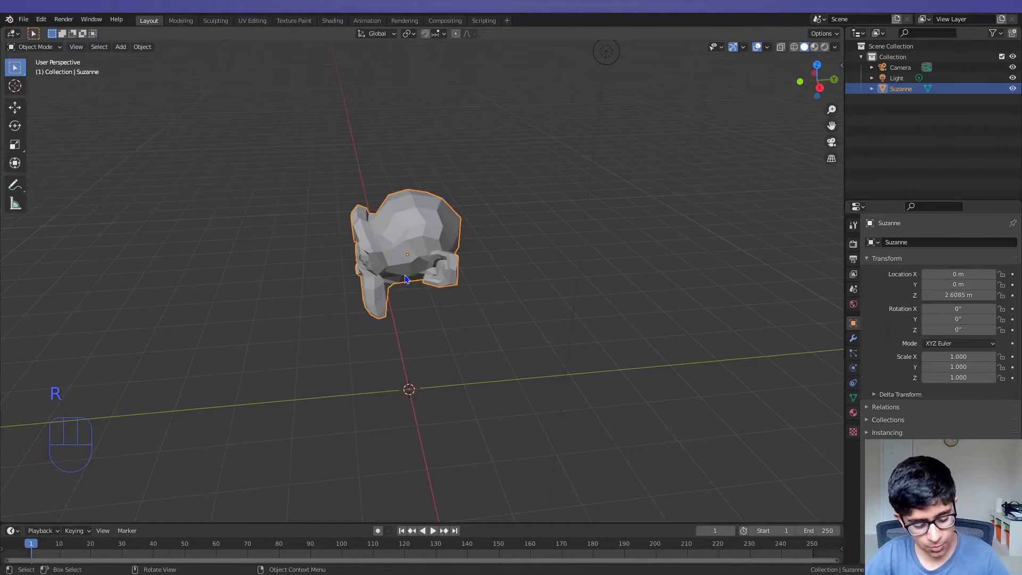
pyautogui.press('r')
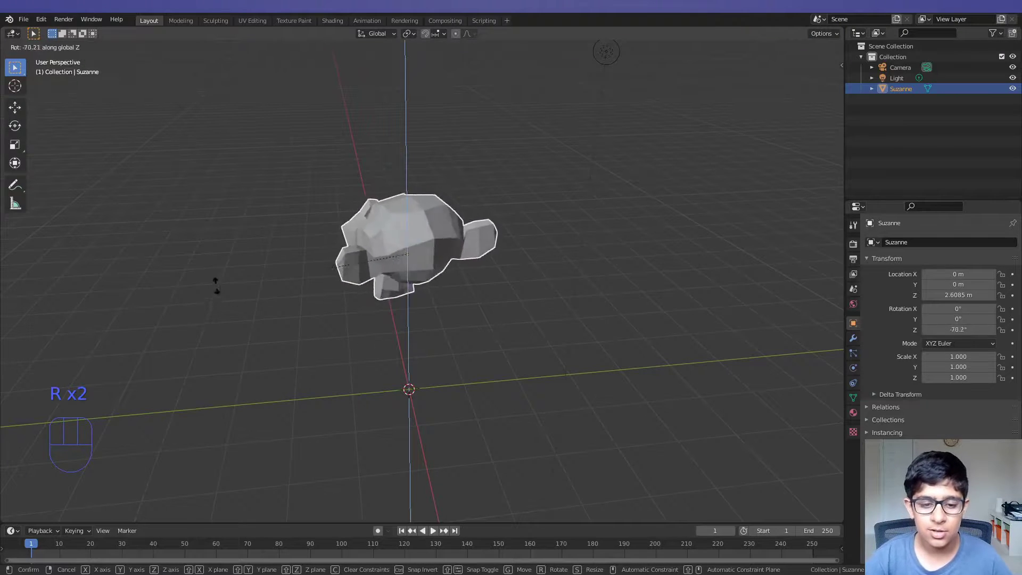
pyautogui.rightClick(413, 325)
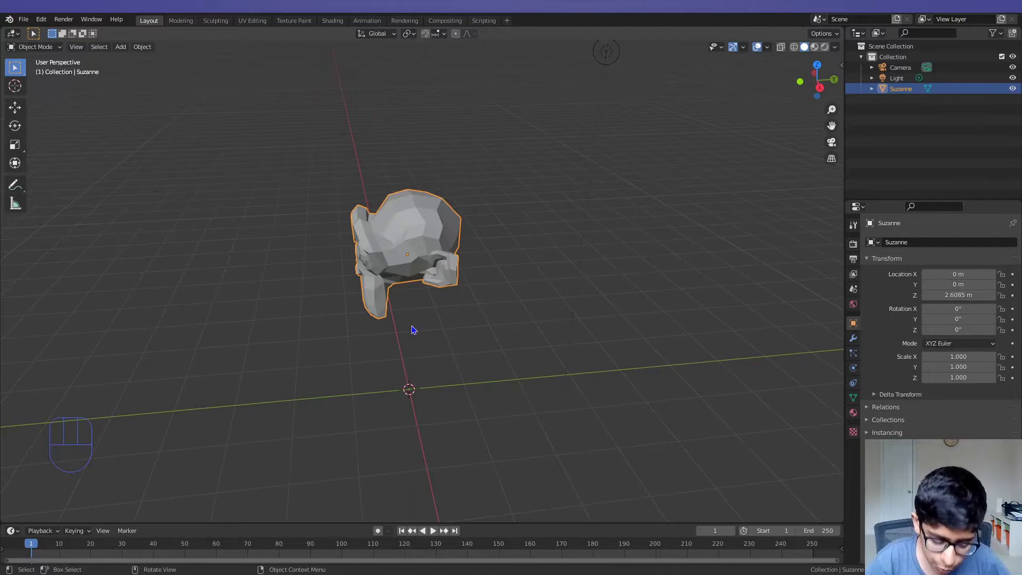
# Try scaling the monkey head uniformly to about 2.9 and along X only, and undo the scaling
pyautogui.press('s')
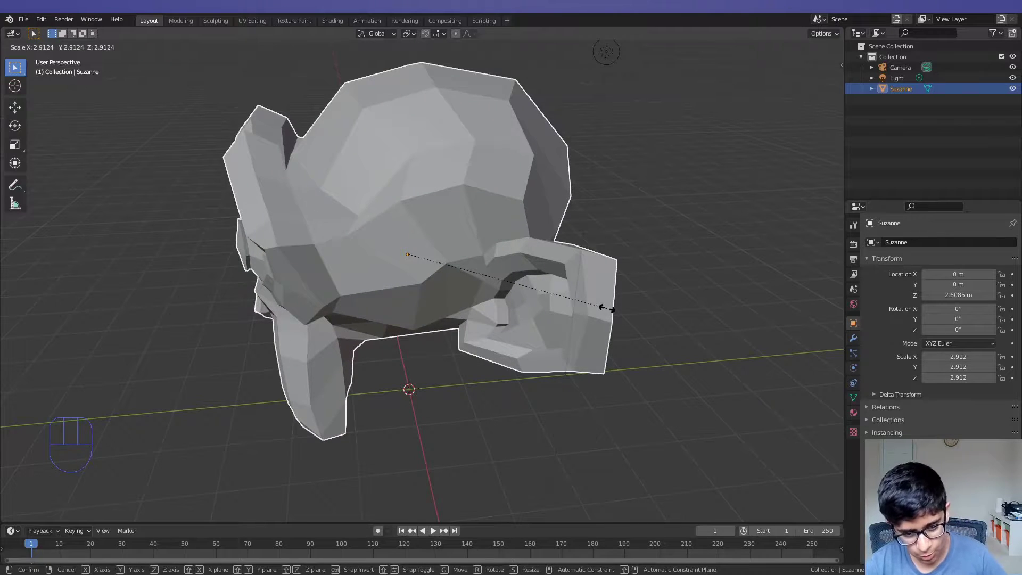
pyautogui.press('x')
pyautogui.click(667, 415)
pyautogui.moveTo(435, 395); pyautogui.dragTo(476, 438, button='middle')
pyautogui.scroll(-2, 551, 379)
pyautogui.scroll(2, 557, 372)
pyautogui.scroll(-1, 557, 372)
pyautogui.hotkey('ctrl', 'z')
# Try scaling the monkey head along the global Y axis to about -7.8, and undo the scaling
pyautogui.press('s')
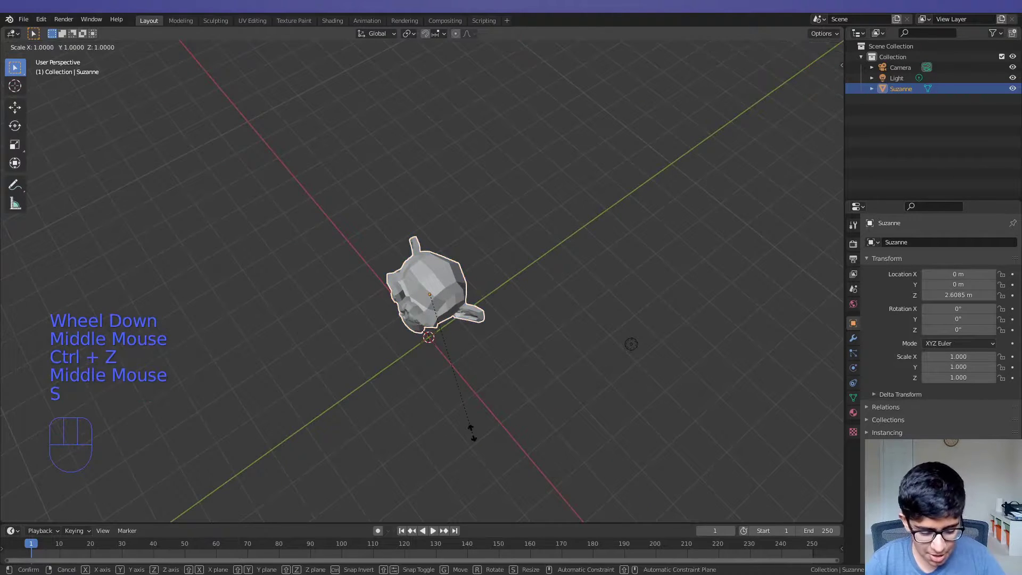
pyautogui.press('y')
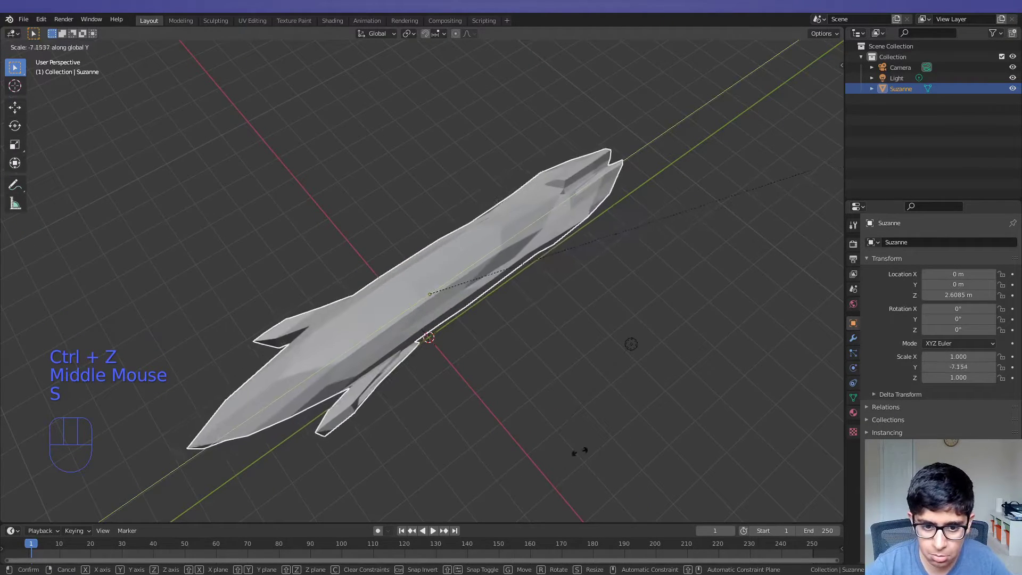
pyautogui.click(665, 417)
pyautogui.moveTo(667, 418); pyautogui.dragTo(338, 410, button='middle')
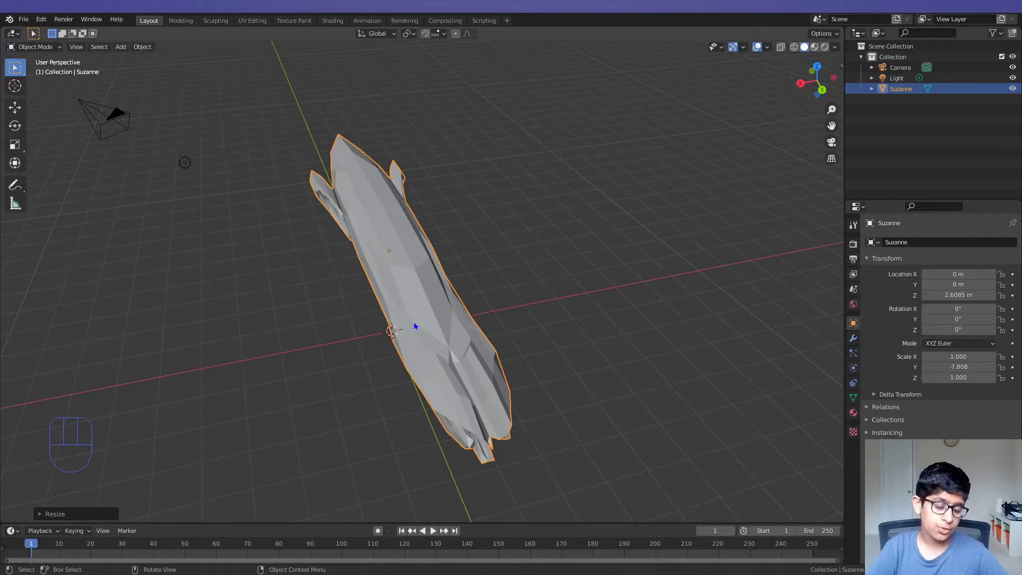
pyautogui.hotkey('ctrl', 'z')
# Try stretching the monkey head along the global Z axis to a scale of about 7.06, and undo the scaling
pyautogui.moveTo(415, 326); pyautogui.dragTo(610, 304, button='middle')
pyautogui.press('r')
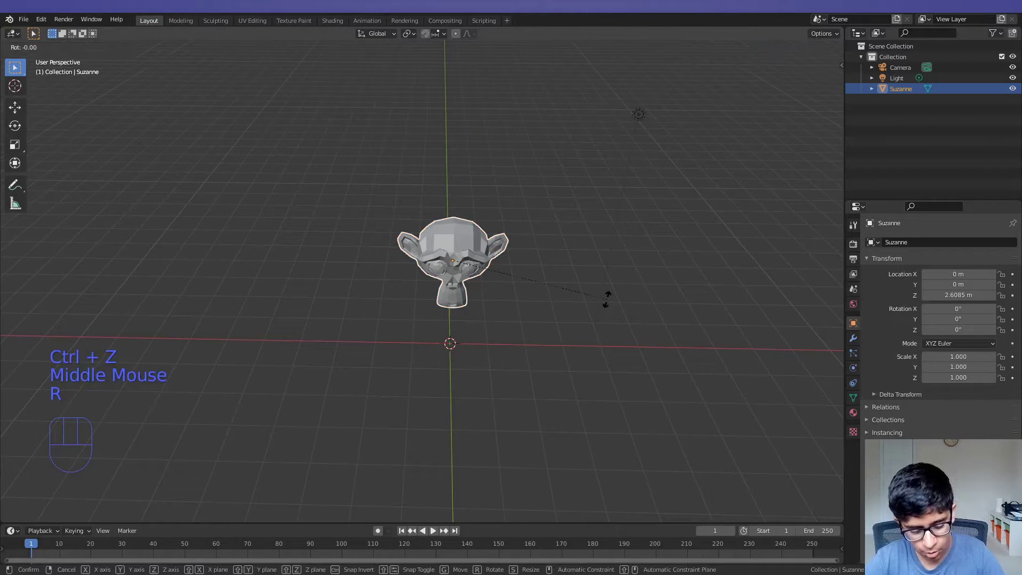
pyautogui.press('z')
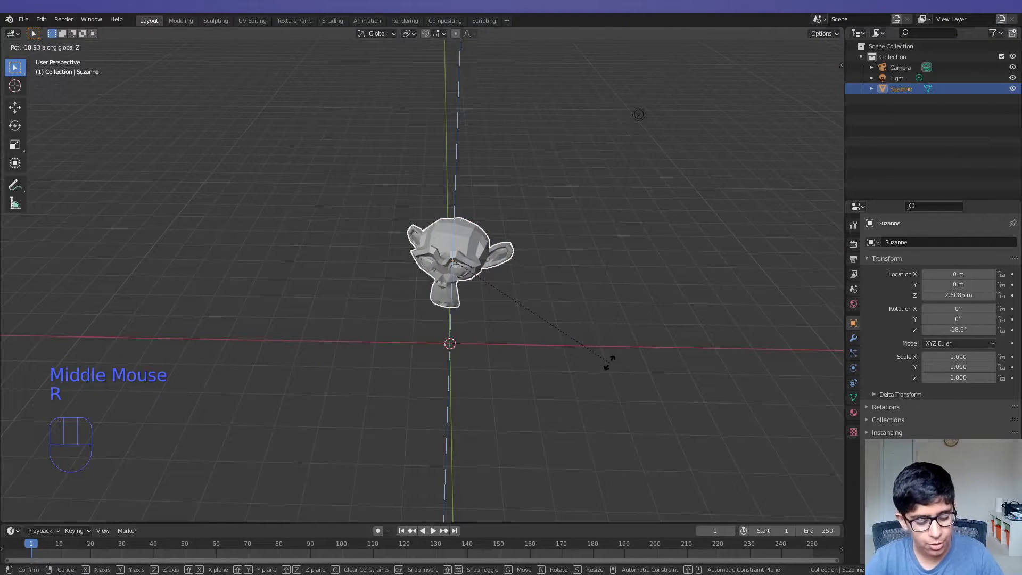
pyautogui.press('s')
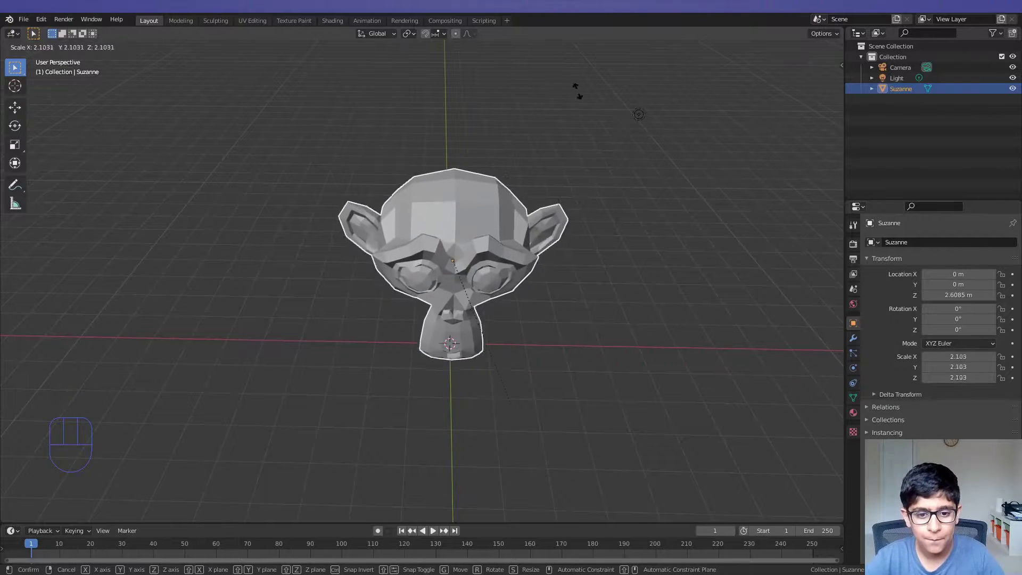
pyautogui.press('z')
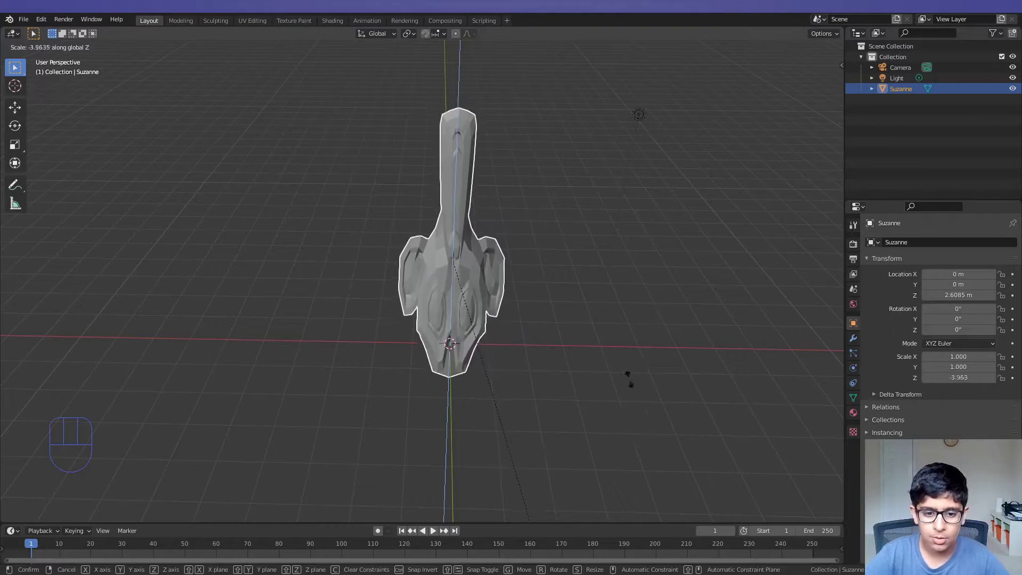
pyautogui.click(498, 103)
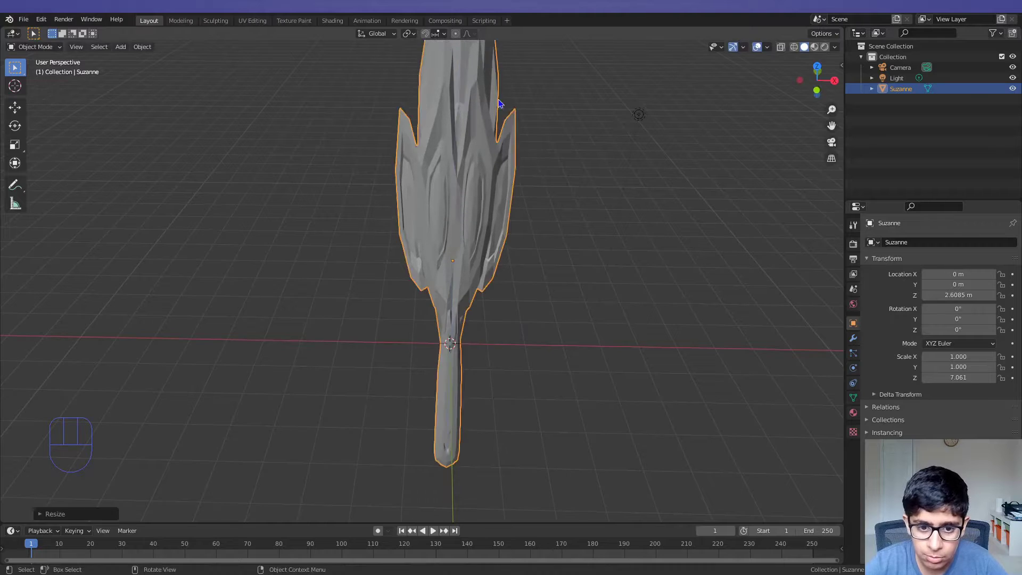
pyautogui.moveTo(499, 103); pyautogui.dragTo(25, 218, button='middle')
pyautogui.scroll(-3, 481, 192)
pyautogui.moveTo(320, 279); pyautogui.dragTo(323, 285, button='middle')
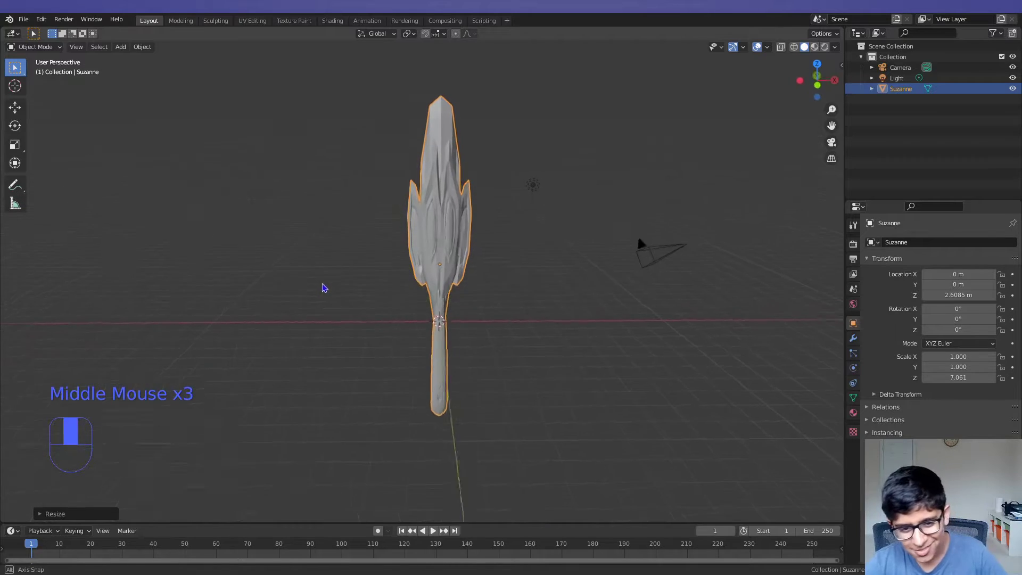
pyautogui.hotkey('ctrl', 'z')
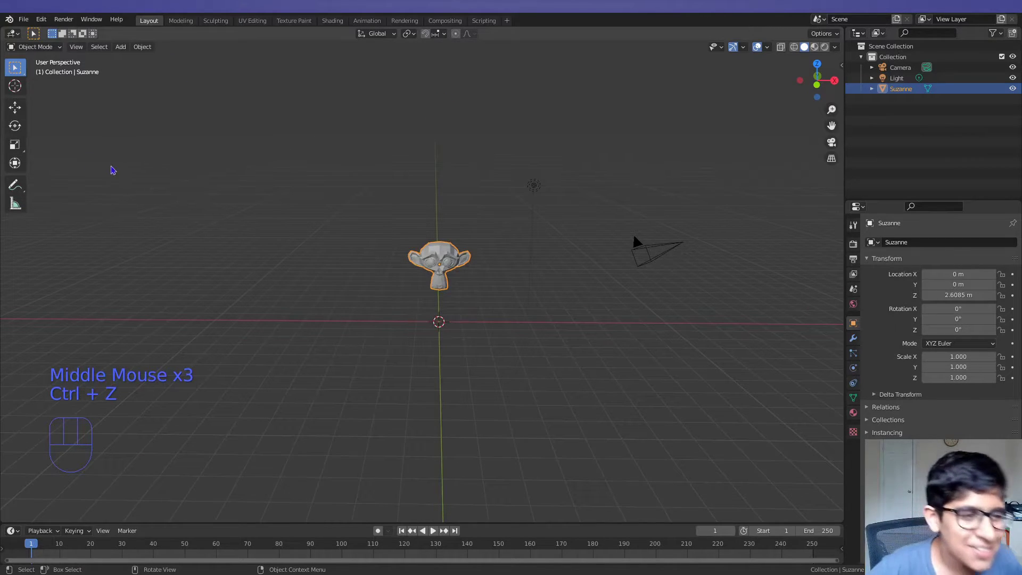
# Try rotating the monkey head with the Rotate tool's gizmo, trackball style and by its rings, cancelling each rotation
pyautogui.click(15, 126)
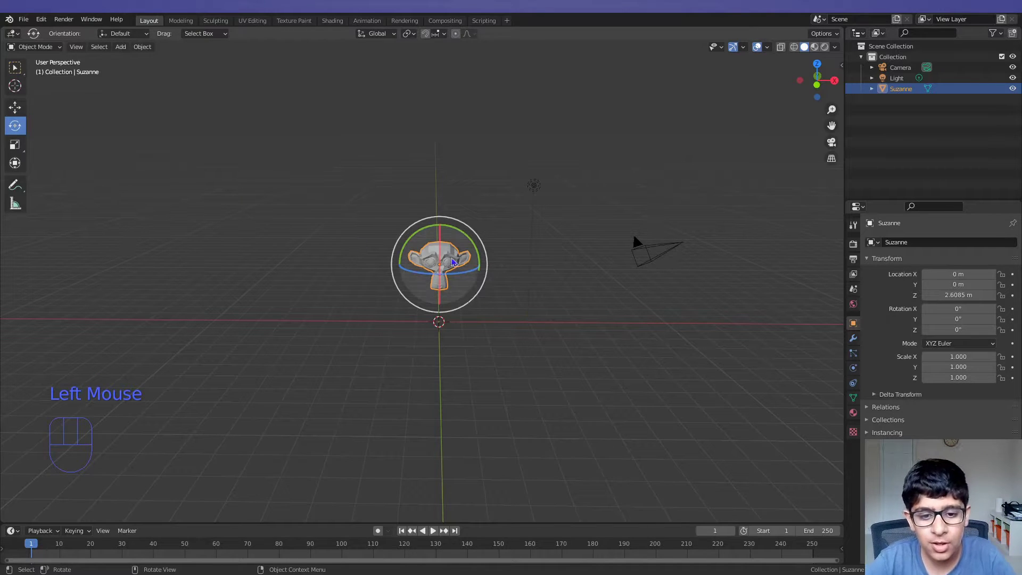
pyautogui.moveTo(463, 259); pyautogui.dragTo(242, 345)
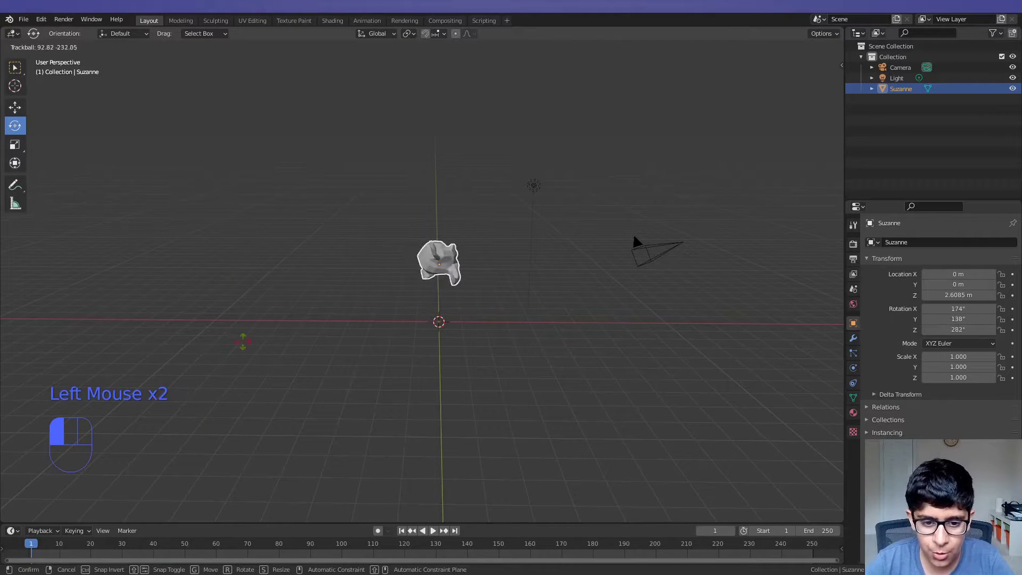
pyautogui.rightClick(244, 345)
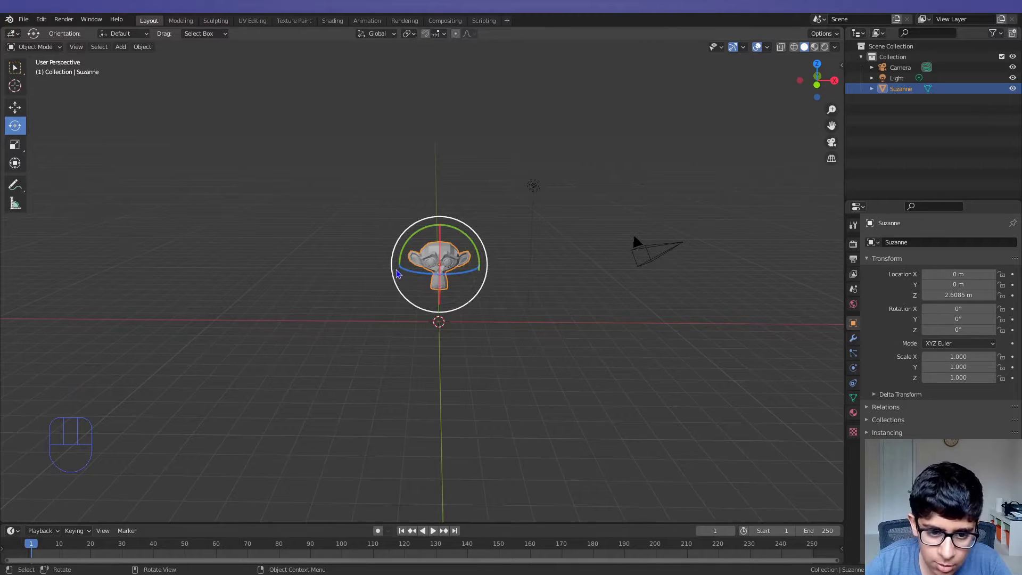
pyautogui.moveTo(393, 271); pyautogui.dragTo(432, 333)
pyautogui.rightClick(458, 281)
pyautogui.rightClick(431, 332)
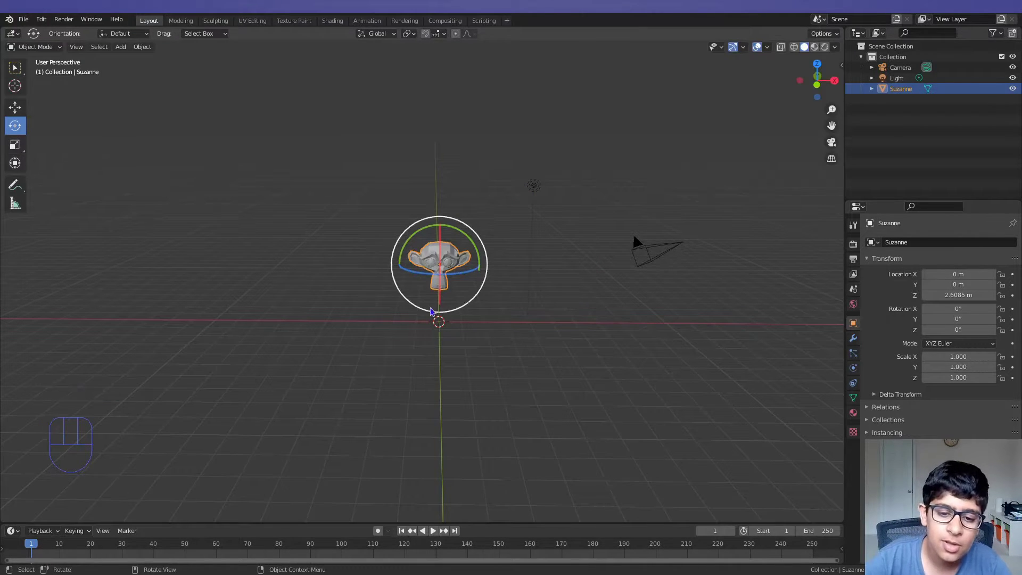
pyautogui.moveTo(423, 275); pyautogui.dragTo(342, 305)
pyautogui.rightClick(342, 305)
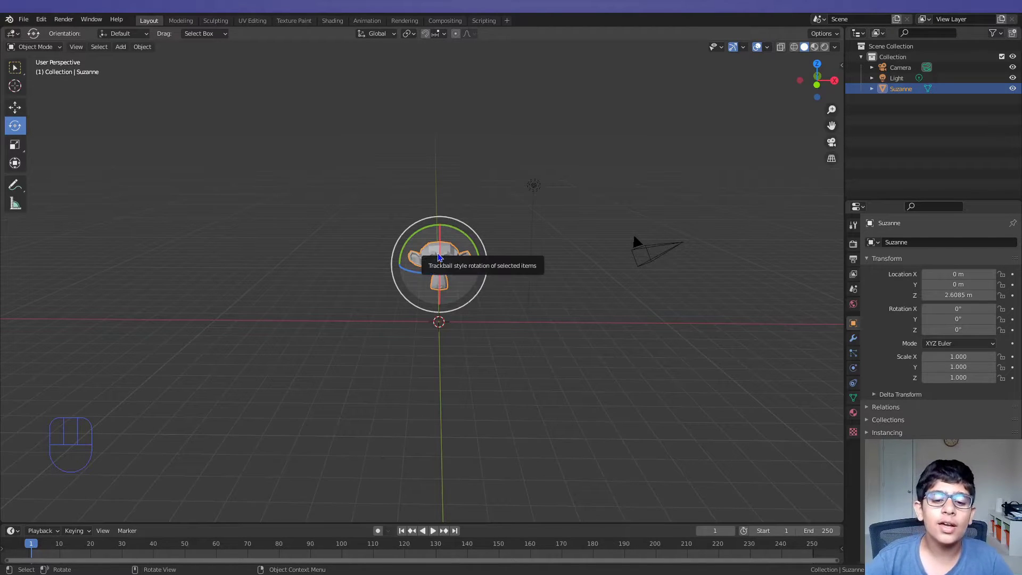
# Try resizing the monkey head with the Scale tool's gizmo in a front and a side view, cancelling each change
pyautogui.click(19, 146)
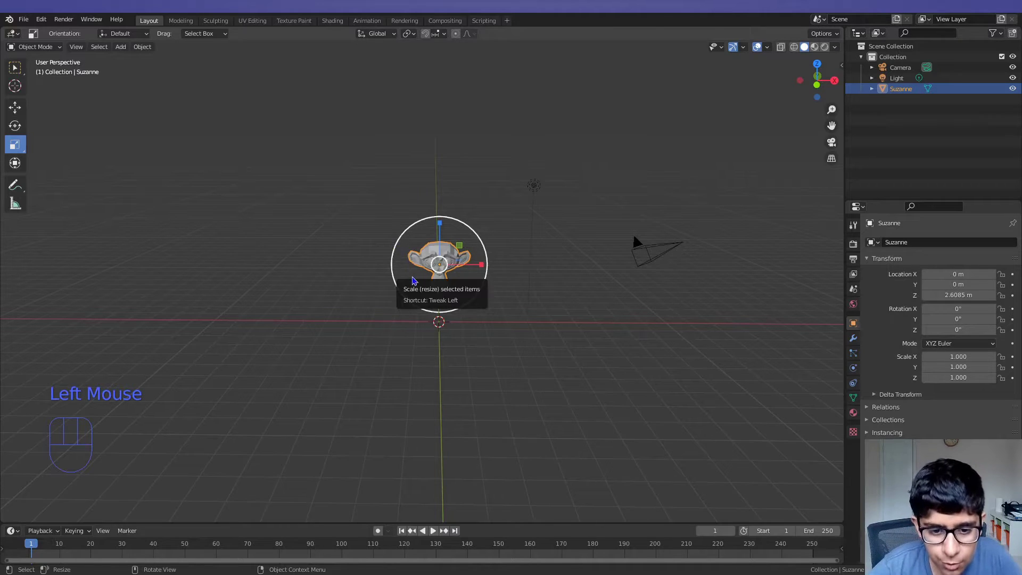
pyautogui.moveTo(412, 277)
pyautogui.mouseDown()
pyautogui.moveTo(425, 304)
pyautogui.moveTo(485, 324)
pyautogui.moveTo(475, 342)
pyautogui.moveTo(363, 253)
pyautogui.moveTo(201, 263)
pyautogui.moveTo(426, 287)
pyautogui.mouseUp()
pyautogui.rightClick(426, 287)
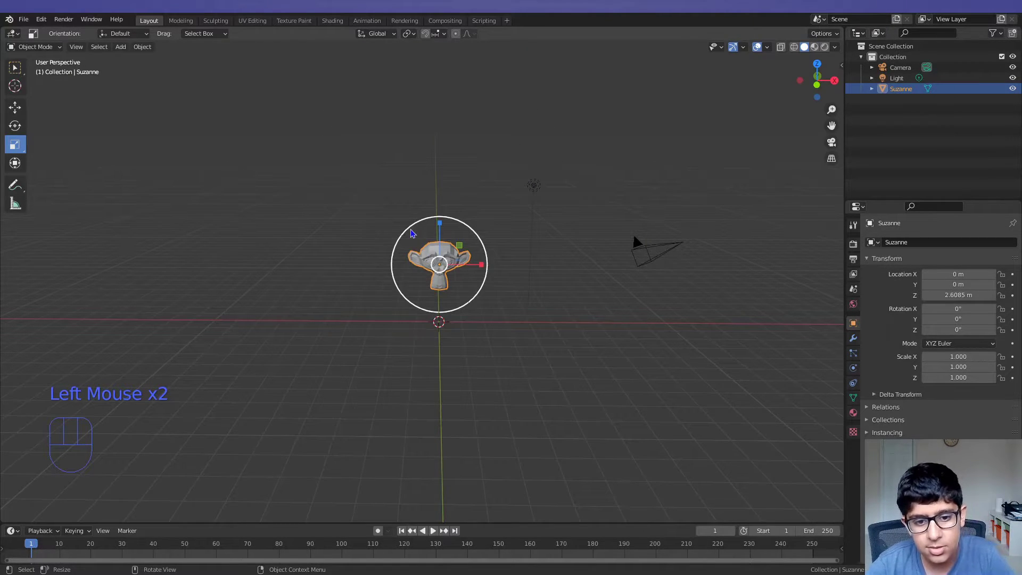
pyautogui.moveTo(409, 242); pyautogui.dragTo(342, 354)
pyautogui.rightClick(341, 353)
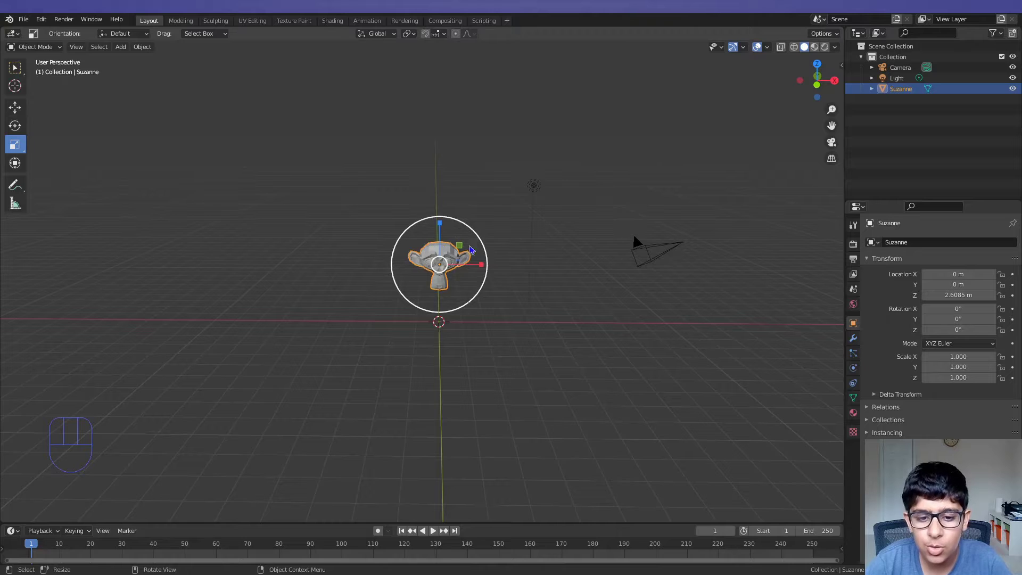
pyautogui.moveTo(440, 268); pyautogui.dragTo(335, 281, button='middle')
pyautogui.click(418, 274)
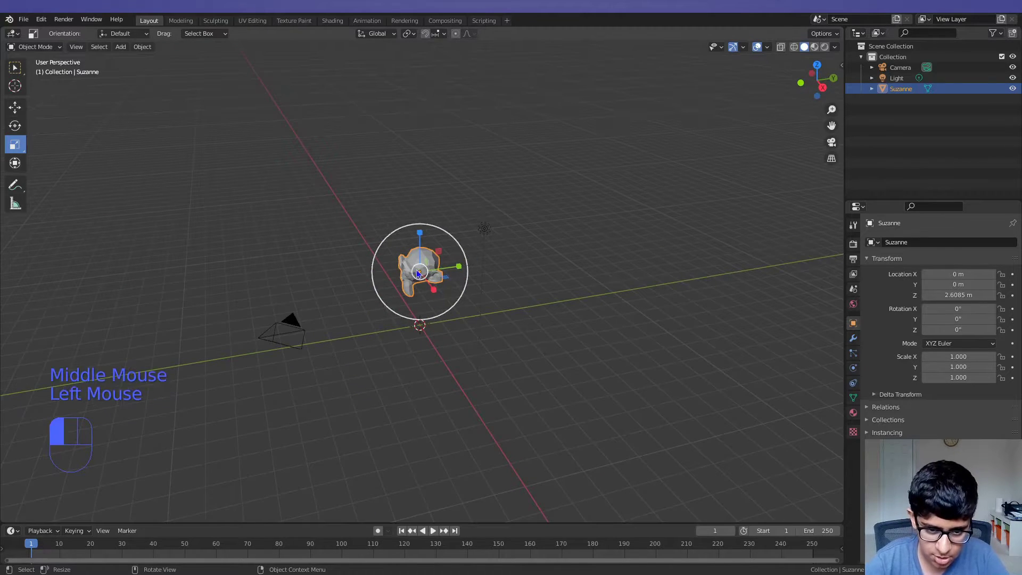
pyautogui.moveTo(418, 274); pyautogui.dragTo(434, 297)
pyautogui.rightClick(433, 297)
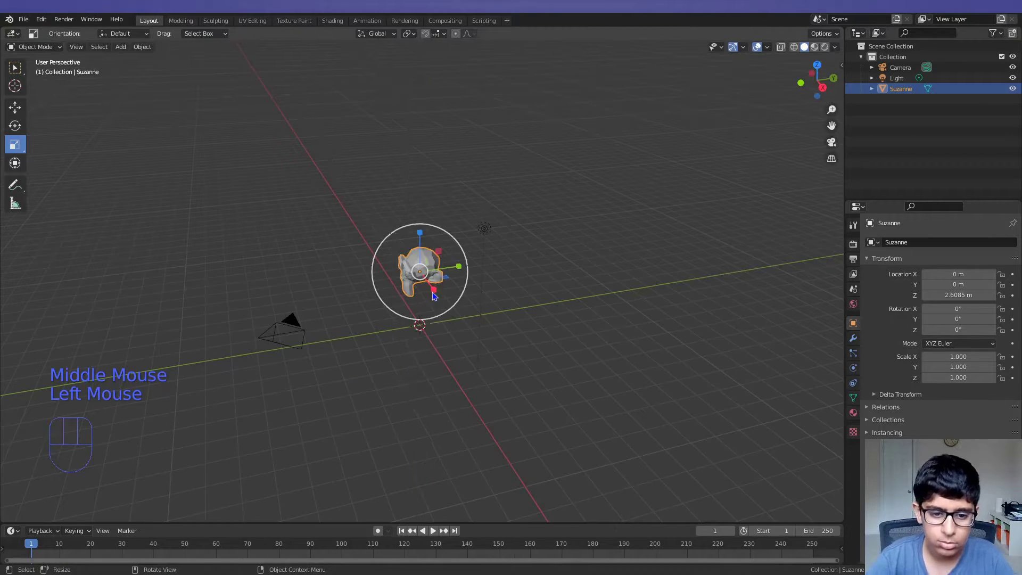
# Switch to the Transform tool and try adjusting the monkey head with its combined gizmo, cancelling the change
pyautogui.moveTo(487, 315); pyautogui.dragTo(146, 188, button='middle')
pyautogui.click(22, 168)
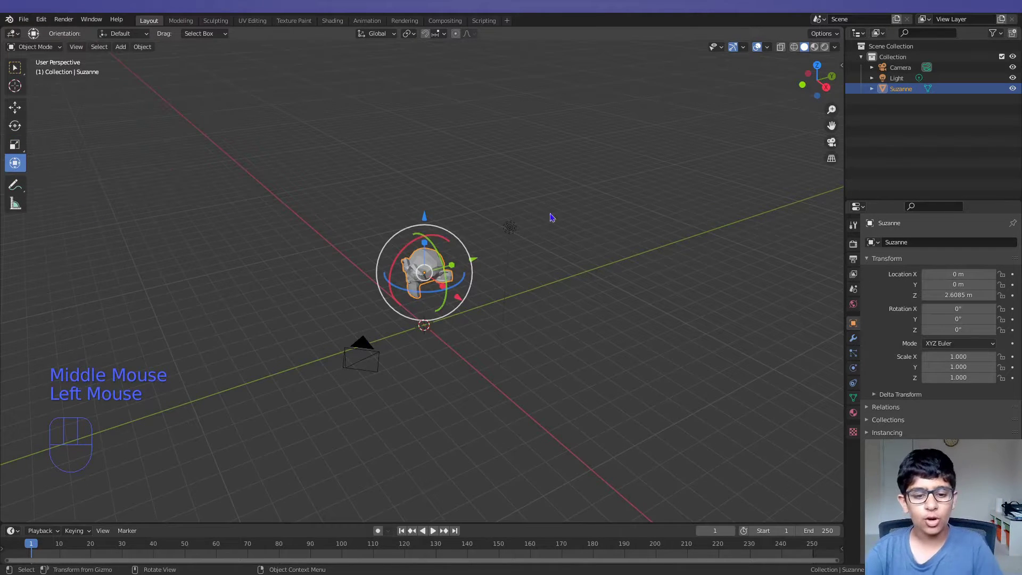
pyautogui.scroll(2, 548, 228)
pyautogui.moveTo(547, 235); pyautogui.dragTo(608, 232, button='middle')
pyautogui.moveTo(608, 232); pyautogui.dragTo(534, 242, button='middle')
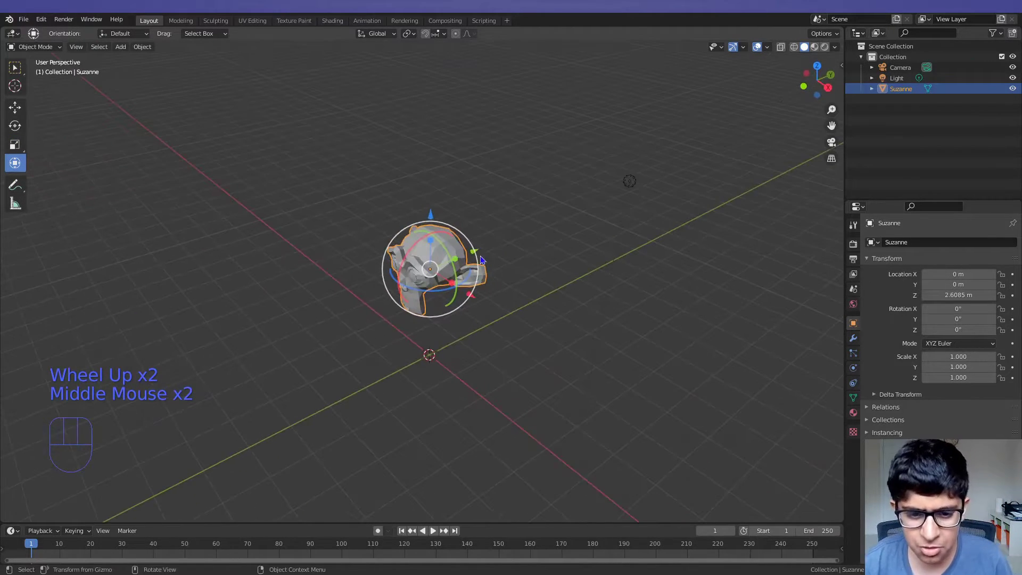
pyautogui.scroll(-2, 480, 257)
pyautogui.moveTo(459, 265); pyautogui.dragTo(445, 299)
pyautogui.rightClick(445, 299)
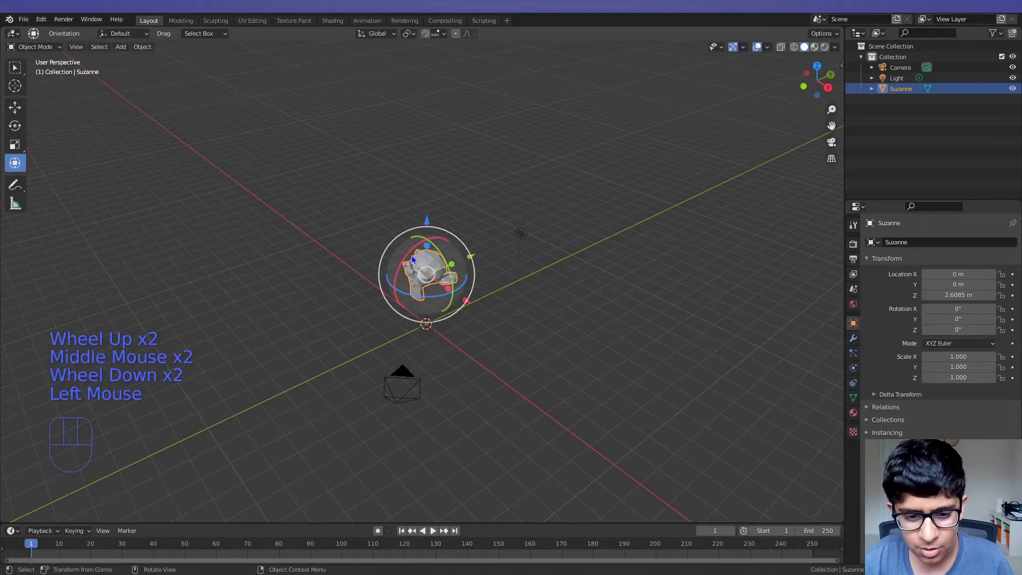
# Try adjusting the monkey head with the Transform gizmo's green Y handle and its outer rotation ring
pyautogui.moveTo(472, 254); pyautogui.dragTo(478, 312)
pyautogui.rightClick(477, 312)
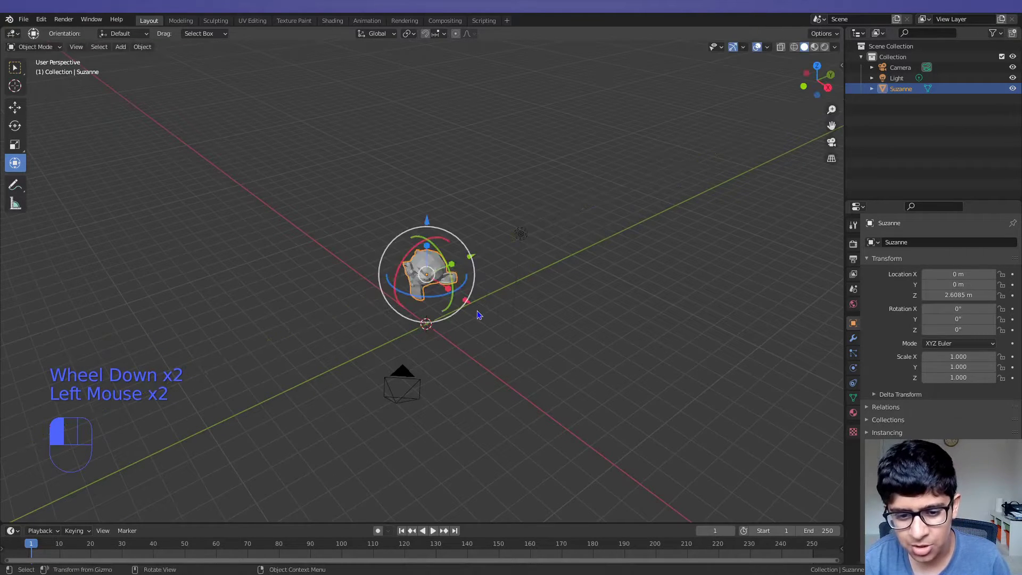
pyautogui.moveTo(395, 239); pyautogui.dragTo(395, 341)
pyautogui.rightClick(395, 341)
# Switch back to the Select Box tool and delete the monkey head from the scene
pyautogui.click(14, 67)
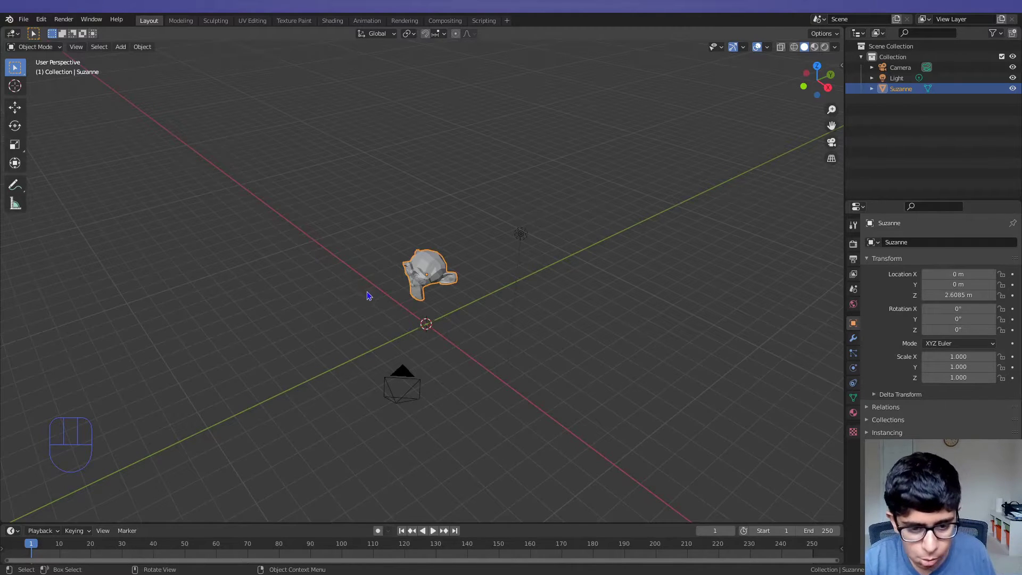
pyautogui.moveTo(367, 296); pyautogui.dragTo(476, 266, button='middle')
pyautogui.scroll(-2, 477, 266)
pyautogui.press('x')
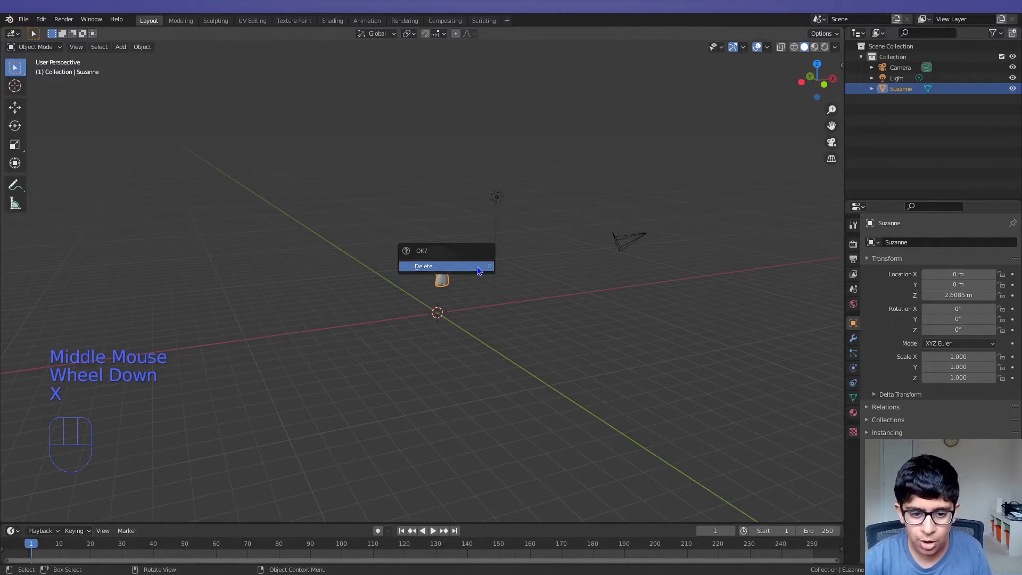
pyautogui.click(477, 266)
# Add a cylinder mesh at the world origin
pyautogui.scroll(4, 468, 282)
pyautogui.moveTo(466, 298); pyautogui.dragTo(421, 359, button='middle')
pyautogui.hotkey('shift', 'a')
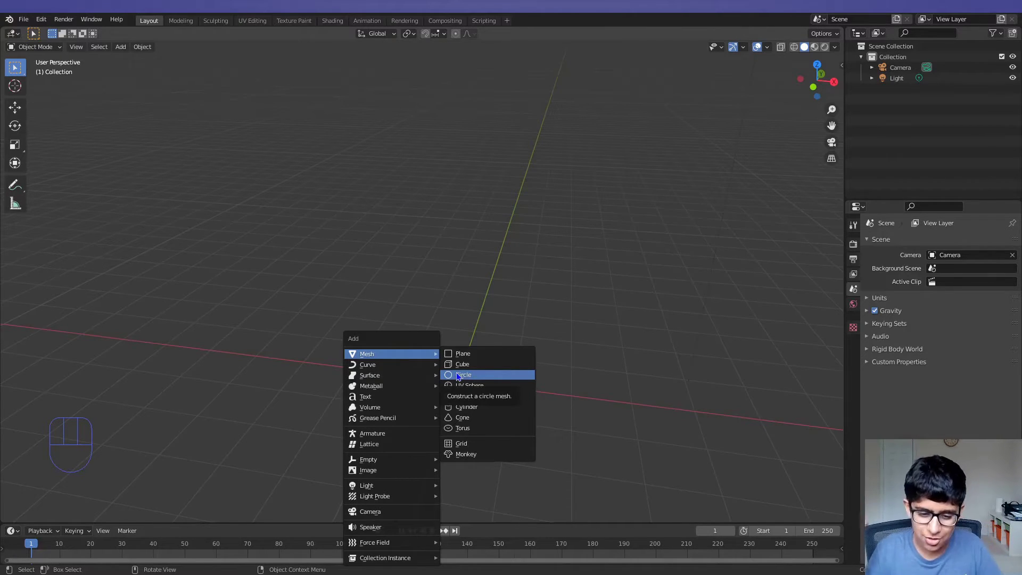
pyautogui.click(478, 408)
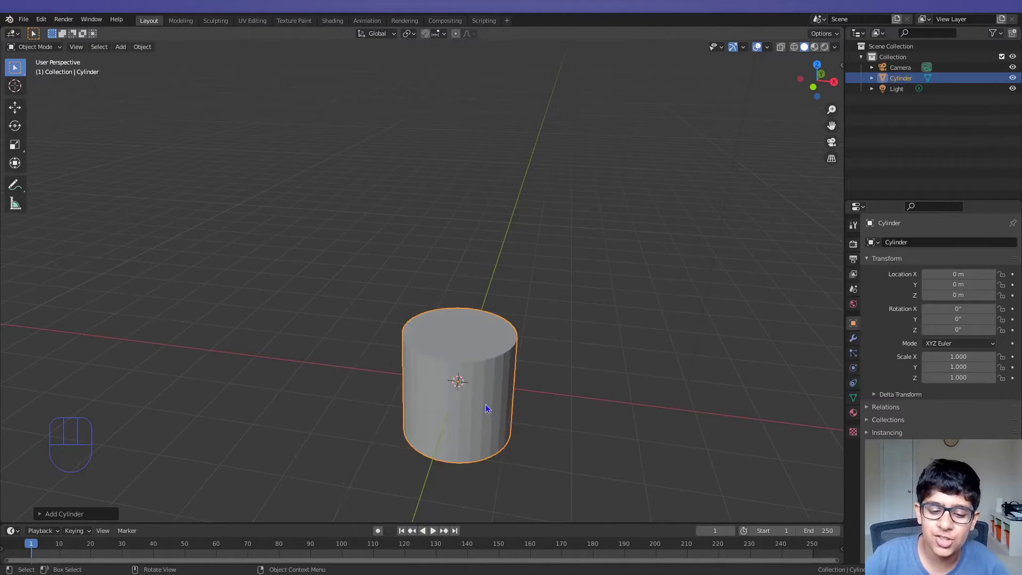
# Flatten the cylinder along the global Z axis to a scale of about 0.435
pyautogui.moveTo(485, 406); pyautogui.dragTo(535, 408, button='middle')
pyautogui.scroll(-1, 523, 388)
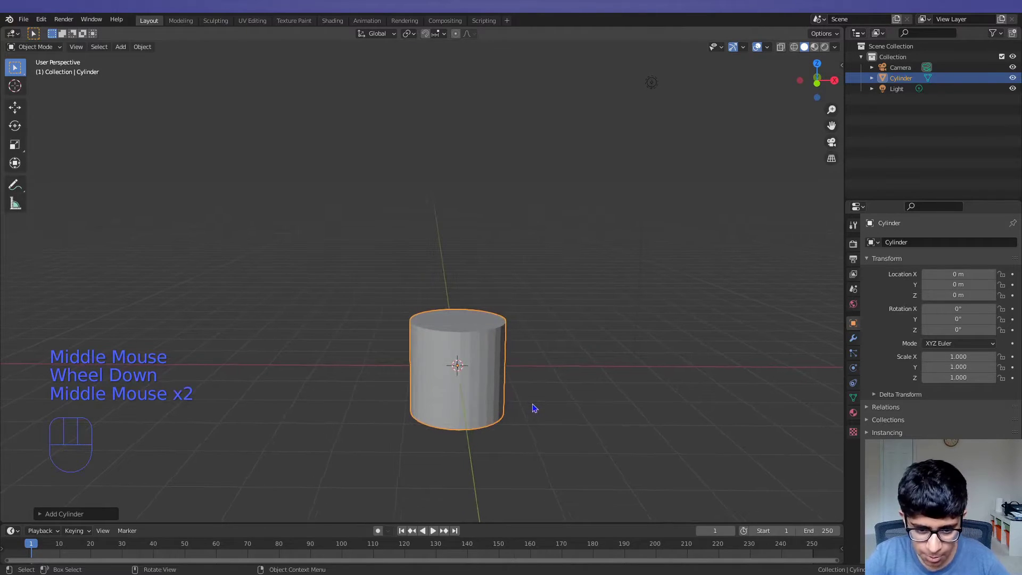
pyautogui.press('KP_Decimal')
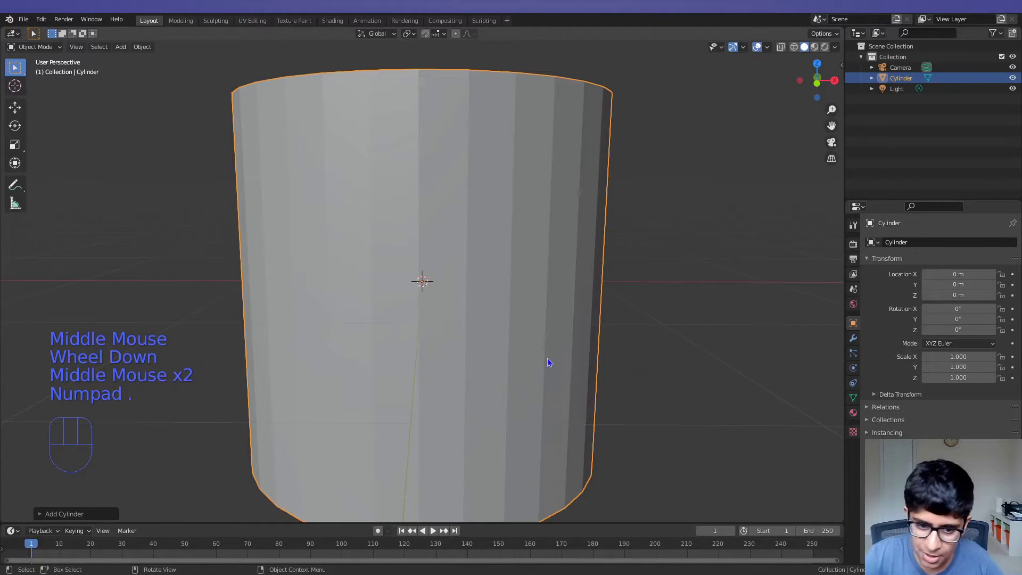
pyautogui.scroll(-4, 548, 361)
pyautogui.moveTo(550, 363)
pyautogui.mouseDown(button='middle')
pyautogui.moveTo(580, 349)
pyautogui.moveTo(552, 359)
pyautogui.moveTo(543, 380)
pyautogui.mouseUp(button='middle')
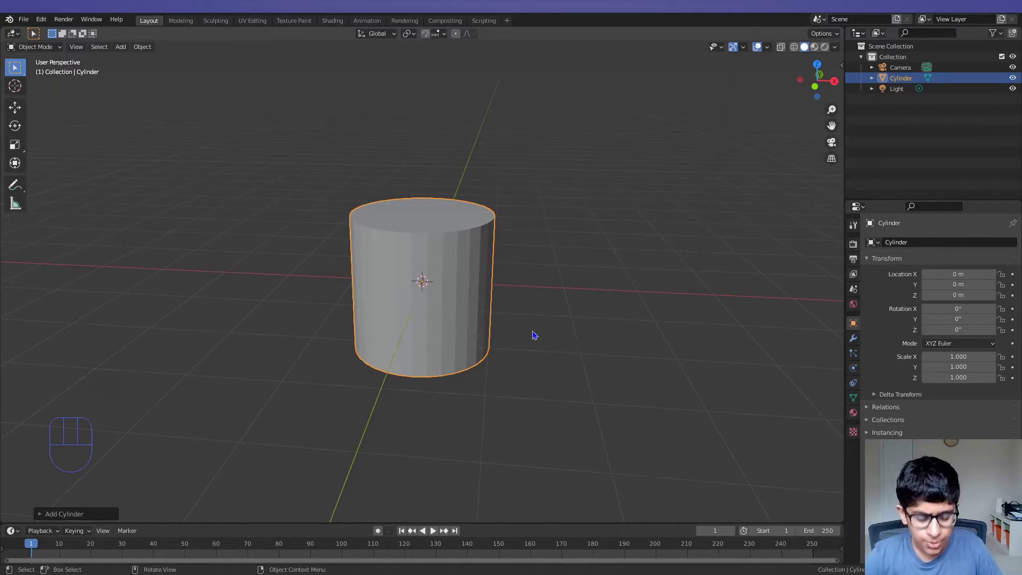
pyautogui.moveTo(534, 335); pyautogui.dragTo(498, 287, button='middle')
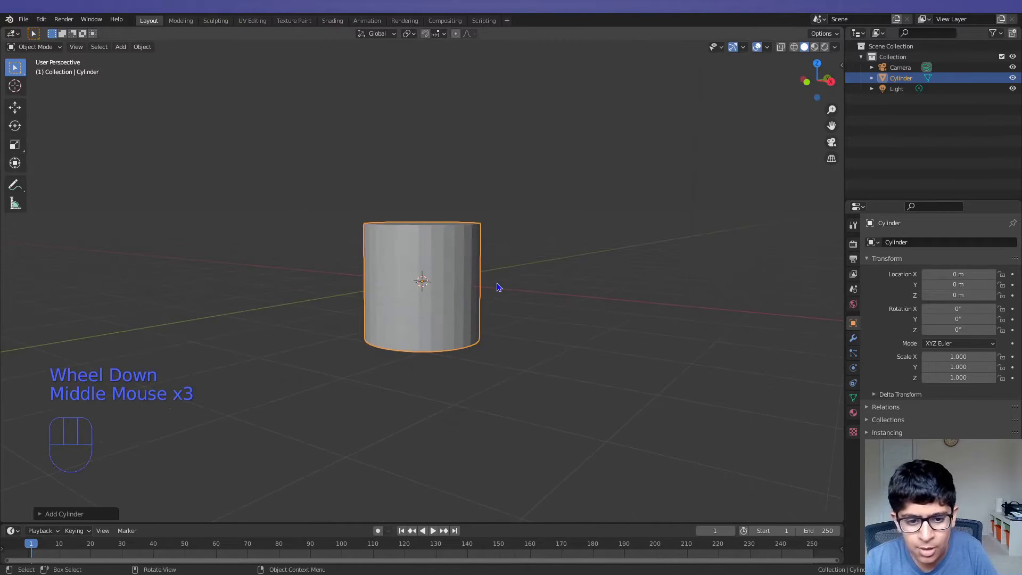
pyautogui.press('s')
pyautogui.press('z')
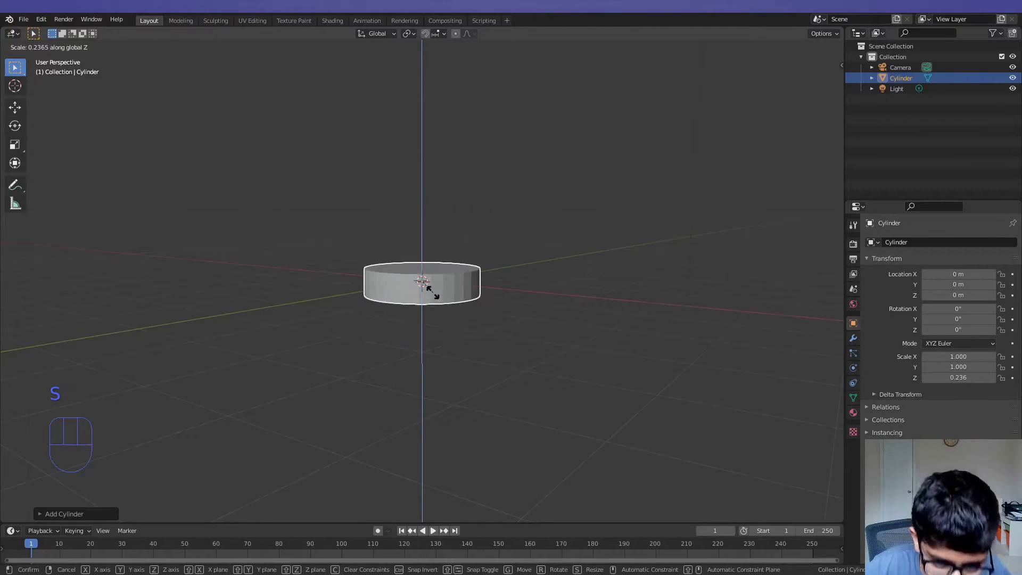
pyautogui.click(450, 297)
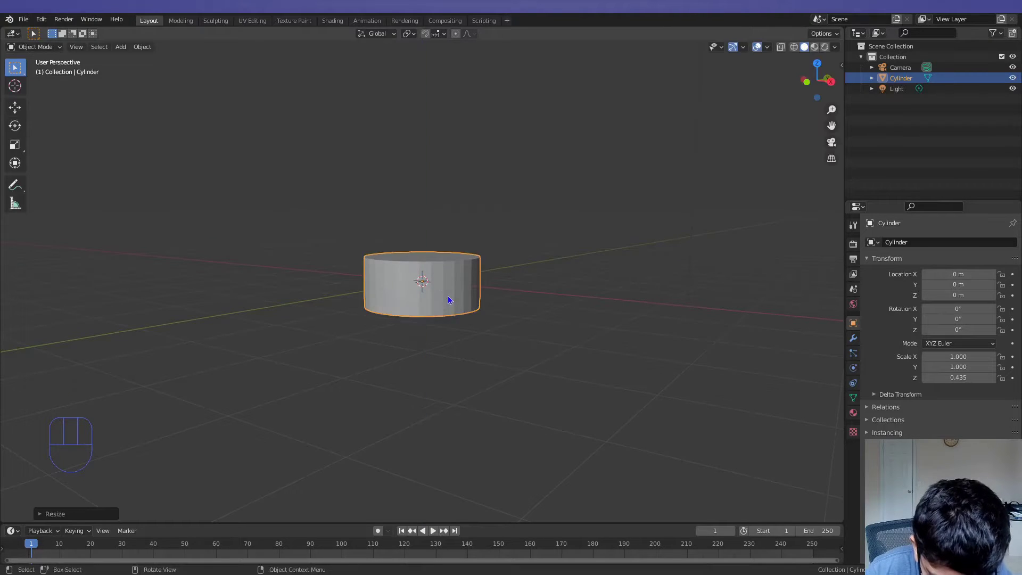
# Flatten the cylinder a little more along Z, to a scale of about 0.389
pyautogui.moveTo(449, 299); pyautogui.dragTo(533, 360, button='middle')
pyautogui.press('s')
pyautogui.press('z')
pyautogui.click(557, 310)
# Add a circle mesh, move it freely away from the cylinder, and undo both the move and the addition
pyautogui.scroll(-1, 550, 323)
pyautogui.scroll(-2, 531, 360)
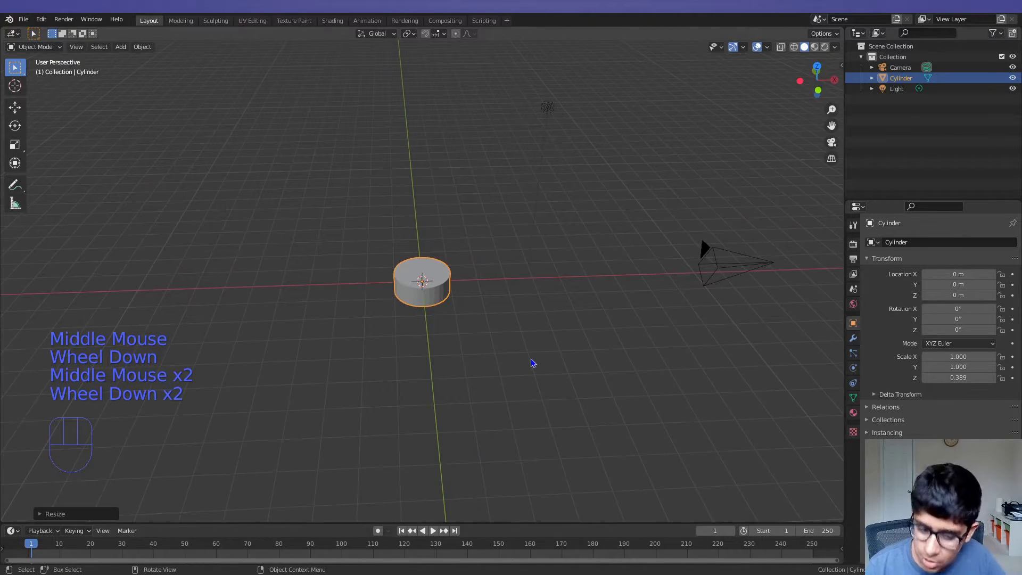
pyautogui.hotkey('shift', 'a')
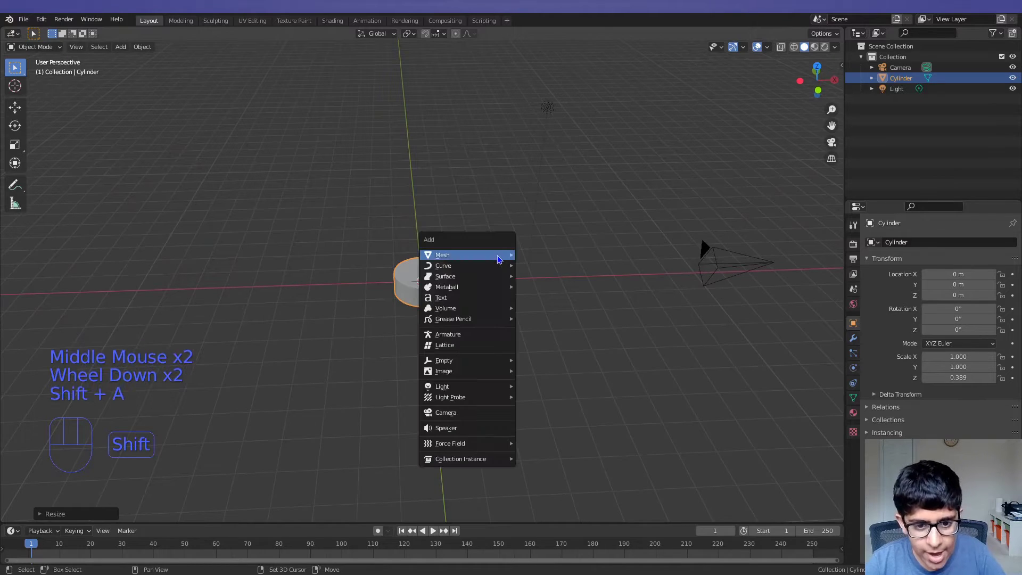
pyautogui.moveTo(499, 259)
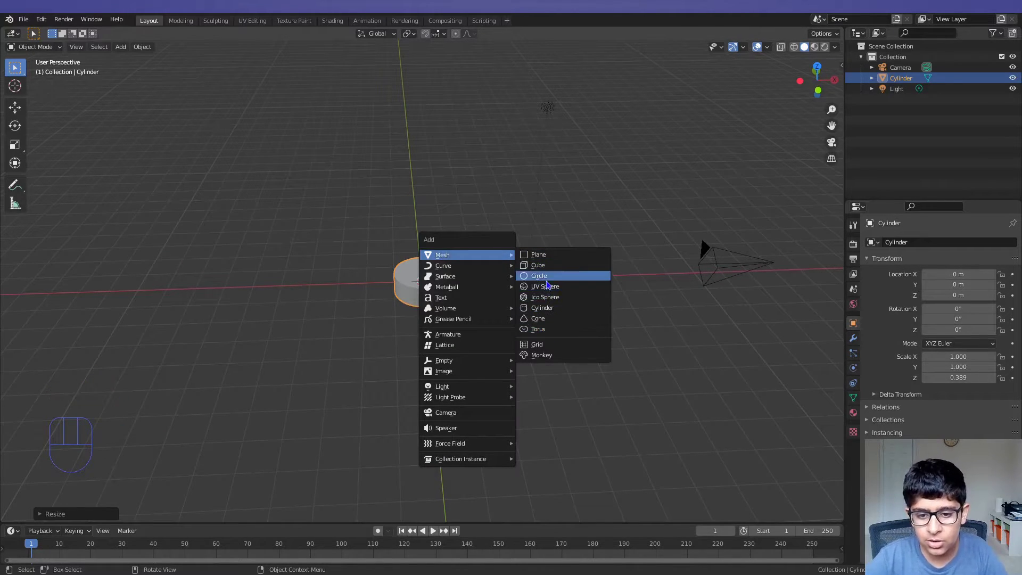
pyautogui.click(535, 277)
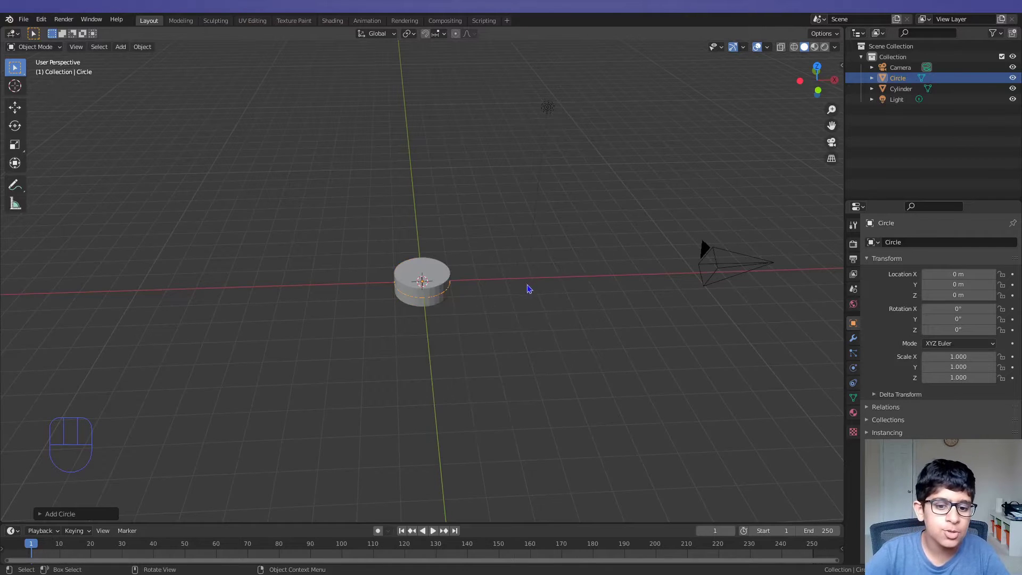
pyautogui.moveTo(529, 290); pyautogui.dragTo(521, 318, button='middle')
pyautogui.press('g')
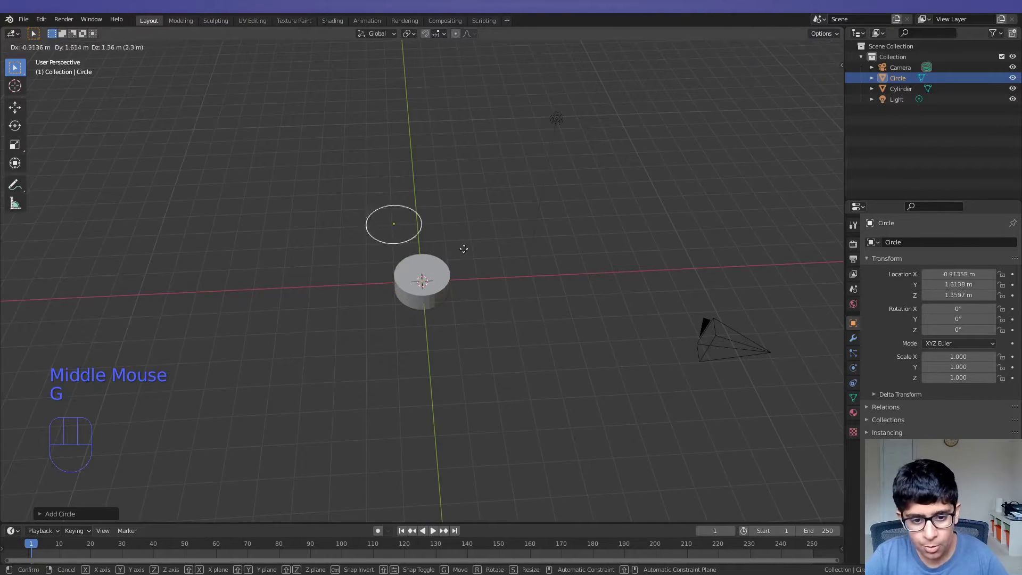
pyautogui.click(500, 222)
pyautogui.moveTo(500, 222); pyautogui.dragTo(519, 205, button='middle')
pyautogui.hotkey('ctrl', 'z')
pyautogui.hotkey('ctrl', 'z')
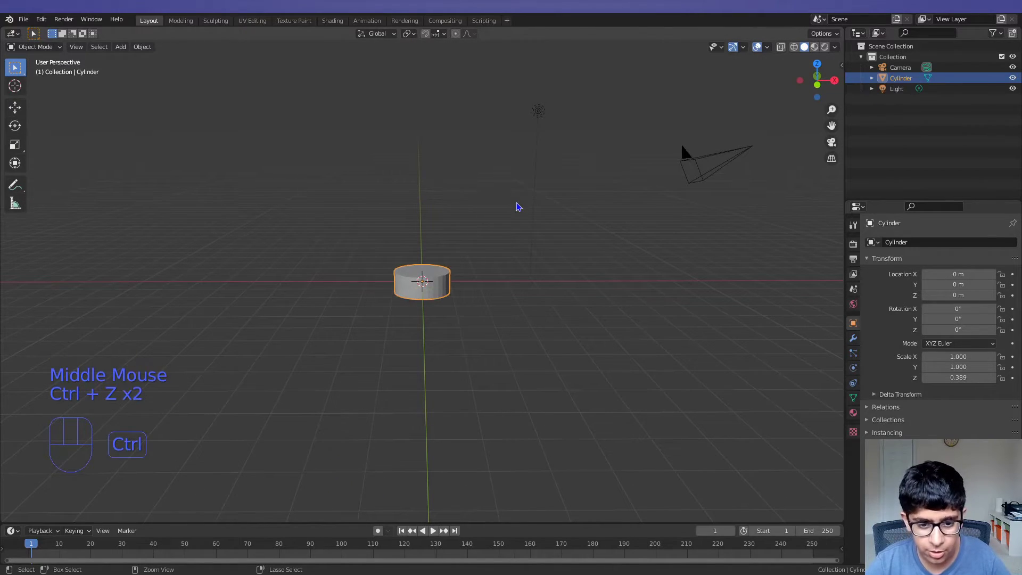
# Add an ico sphere mesh at the origin and delete it again
pyautogui.hotkey('shift', 'a')
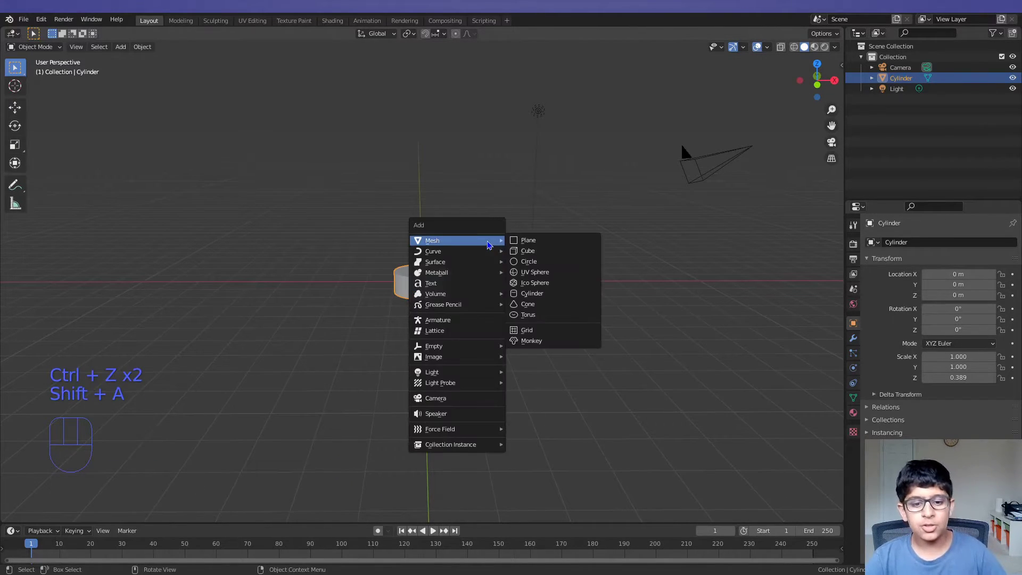
pyautogui.click(535, 283)
pyautogui.scroll(2, 503, 311)
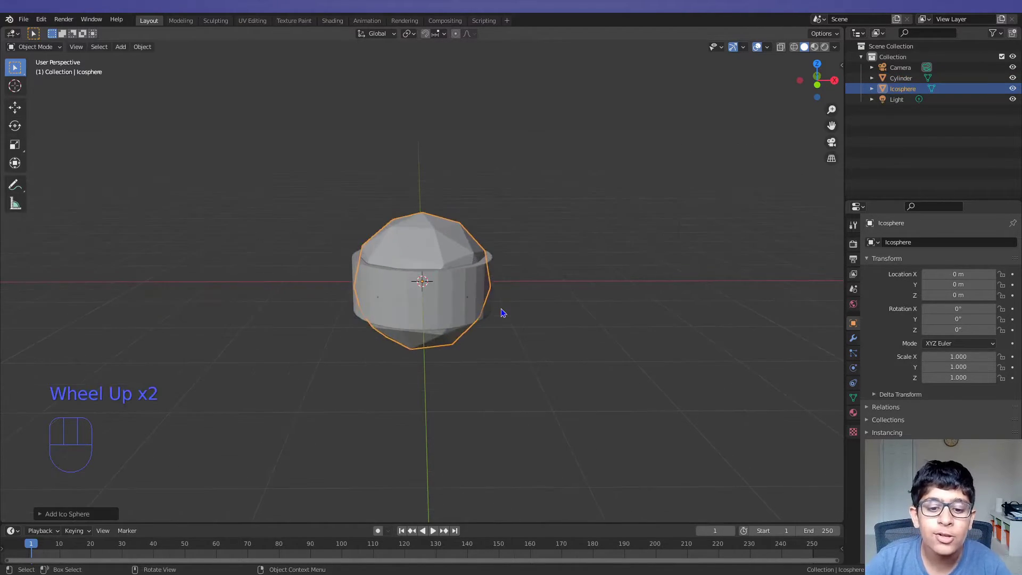
pyautogui.moveTo(503, 311); pyautogui.dragTo(510, 317, button='middle')
pyautogui.press('x')
pyautogui.click(511, 318)
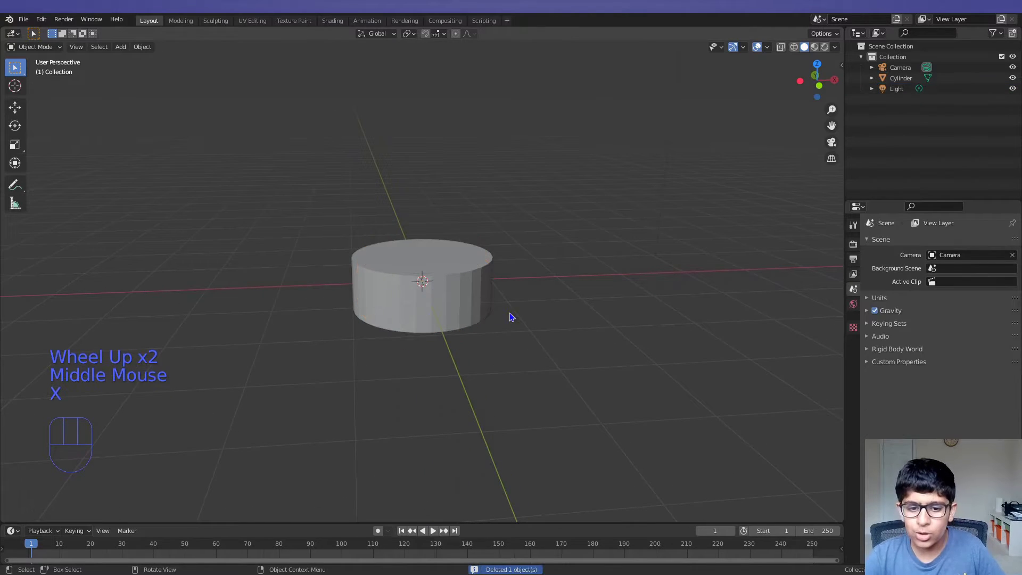
# Add a UV sphere at the origin and scale it down uniformly to about 0.828
pyautogui.hotkey('shift', 'a')
pyautogui.moveTo(511, 318)
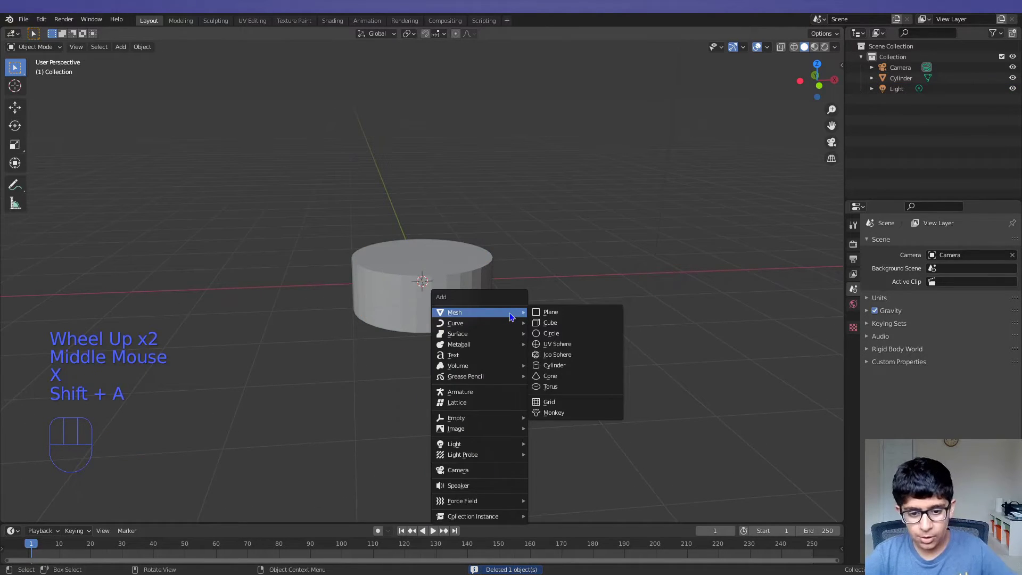
pyautogui.click(584, 346)
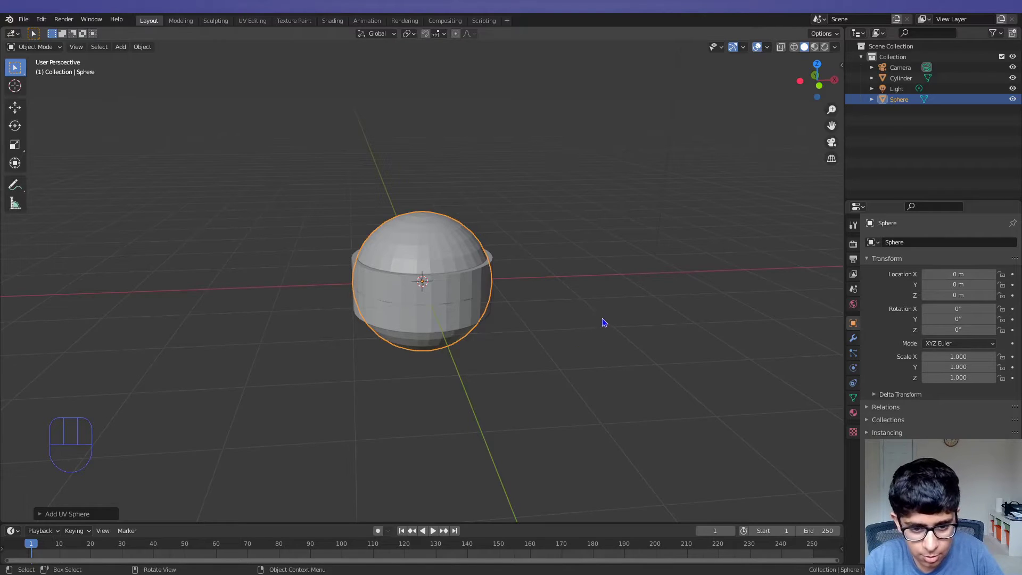
pyautogui.press('s')
# Raise the sphere along Z to about 0.656 m and enlarge it uniformly to a scale of about 0.902
pyautogui.moveTo(531, 334); pyautogui.dragTo(523, 333, button='middle')
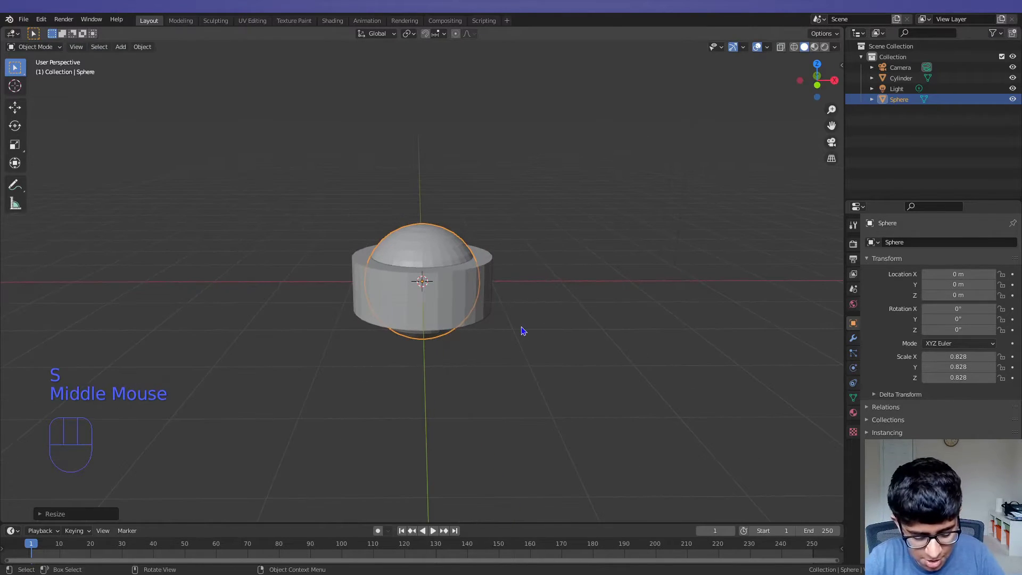
pyautogui.press('g')
pyautogui.press('z')
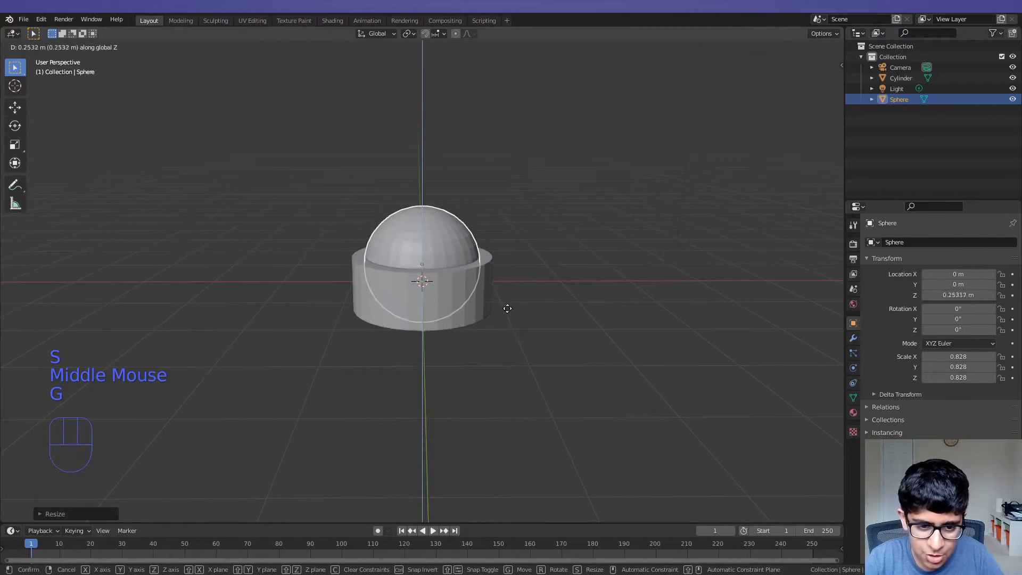
pyautogui.click(496, 286)
pyautogui.press('s')
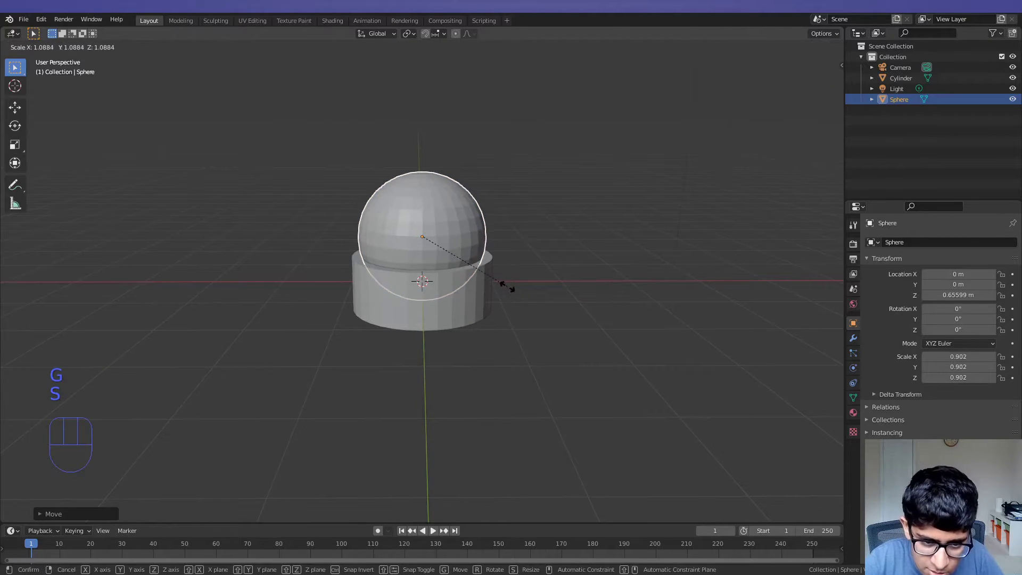
pyautogui.click(507, 289)
# Lift the sphere along Z to about 0.921 m and enlarge it uniformly to a scale of about 1.021
pyautogui.moveTo(506, 289); pyautogui.dragTo(539, 290, button='middle')
pyautogui.press('g')
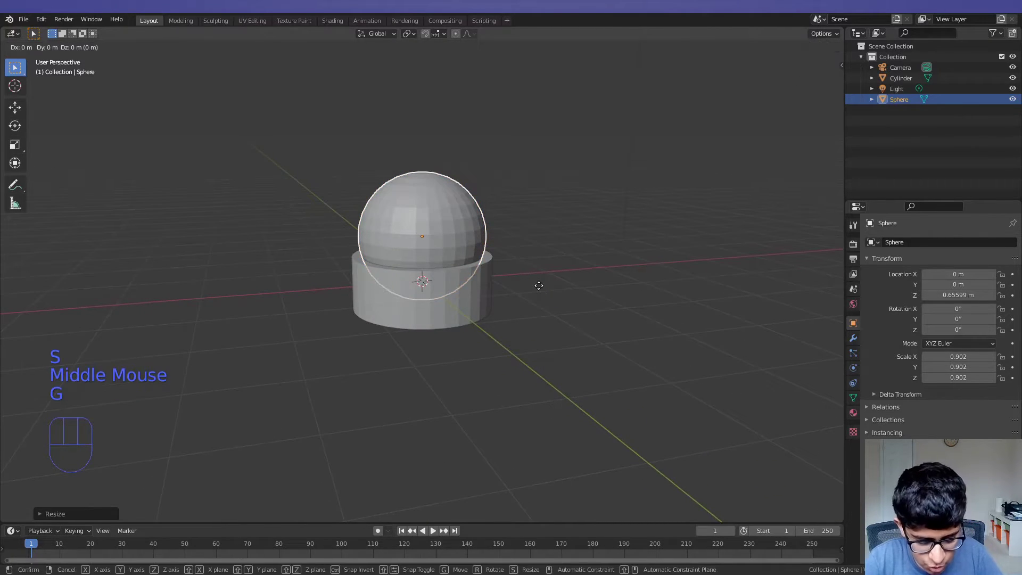
pyautogui.press('z')
pyautogui.click(536, 268)
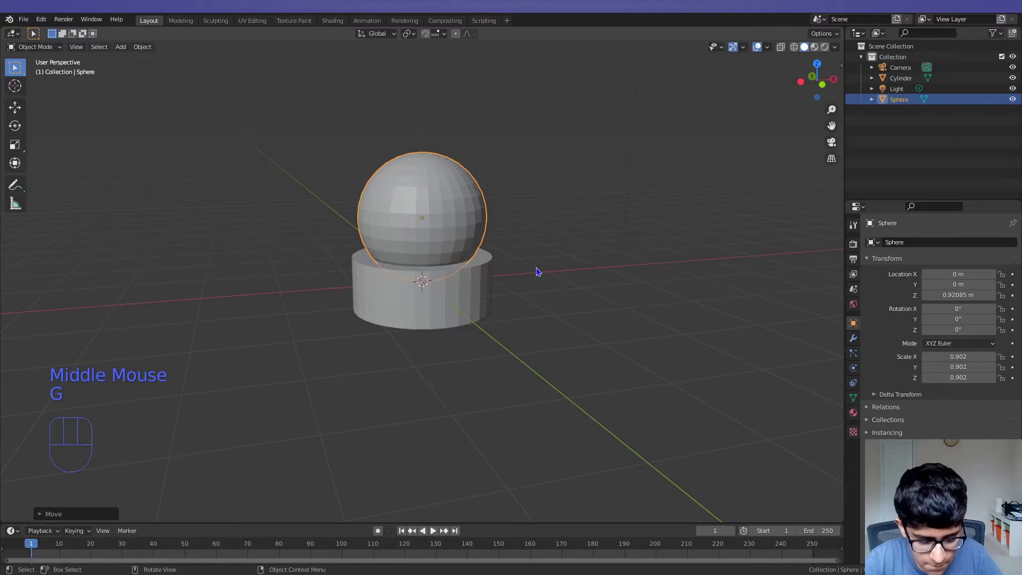
pyautogui.press('s')
pyautogui.click(551, 269)
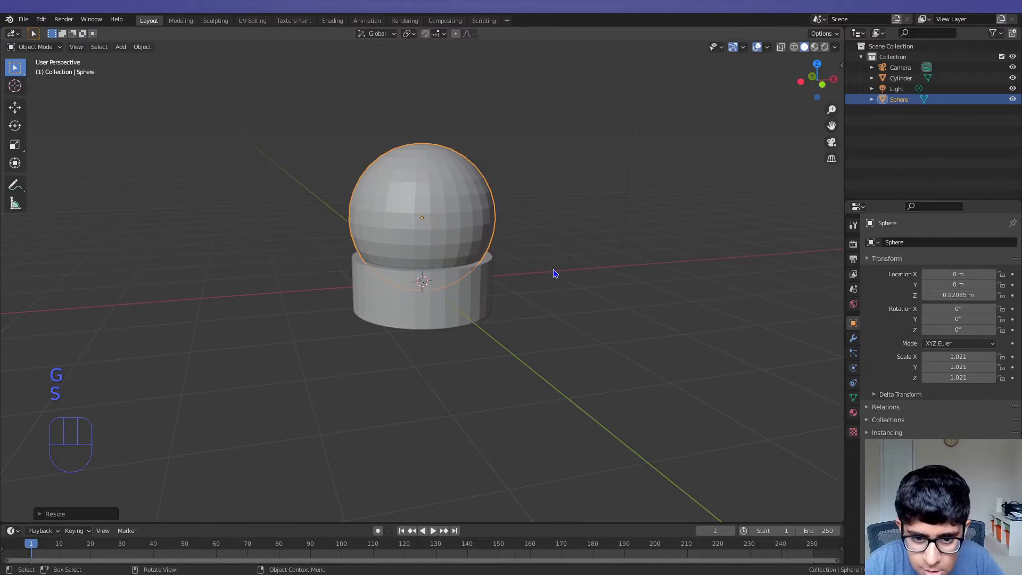
# Reselect the sphere above the cylinder and shrink it uniformly to a scale of about 0.851
pyautogui.moveTo(552, 272); pyautogui.dragTo(516, 296, button='middle')
pyautogui.scroll(1, 579, 280)
pyautogui.scroll(-4, 579, 281)
pyautogui.scroll(4, 579, 280)
pyautogui.scroll(-2, 579, 280)
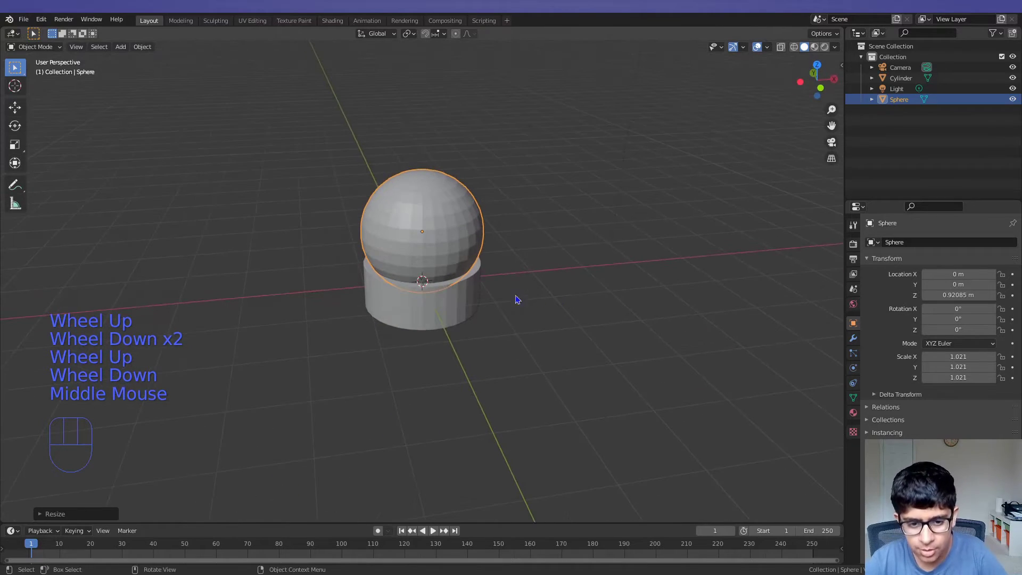
pyautogui.click(425, 302)
pyautogui.click(430, 243)
pyautogui.press('s')
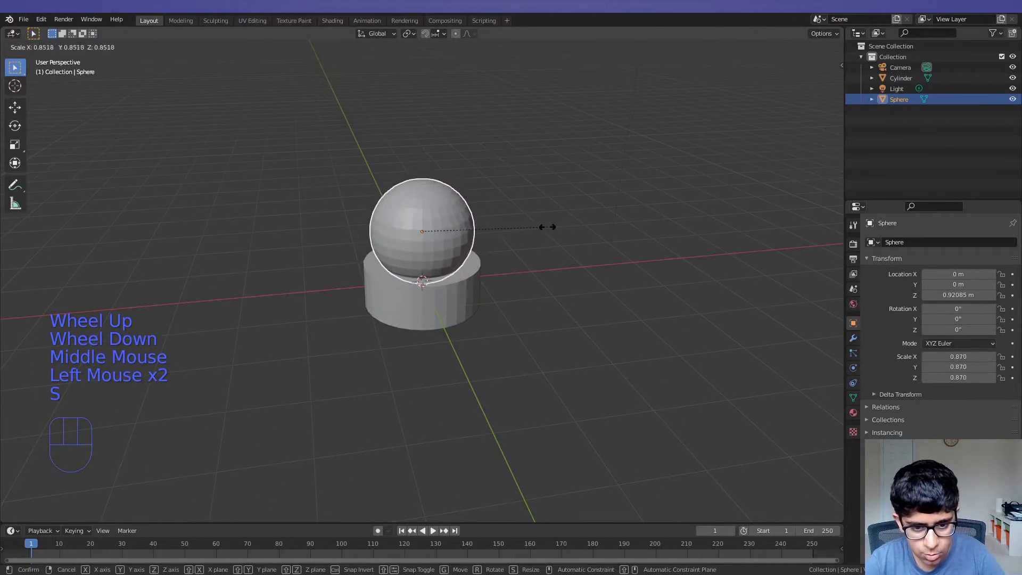
pyautogui.click(546, 232)
# Lower the sphere along Z to about 0.797 m and enlarge it uniformly to a scale of about 0.942
pyautogui.press('g')
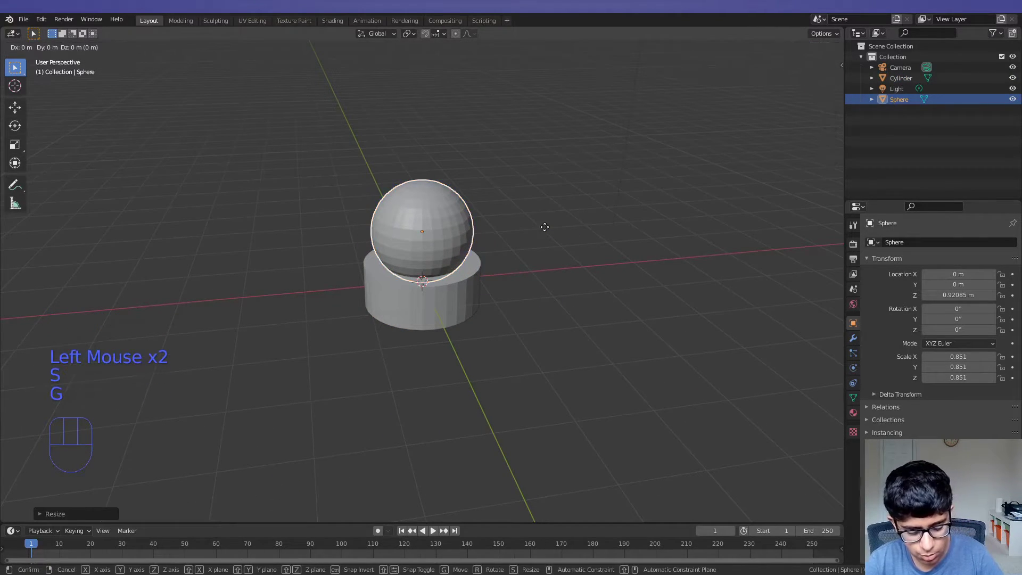
pyautogui.click(549, 238)
pyautogui.moveTo(548, 238); pyautogui.dragTo(572, 229, button='middle')
pyautogui.press('s')
pyautogui.click(548, 232)
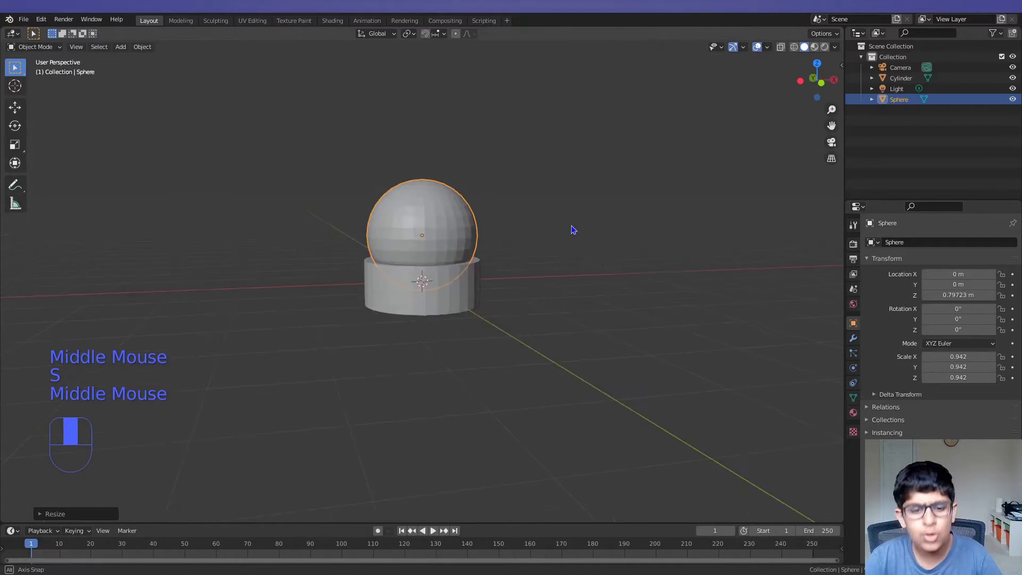
pyautogui.scroll(1, 574, 224)
pyautogui.scroll(-1, 530, 268)
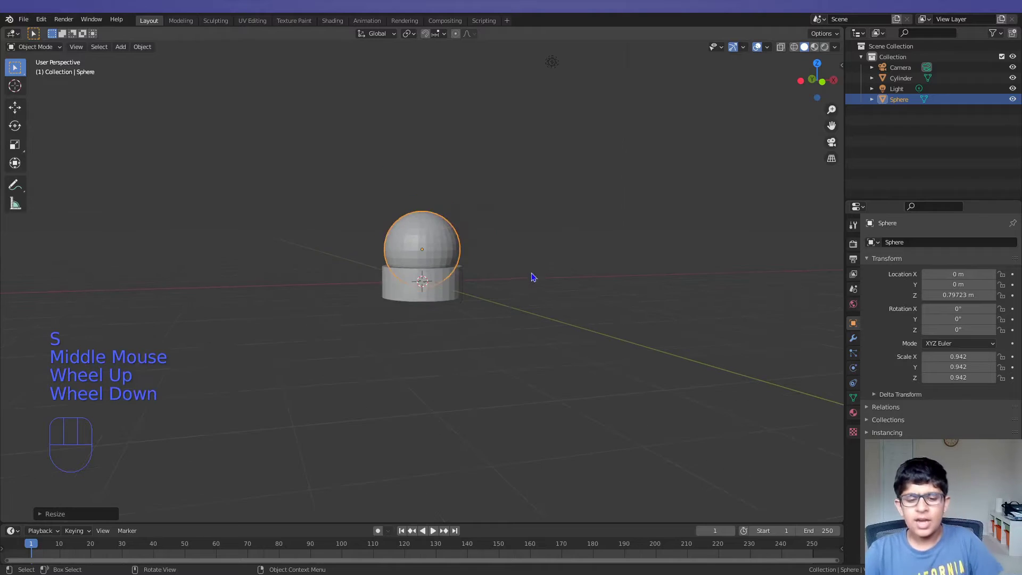
pyautogui.scroll(2, 543, 272)
pyautogui.scroll(-2, 559, 274)
pyautogui.scroll(1, 628, 287)
pyautogui.scroll(-1, 596, 290)
# Add a monkey mesh at the origin and raise it along Z to about 0.961 m
pyautogui.moveTo(593, 291); pyautogui.dragTo(542, 334, button='middle')
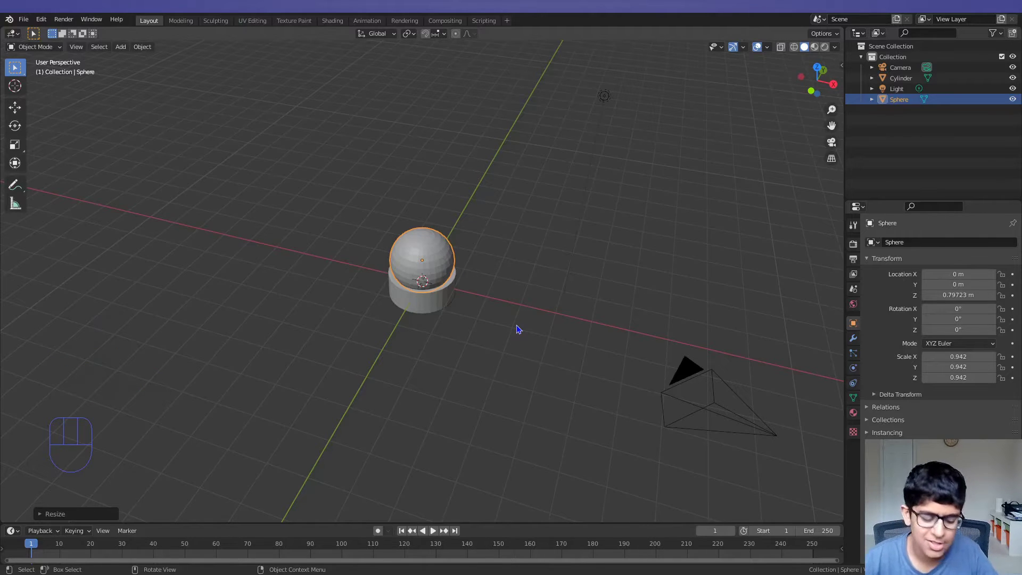
pyautogui.hotkey('shift', 'a')
pyautogui.moveTo(517, 329)
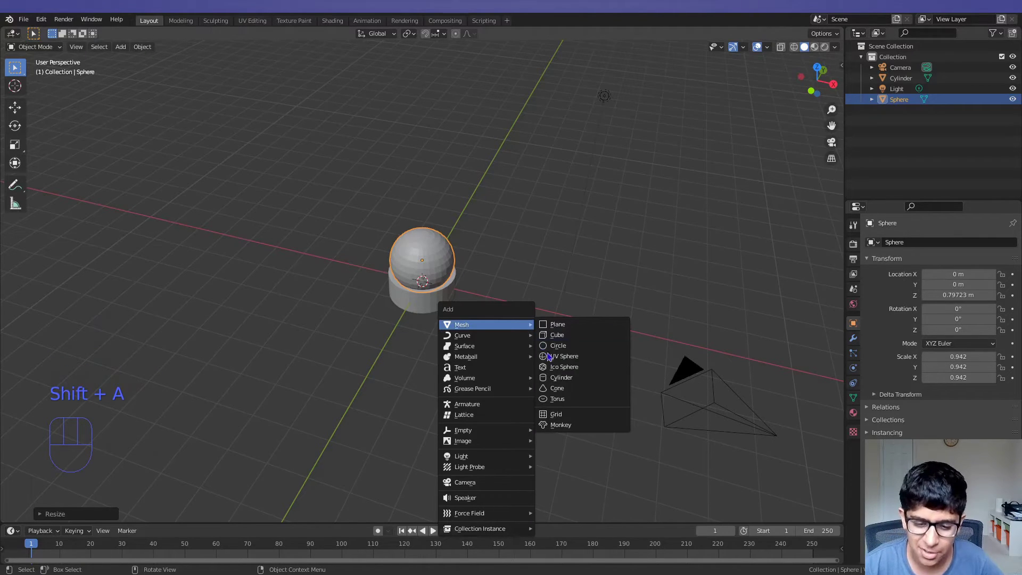
pyautogui.click(564, 424)
pyautogui.moveTo(484, 369); pyautogui.dragTo(511, 325, button='middle')
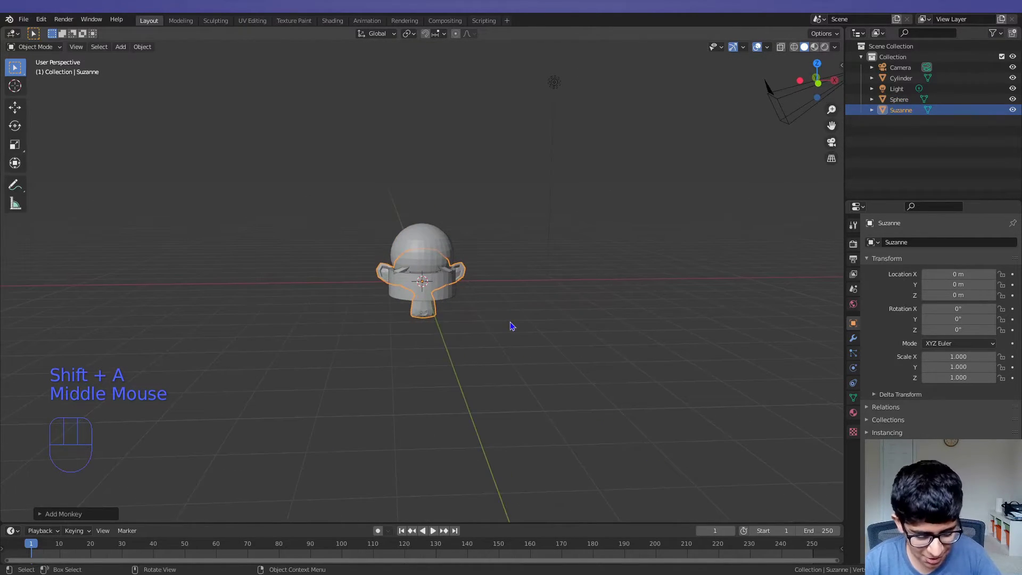
pyautogui.press('g')
pyautogui.press('z')
pyautogui.click(516, 294)
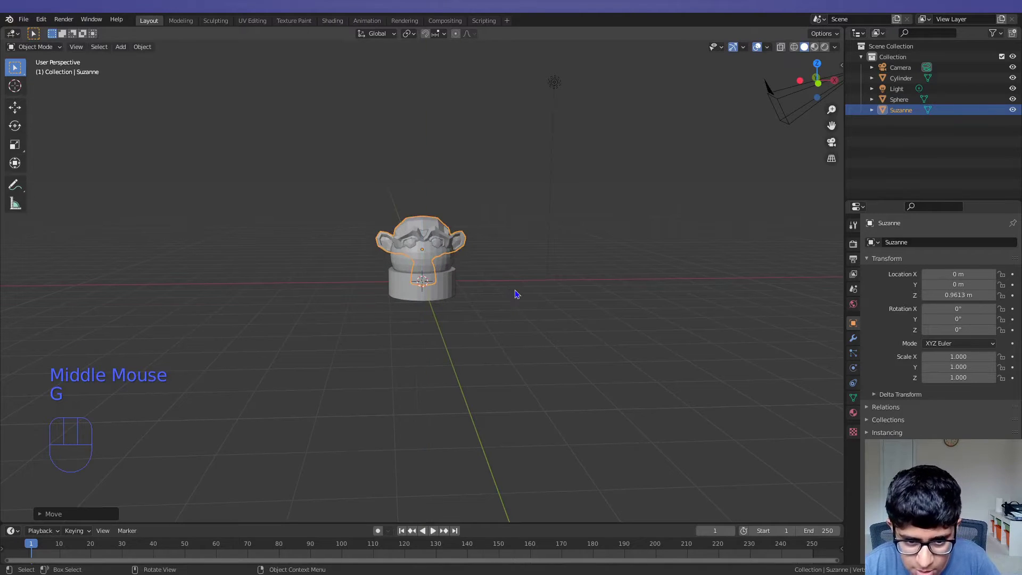
# Shrink the monkey head uniformly and reposition it so that it fits completely inside the sphere
pyautogui.press('s')
pyautogui.click(575, 260)
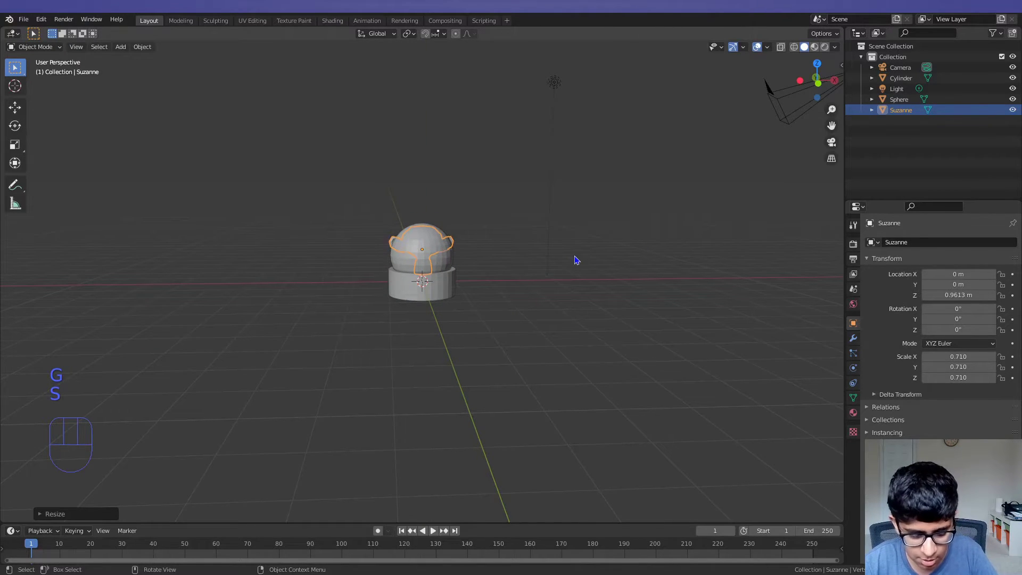
pyautogui.press('s')
pyautogui.click(568, 266)
pyautogui.moveTo(460, 249); pyautogui.dragTo(430, 268, button='middle')
pyautogui.press('g')
pyautogui.click(469, 252)
pyautogui.click(435, 286)
pyautogui.scroll(-1, 532, 290)
pyautogui.scroll(4, 454, 248)
pyautogui.moveTo(509, 251); pyautogui.dragTo(543, 194, button='middle')
pyautogui.click(560, 193)
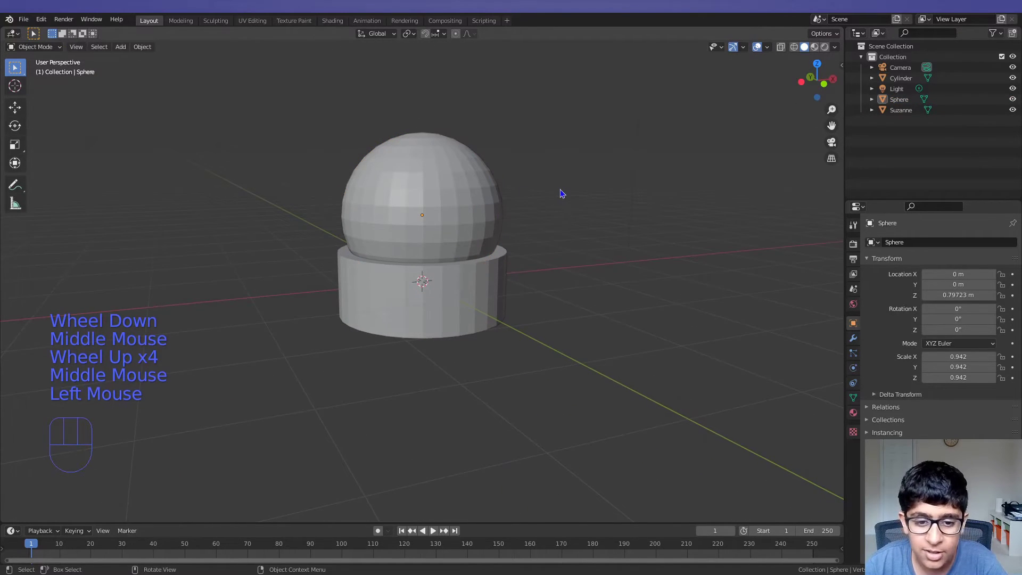
# Select the sphere and switch the viewport to rendered shading
pyautogui.click(402, 216)
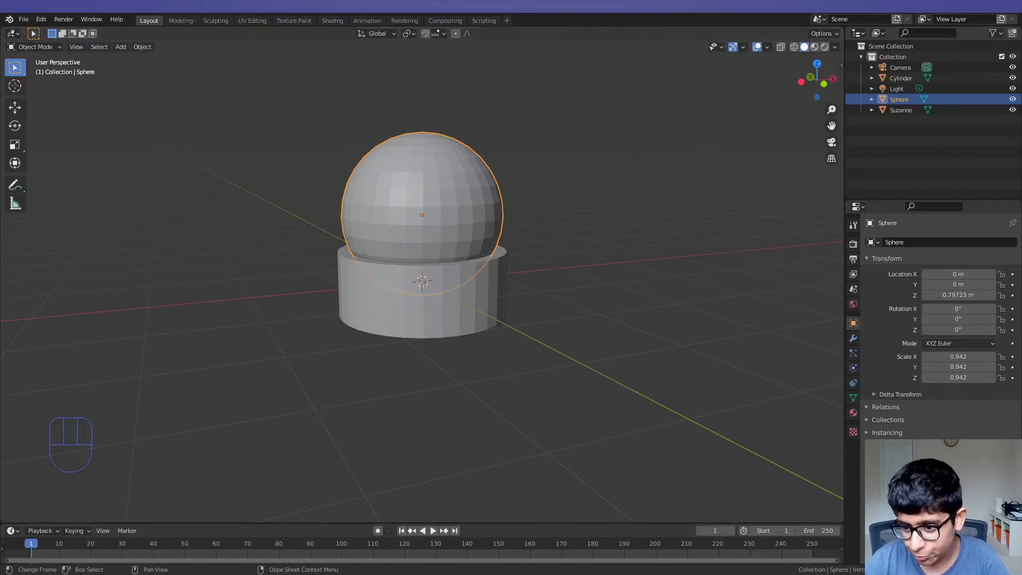
pyautogui.doubleClick(824, 47)
pyautogui.scroll(-2, 645, 171)
pyautogui.moveTo(645, 172); pyautogui.dragTo(466, 275, button='middle')
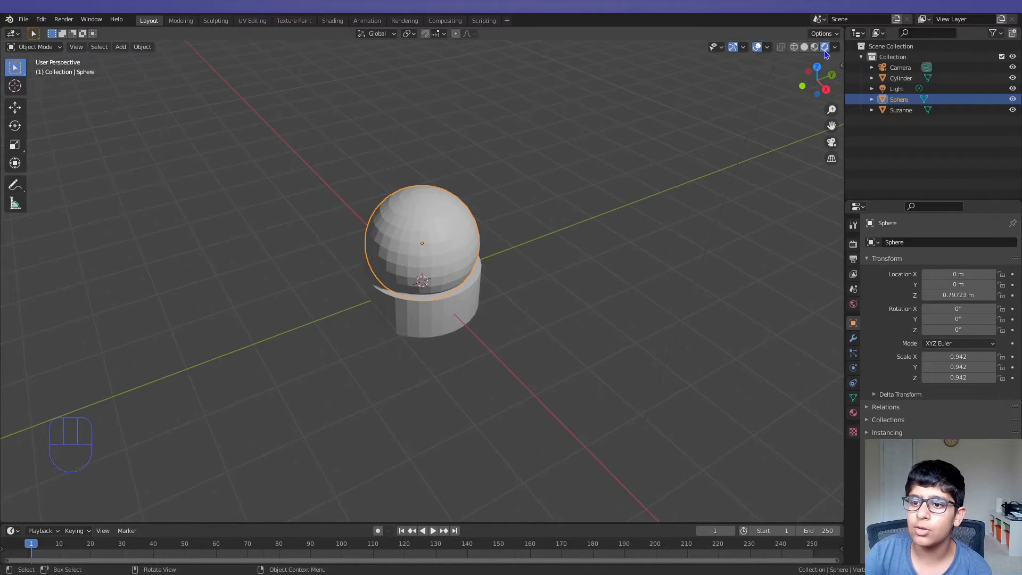
pyautogui.moveTo(752, 241); pyautogui.dragTo(722, 285, button='middle')
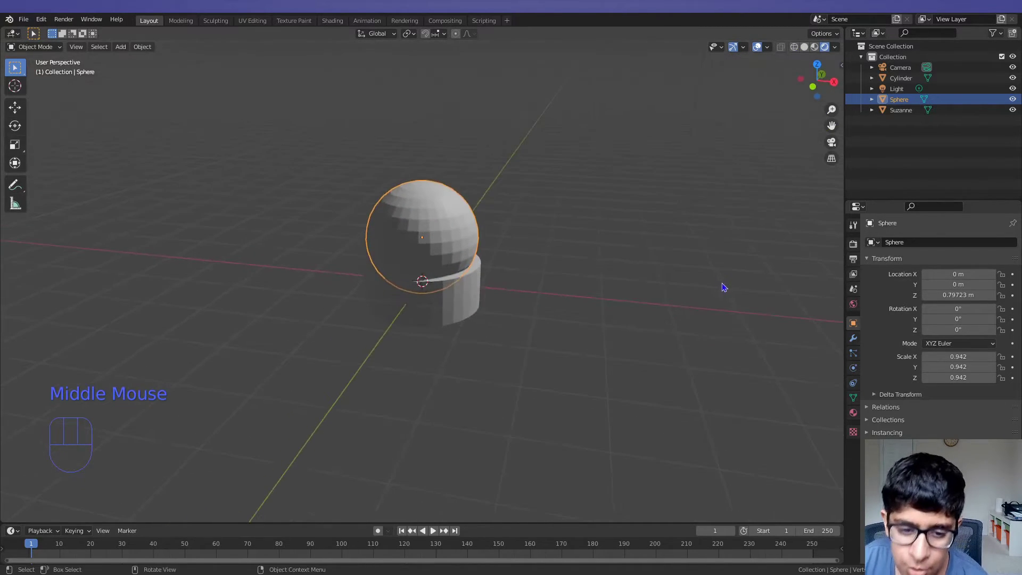
# Give the sphere a new material and set its transmission to 1.000
pyautogui.click(853, 413)
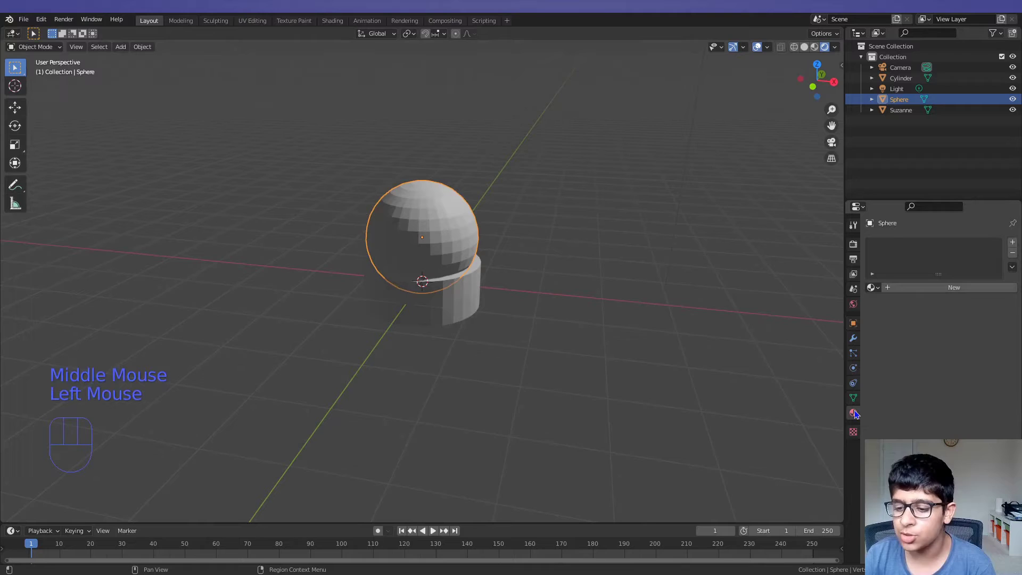
pyautogui.click(919, 289)
pyautogui.scroll(-5, 946, 418)
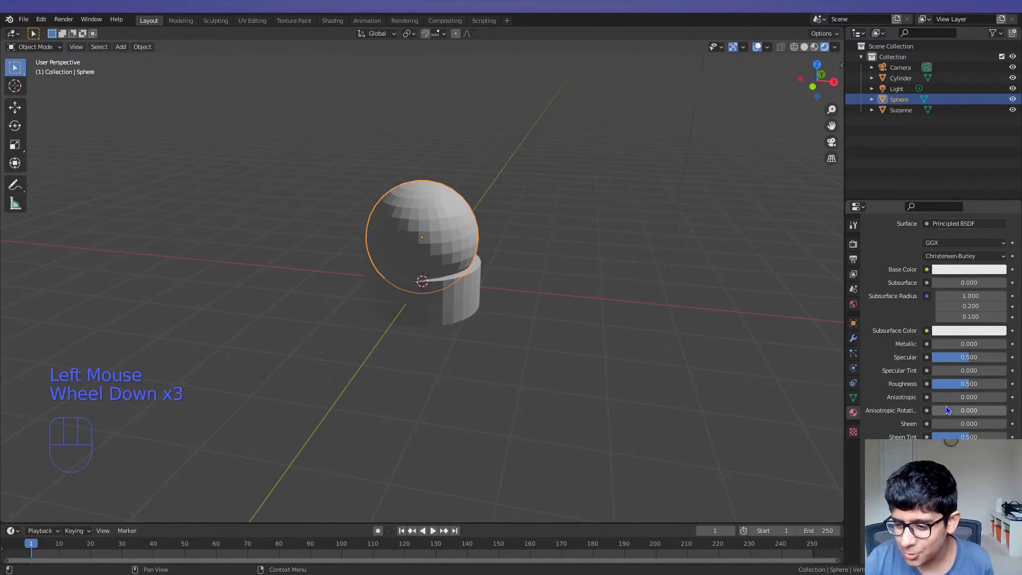
pyautogui.moveTo(951, 428); pyautogui.dragTo(1014, 427)
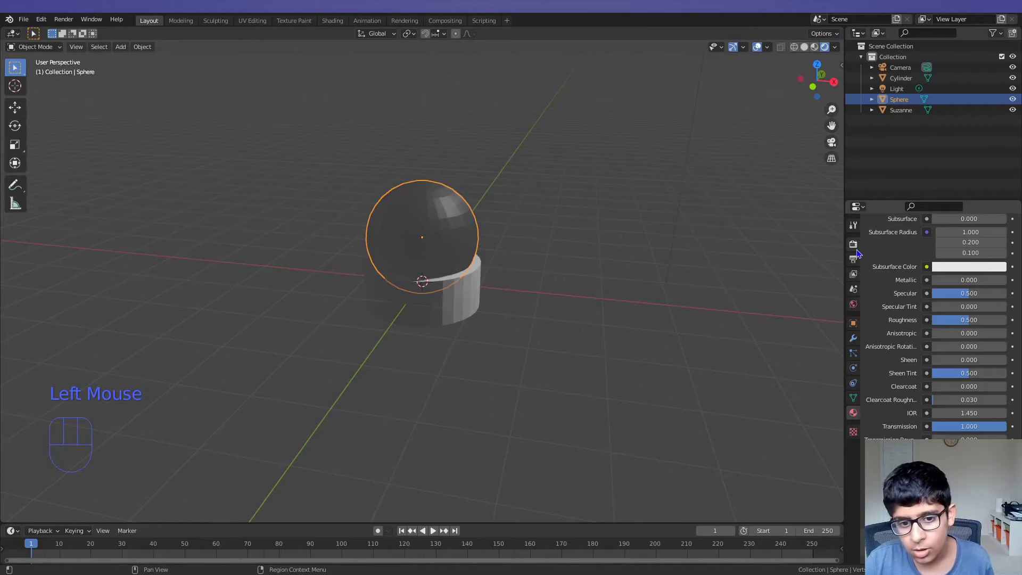
# Change the scene's render engine to Cycles
pyautogui.scroll(4, 959, 287)
pyautogui.scroll(-6, 961, 292)
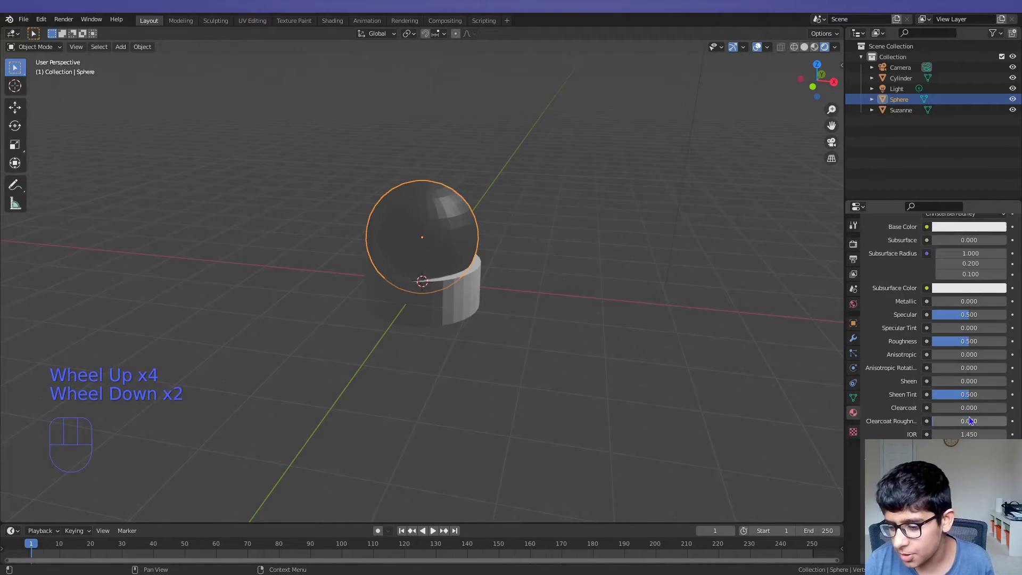
pyautogui.click(853, 244)
pyautogui.click(991, 247)
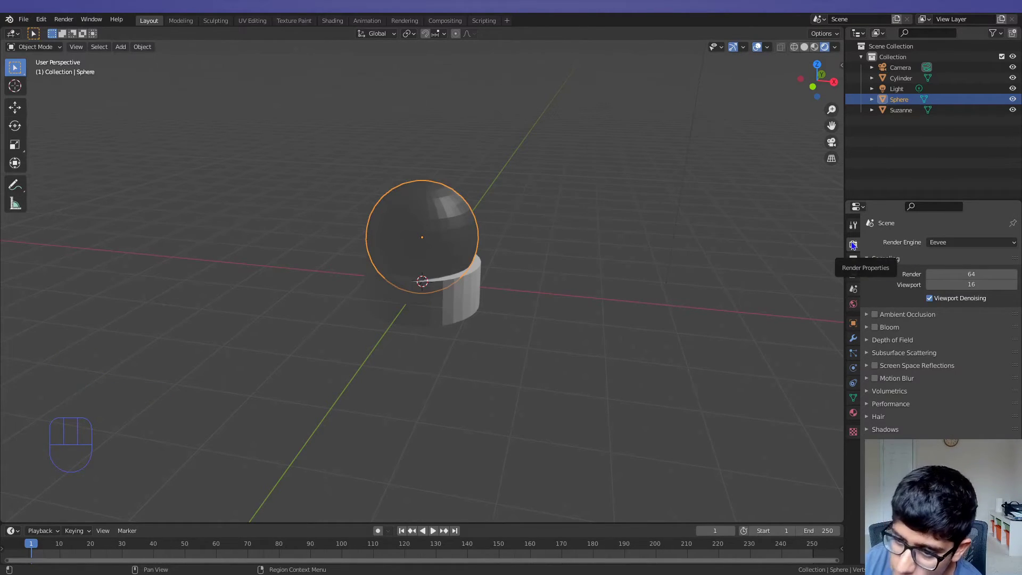
pyautogui.click(960, 243)
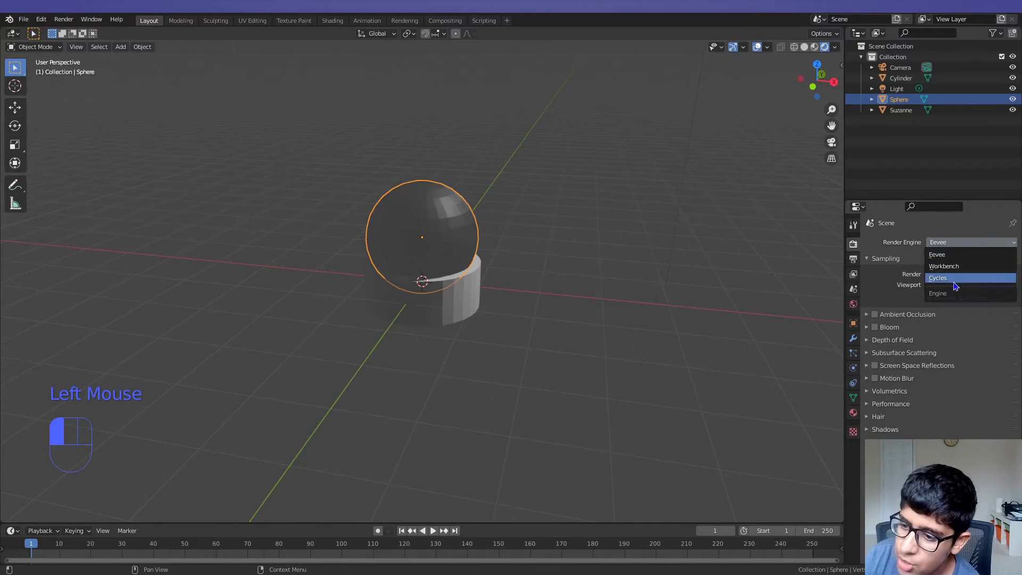
pyautogui.click(956, 280)
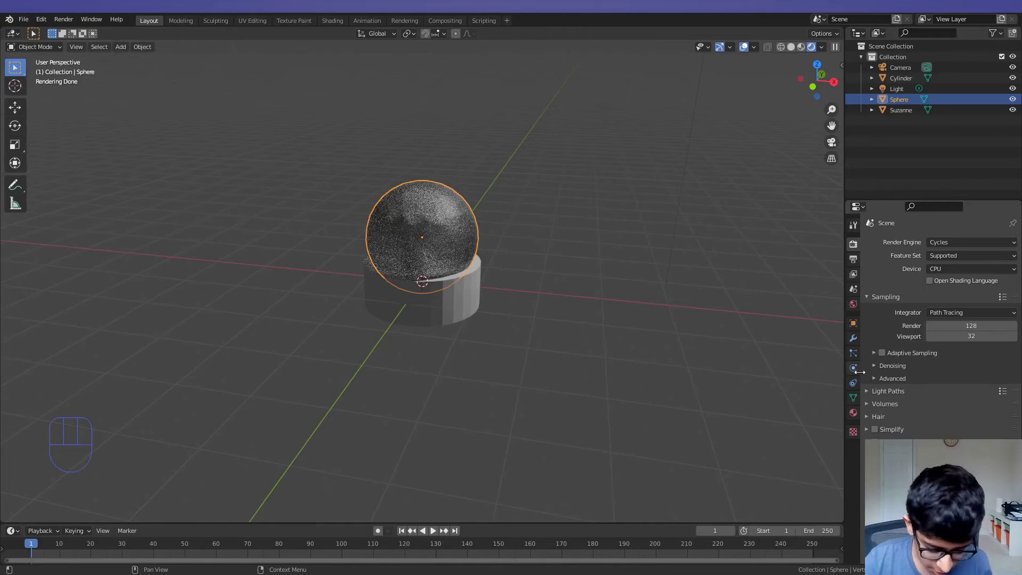
# Brighten the sphere material's base colour to pure white and set its roughness to 0.000
pyautogui.click(854, 411)
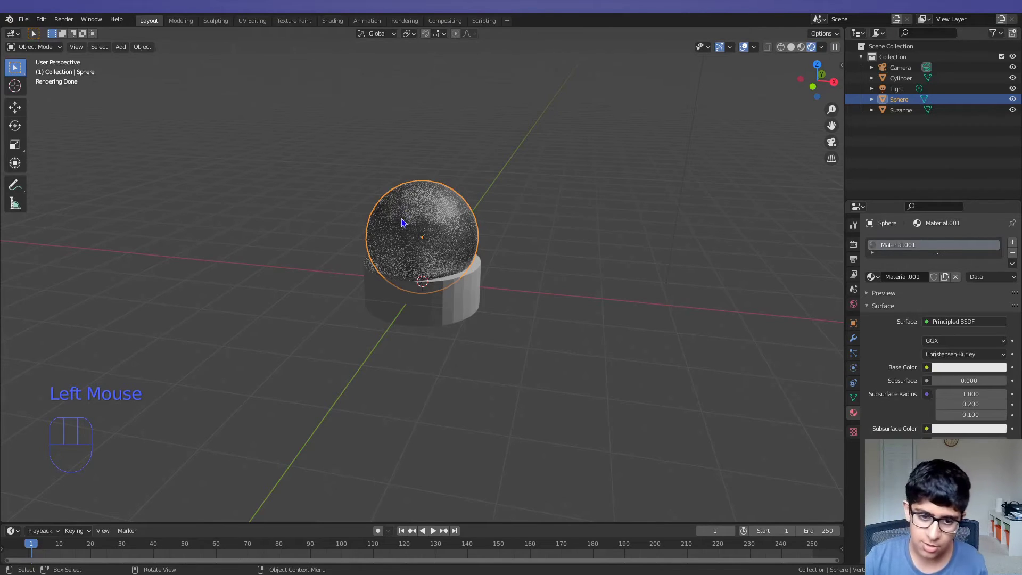
pyautogui.click(957, 367)
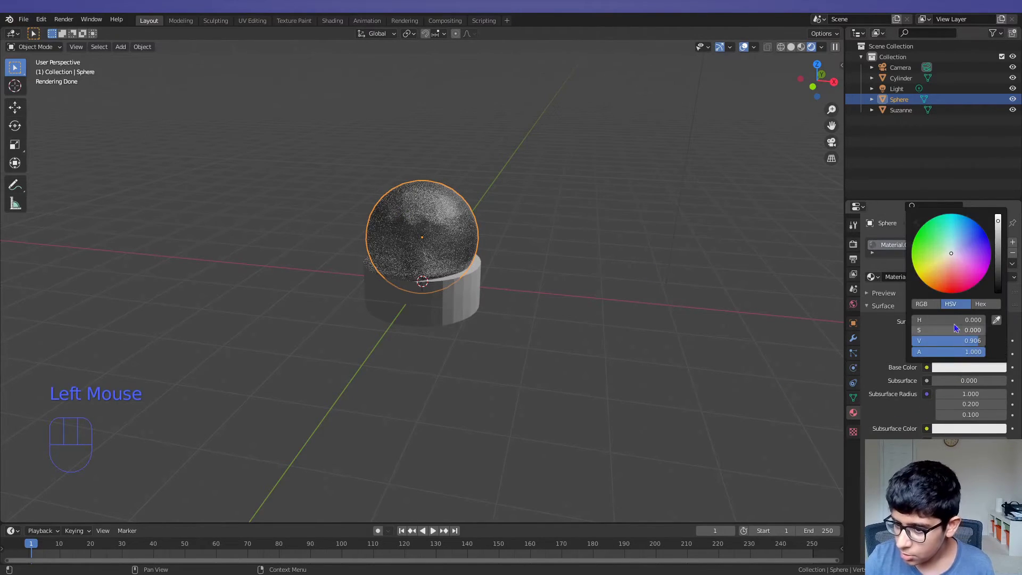
pyautogui.moveTo(950, 339); pyautogui.dragTo(986, 339)
pyautogui.scroll(-2, 935, 398)
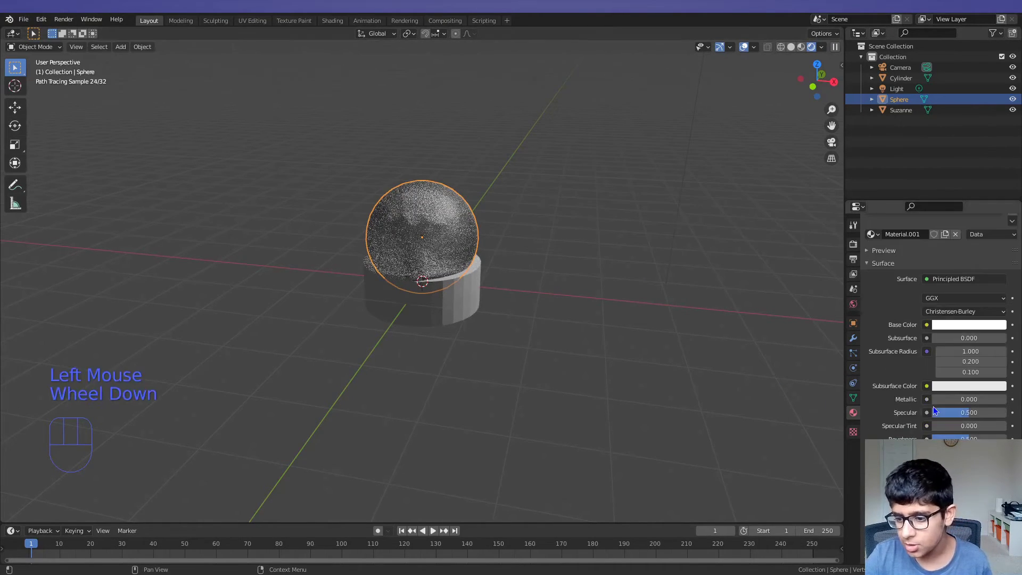
pyautogui.moveTo(966, 416); pyautogui.dragTo(925, 416)
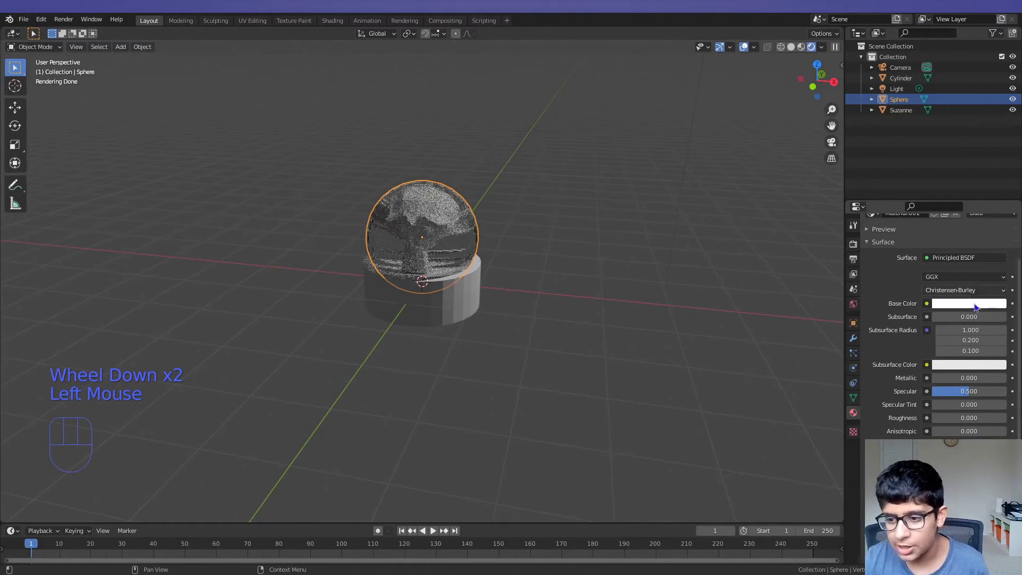
pyautogui.scroll(-2, 979, 356)
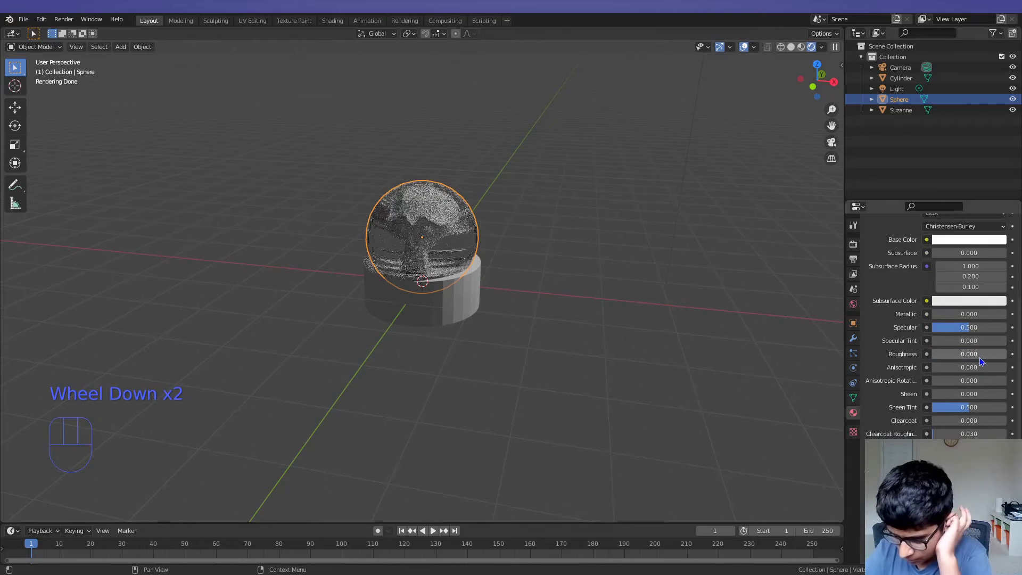
pyautogui.scroll(-2, 979, 357)
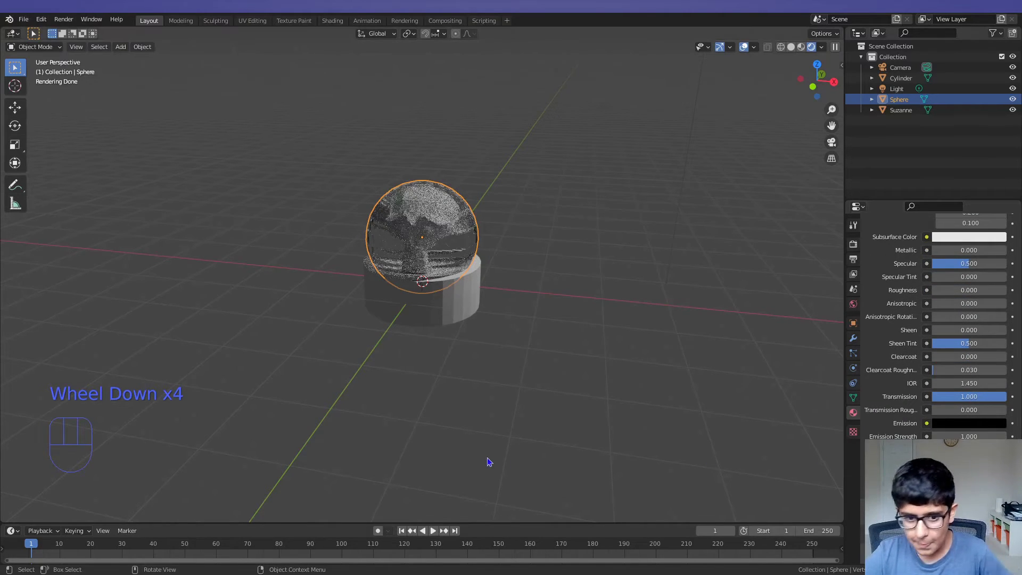
# Give the monkey head inside the sphere a new material with a bright green base colour
pyautogui.moveTo(518, 413); pyautogui.dragTo(556, 412, button='middle')
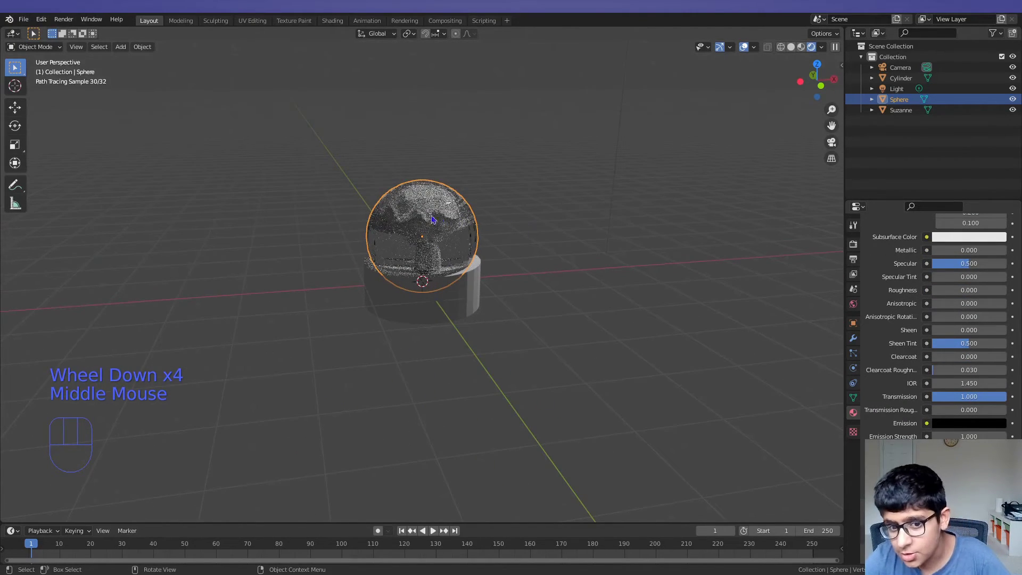
pyautogui.click(447, 212)
pyautogui.click(951, 276)
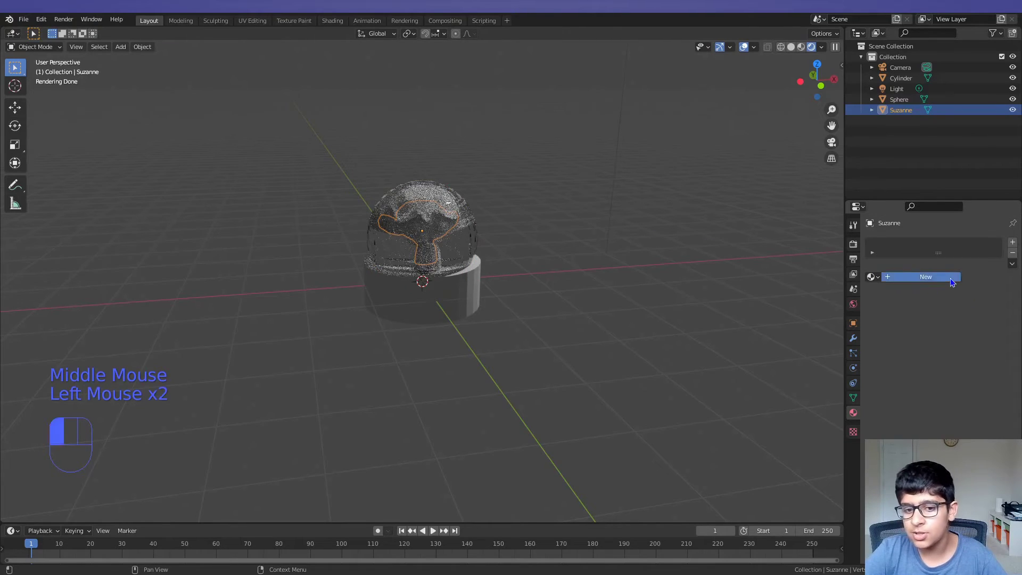
pyautogui.click(972, 367)
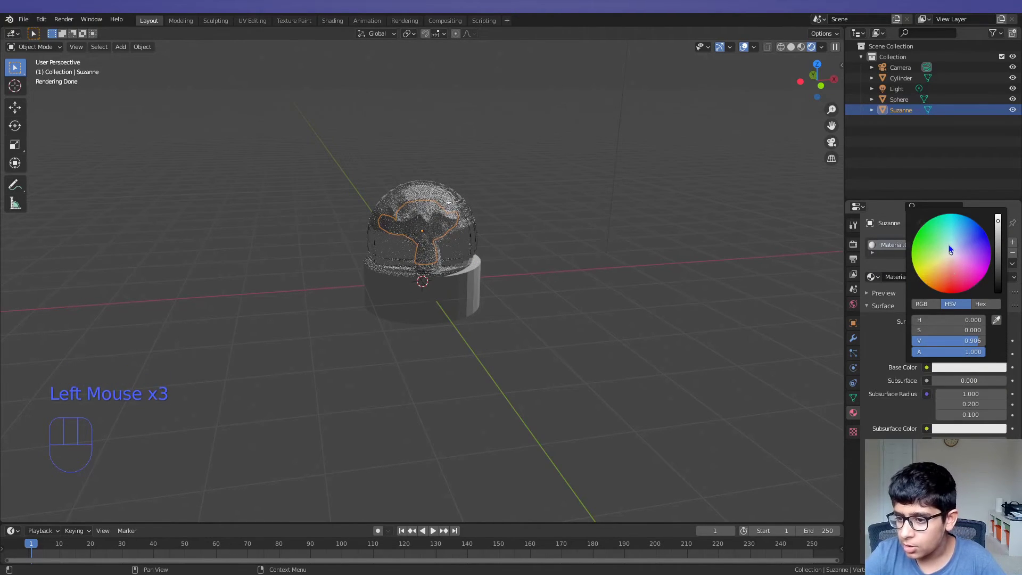
pyautogui.moveTo(949, 246); pyautogui.dragTo(925, 237)
pyautogui.moveTo(530, 377); pyautogui.dragTo(494, 376, button='middle')
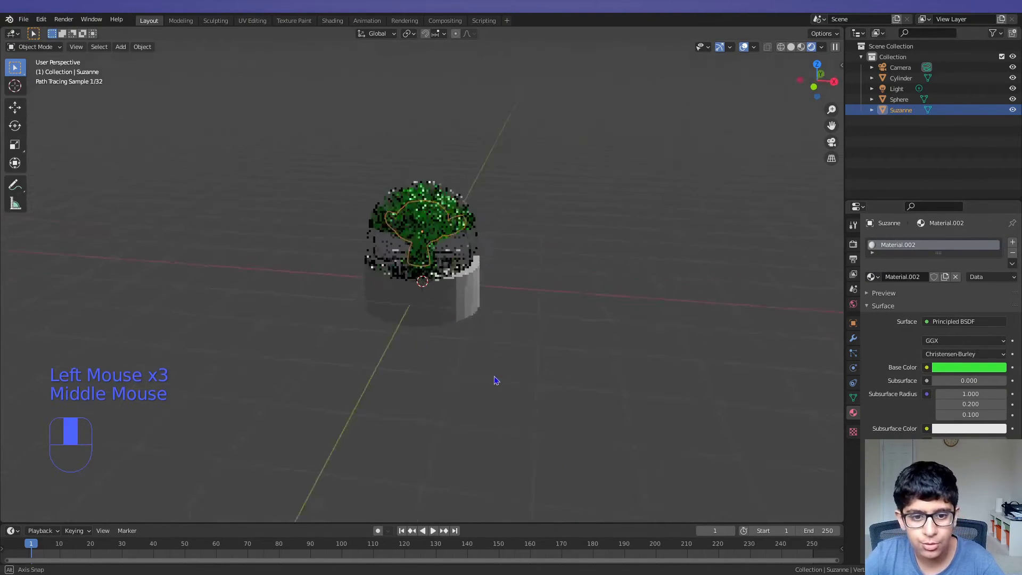
pyautogui.click(633, 347)
# Give the cylinder base a new material with a strong blue base colour
pyautogui.moveTo(645, 363); pyautogui.dragTo(667, 353, button='middle')
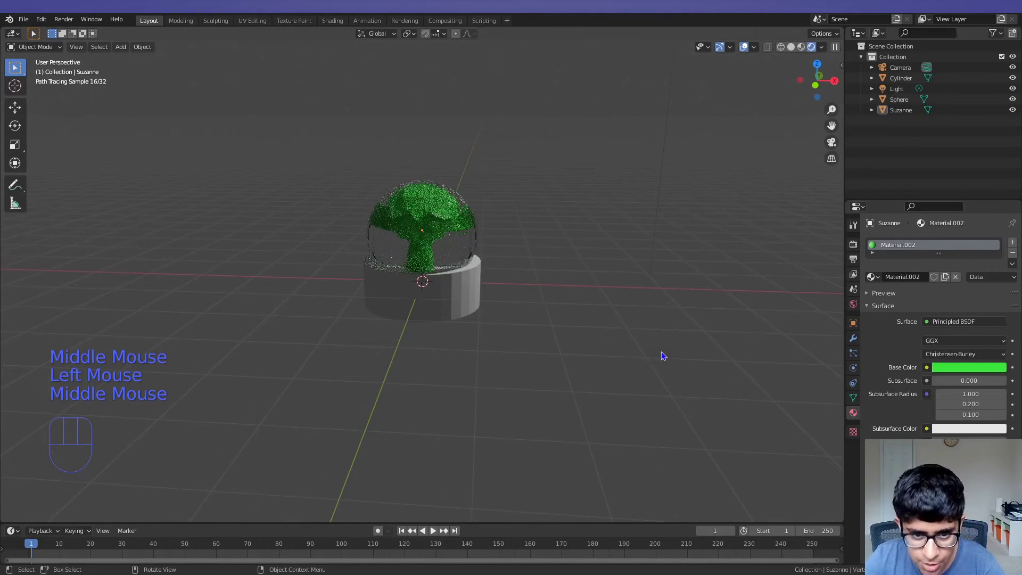
pyautogui.click(455, 288)
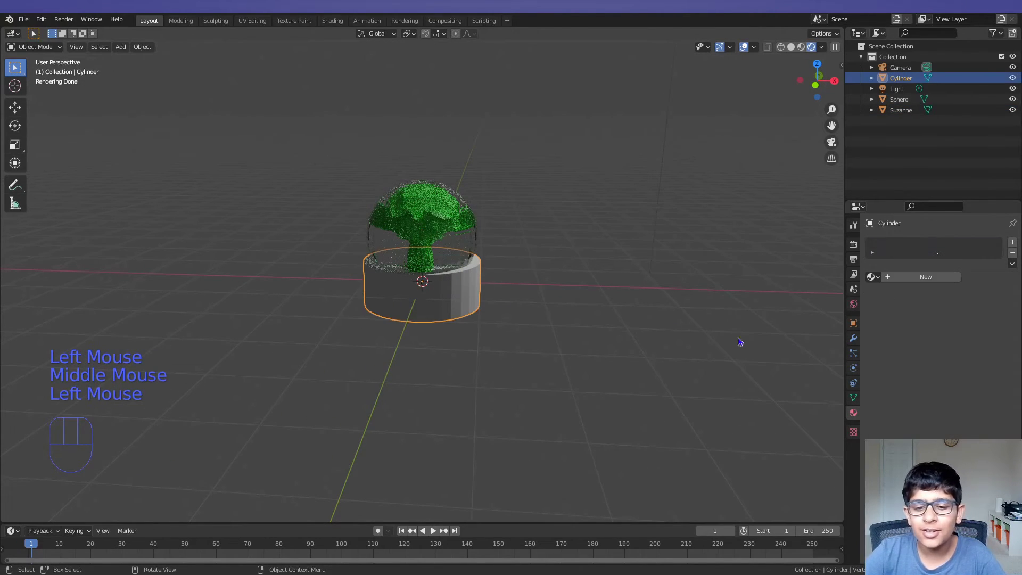
pyautogui.click(914, 274)
pyautogui.click(957, 369)
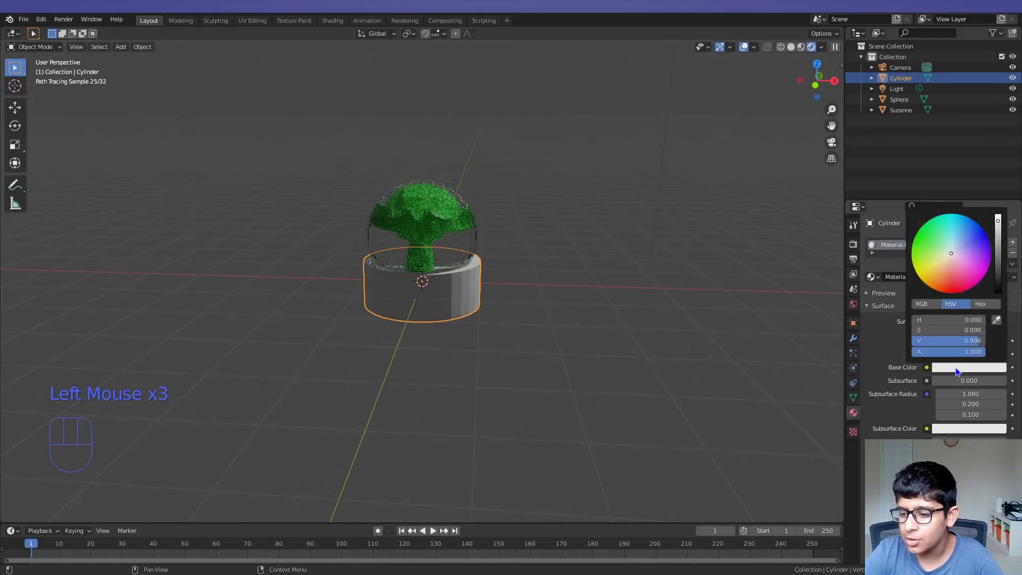
pyautogui.moveTo(963, 252); pyautogui.dragTo(980, 238)
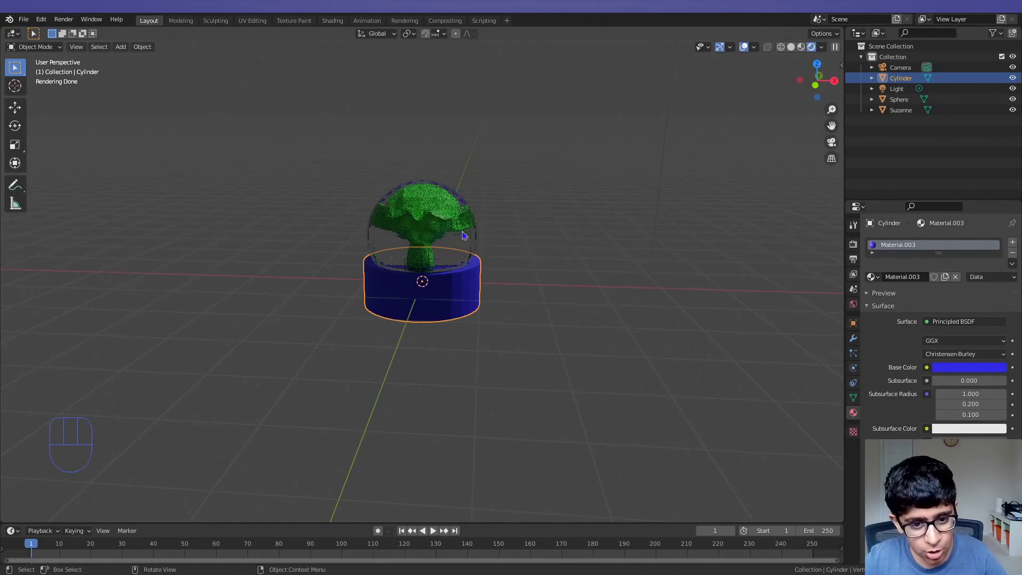
# Select the cylinder, sphere and monkey head together and duplicate them, placing the copy beside the original on the positive X side
pyautogui.keyDown('shift'); pyautogui.click(443, 236); pyautogui.keyUp('shift')
pyautogui.keyDown('shift'); pyautogui.click(436, 230); pyautogui.keyUp('shift')
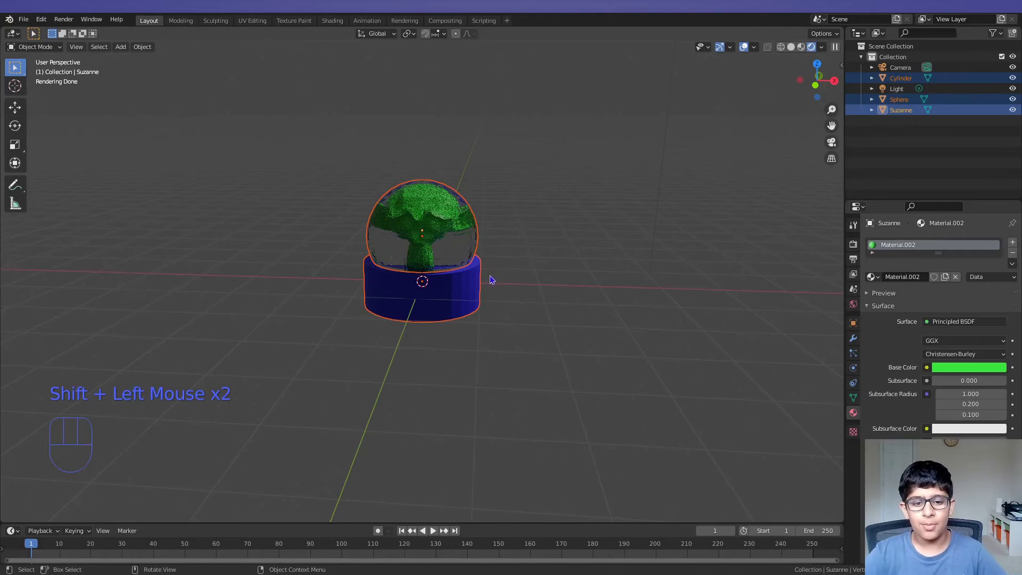
pyautogui.moveTo(503, 273); pyautogui.dragTo(499, 306, button='middle')
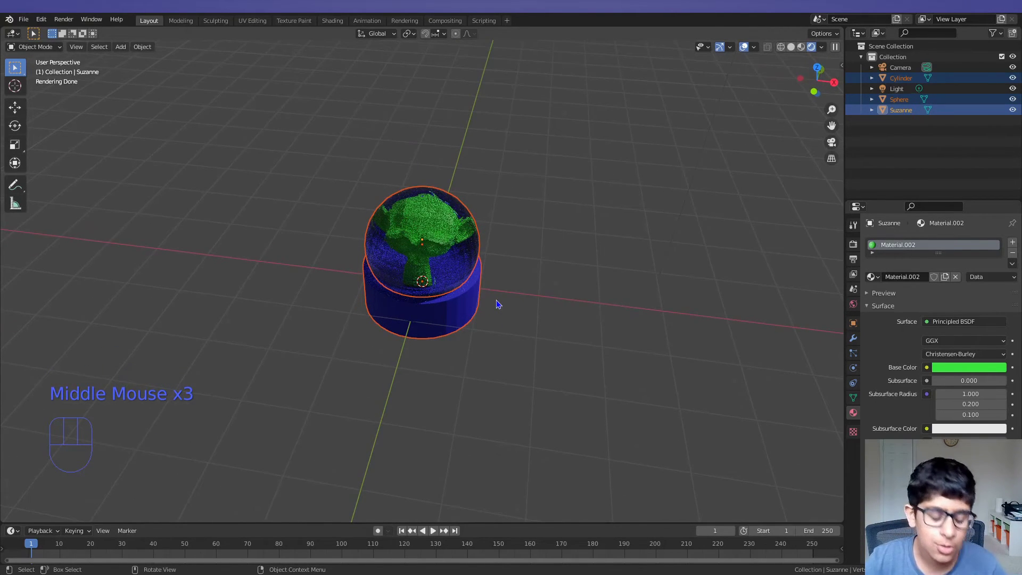
pyautogui.hotkey('shift', 'd')
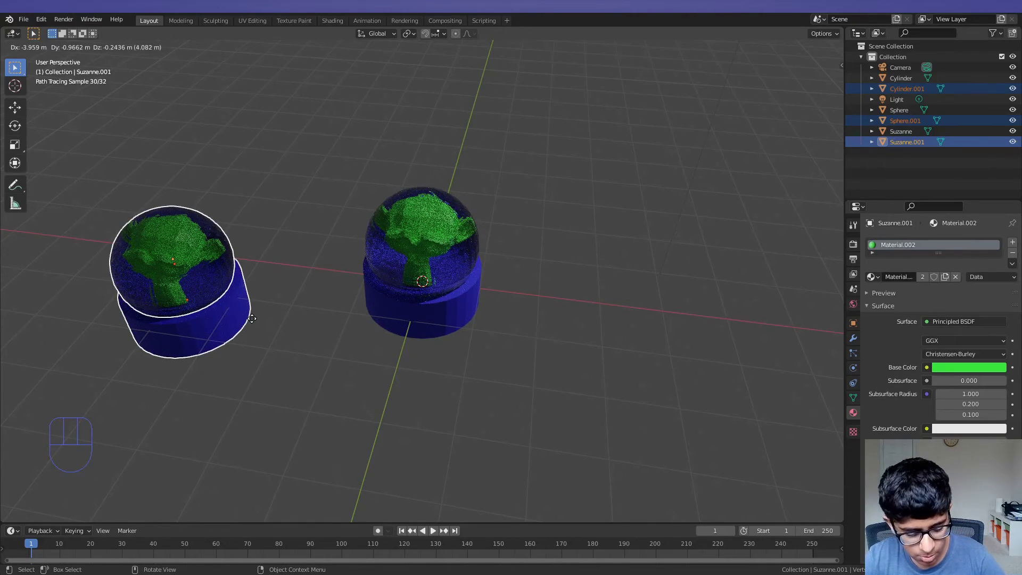
pyautogui.click(646, 366)
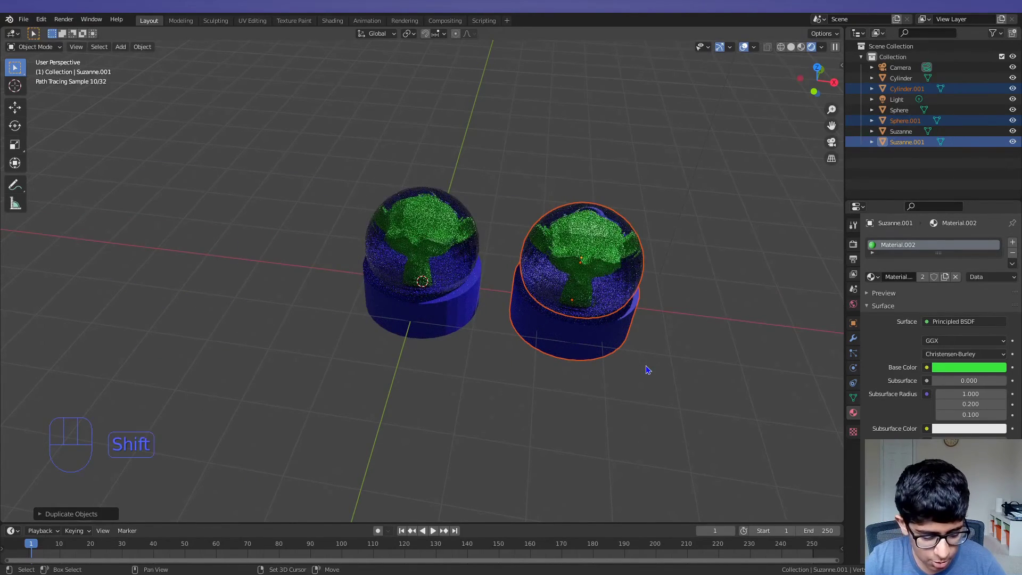
# Duplicate the selected snow globe along the X axis, placing the new copy on the original's negative X side
pyautogui.hotkey('shift', 'd')
pyautogui.press('x')
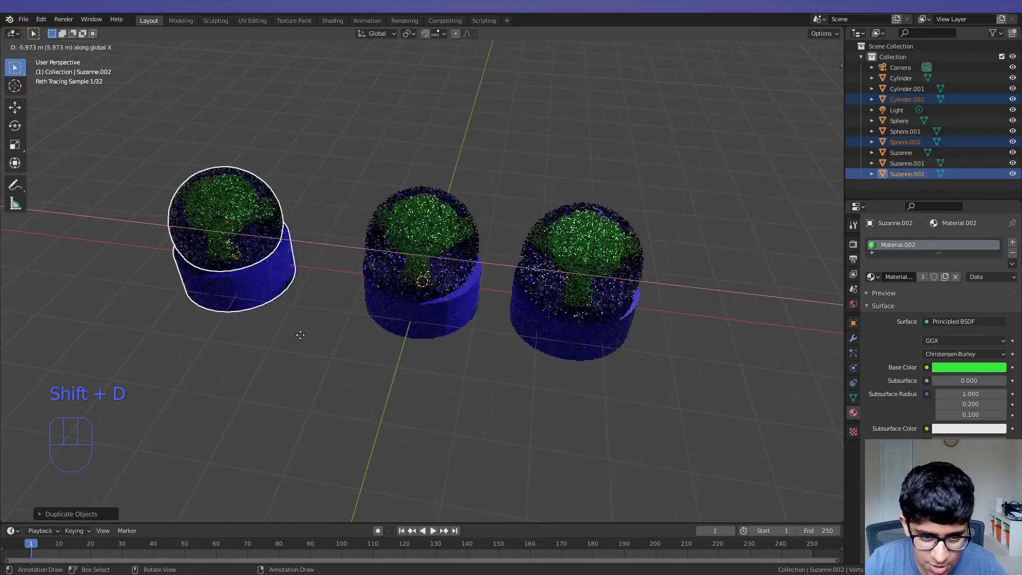
pyautogui.click(326, 355)
pyautogui.moveTo(583, 402)
pyautogui.mouseDown(button='middle')
pyautogui.moveTo(645, 337)
pyautogui.moveTo(571, 390)
pyautogui.mouseUp(button='middle')
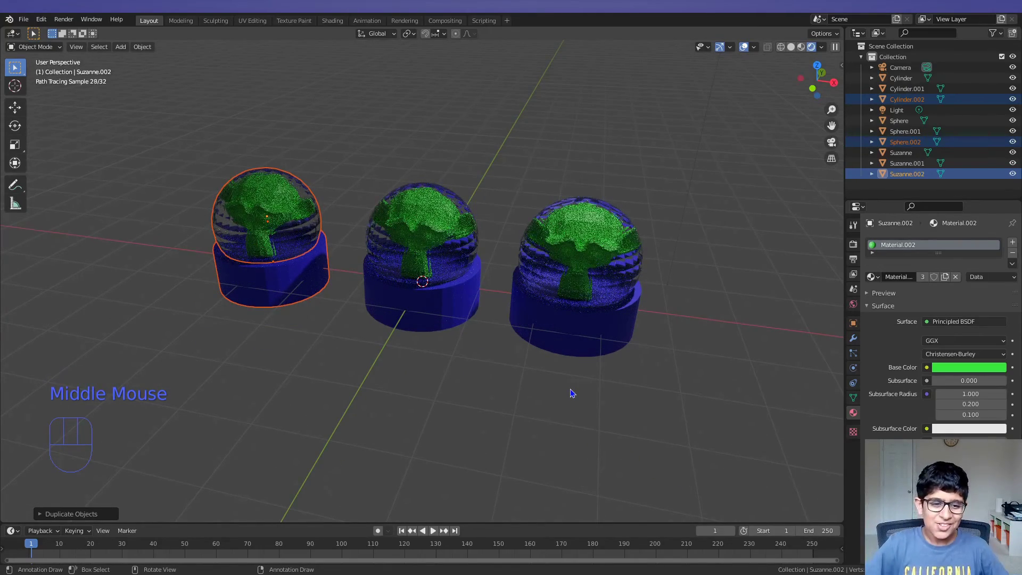
pyautogui.moveTo(520, 419); pyautogui.dragTo(554, 413, button='middle')
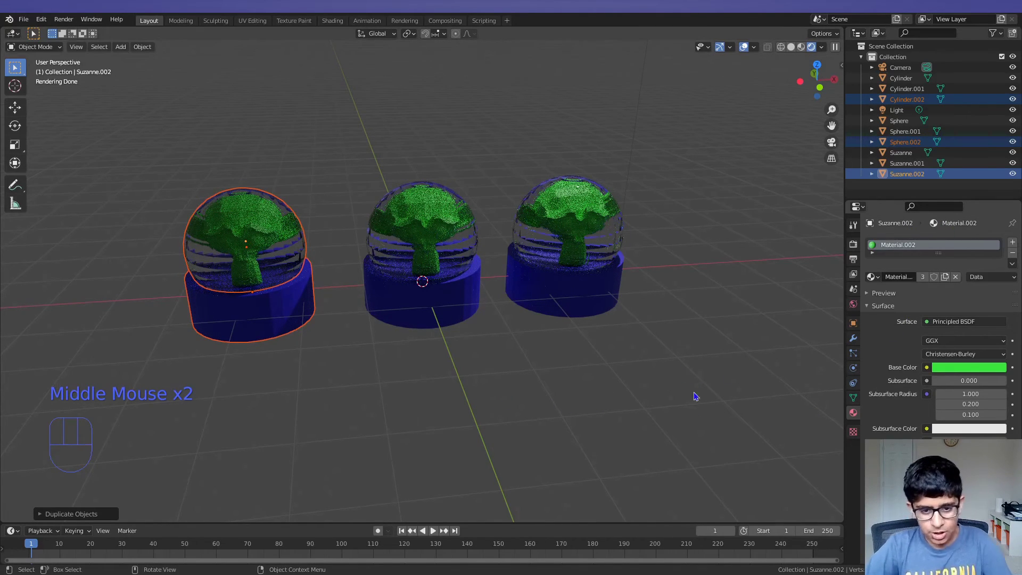
# Set the Cycles render device to GPU Compute and deselect all objects in the scene
pyautogui.click(854, 245)
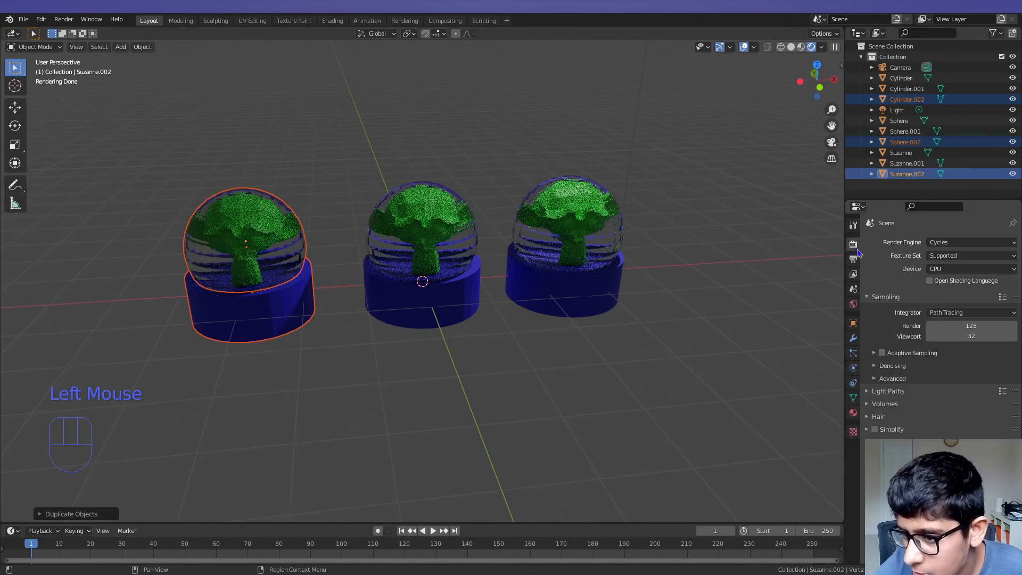
pyautogui.click(955, 269)
pyautogui.click(966, 298)
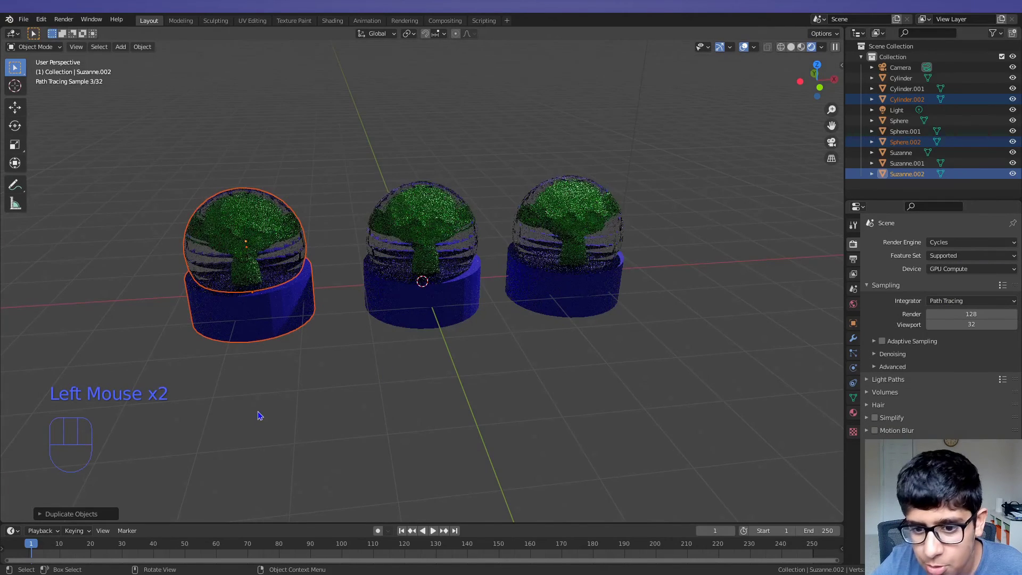
pyautogui.click(499, 382)
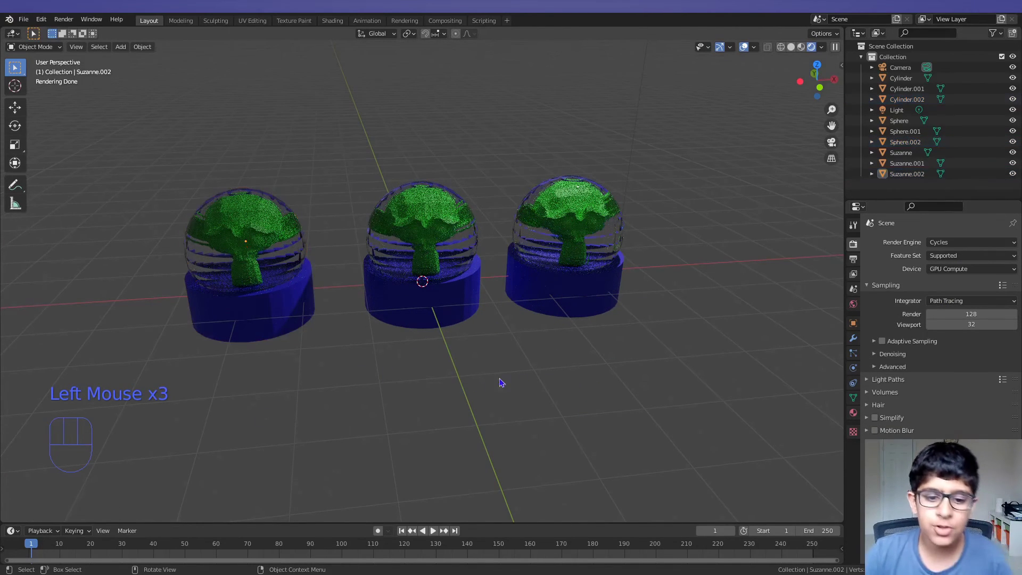
pyautogui.click(461, 295)
pyautogui.click(504, 333)
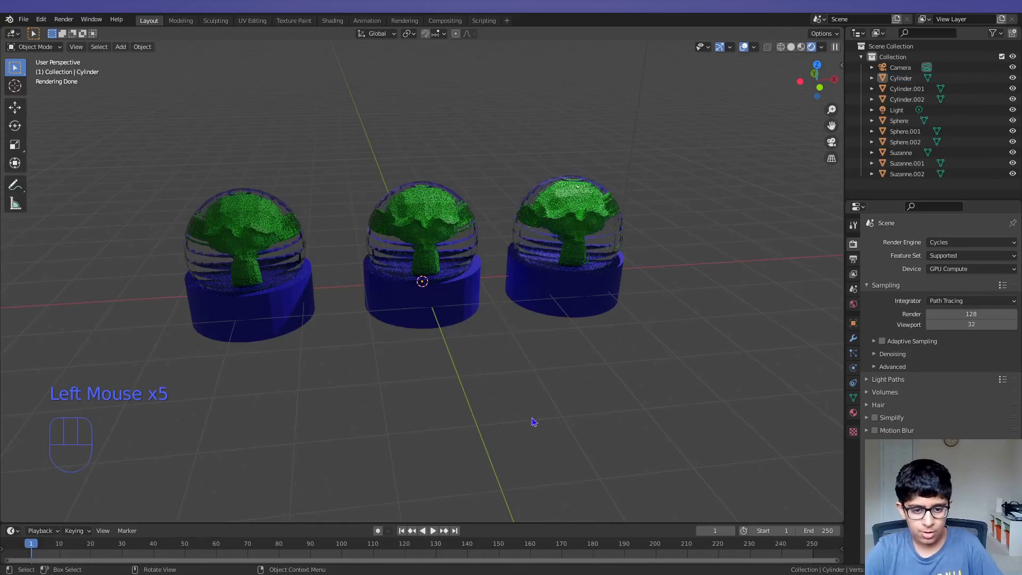
pyautogui.moveTo(531, 420); pyautogui.dragTo(577, 424, button='middle')
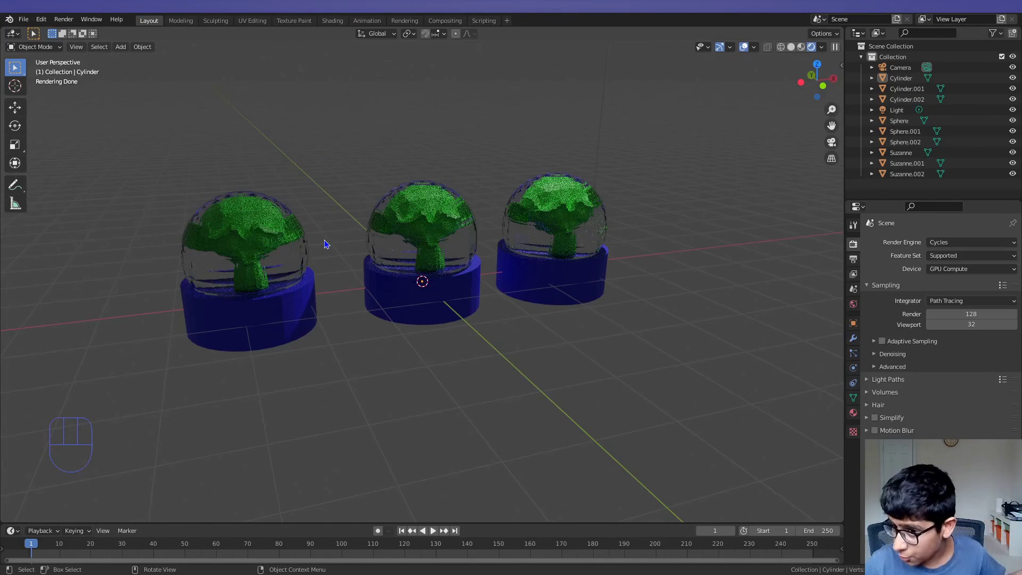
pyautogui.click(27, 21)
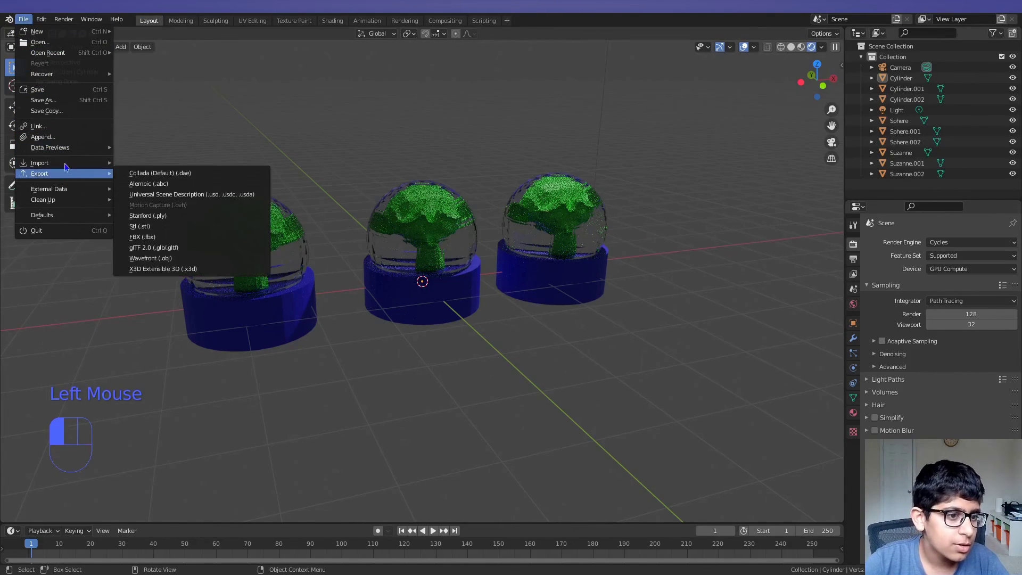
pyautogui.click(73, 101)
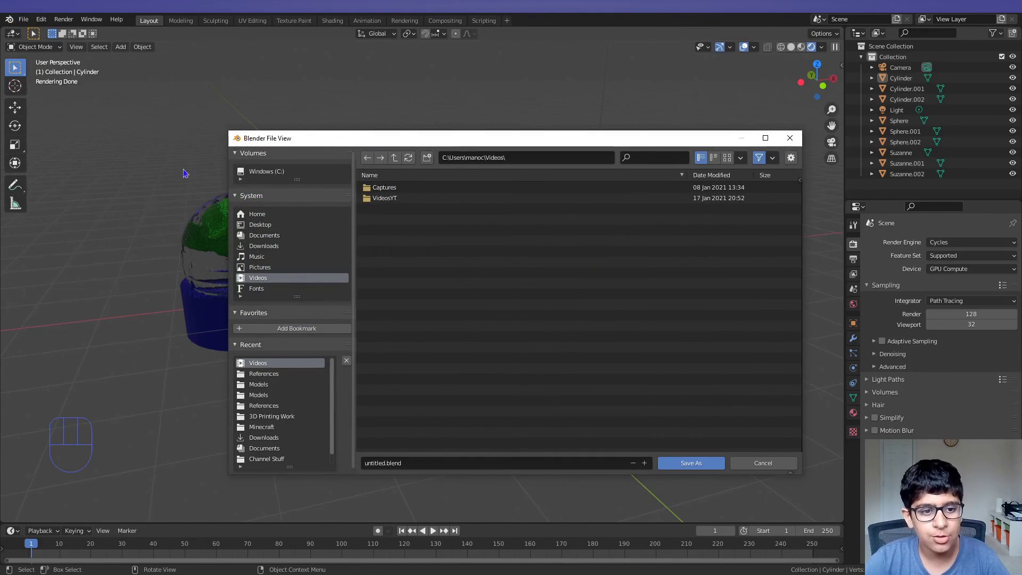
pyautogui.moveTo(433, 140); pyautogui.dragTo(410, 92)
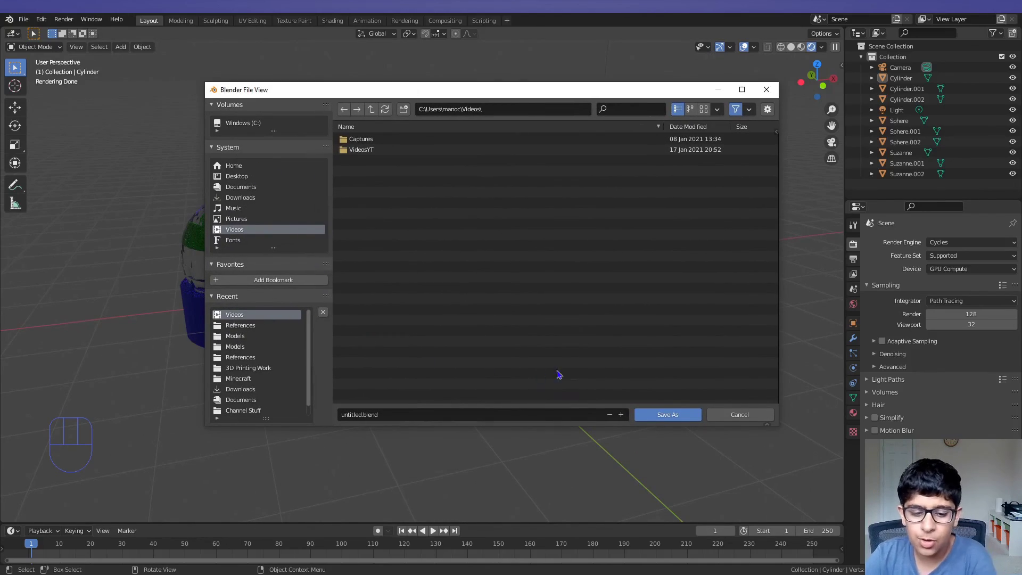
pyautogui.click(447, 416)
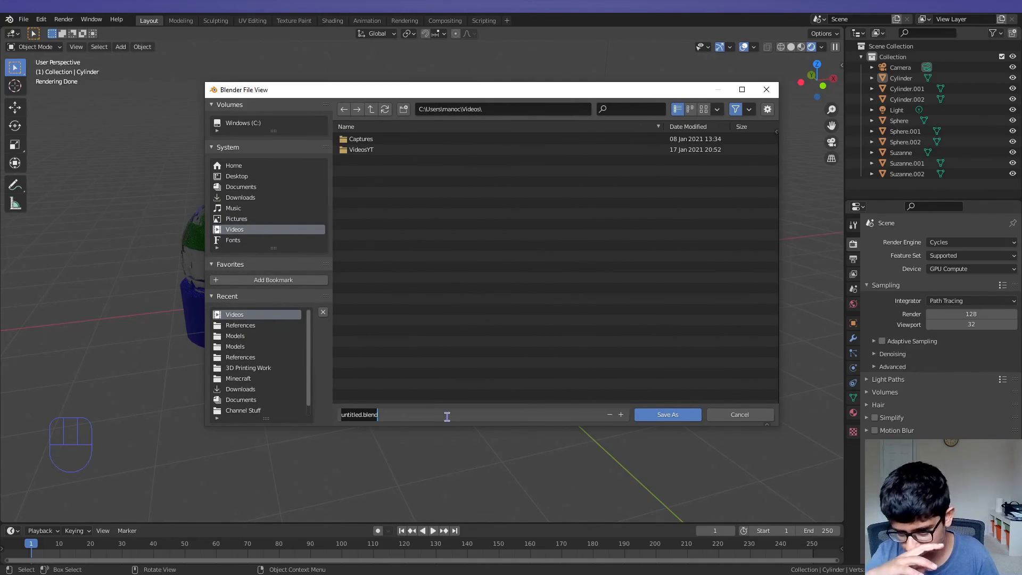
pyautogui.click(730, 413)
pyautogui.click(730, 414)
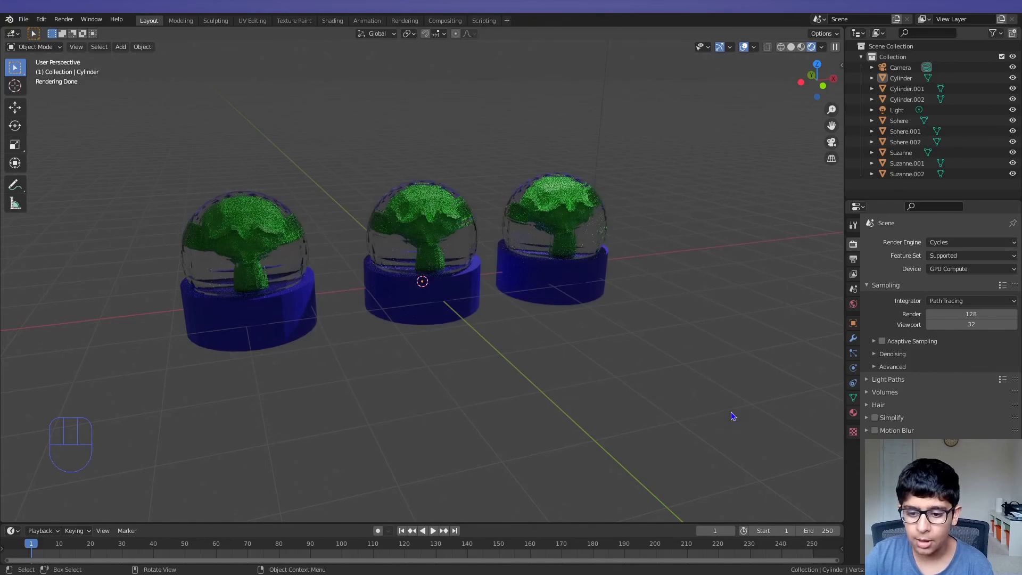